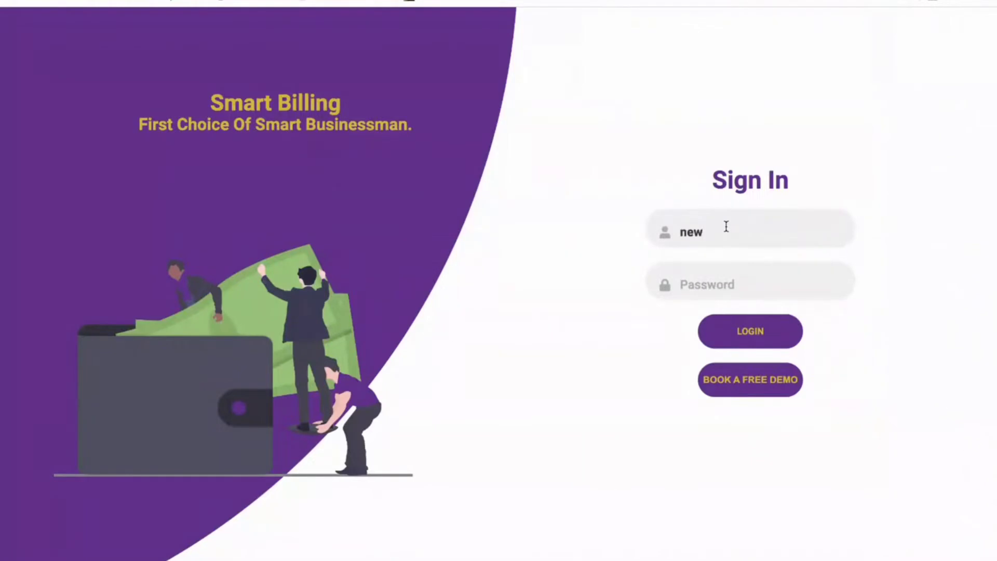
# Sign in with the account password and dismiss Chrome's breach warning and save-password prompt.
pyautogui.write('1234')
pyautogui.click(752, 331)
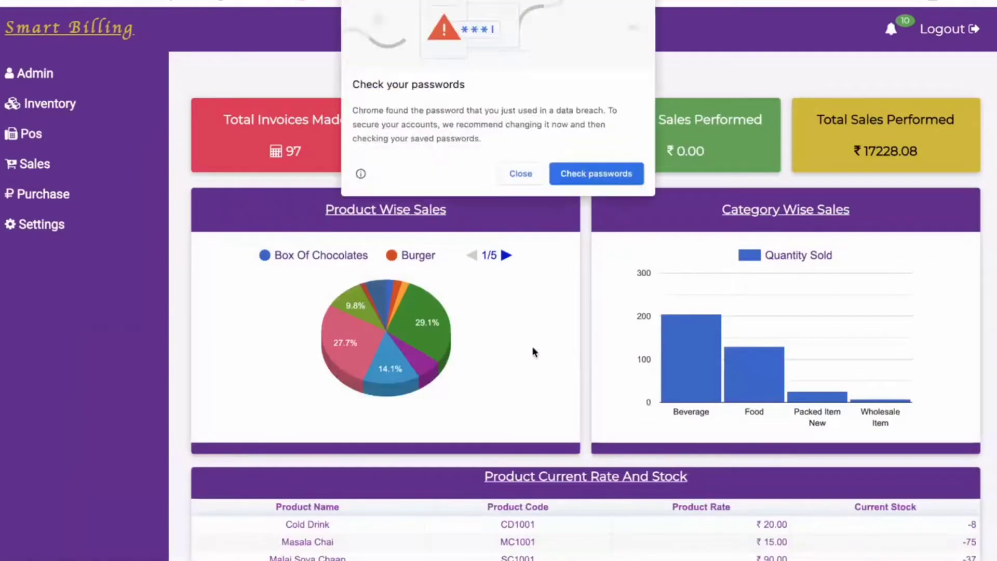
pyautogui.click(522, 174)
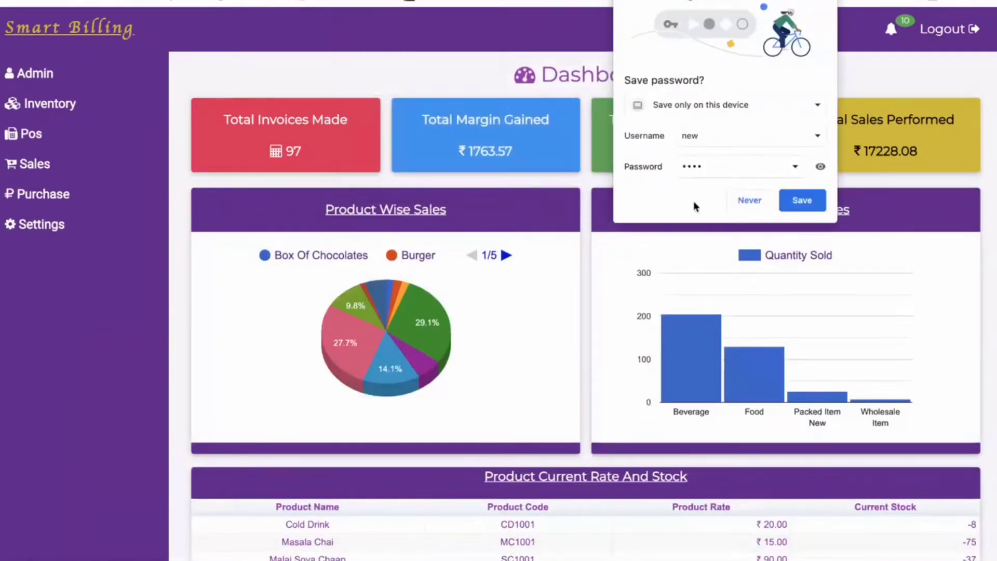
pyautogui.click(751, 200)
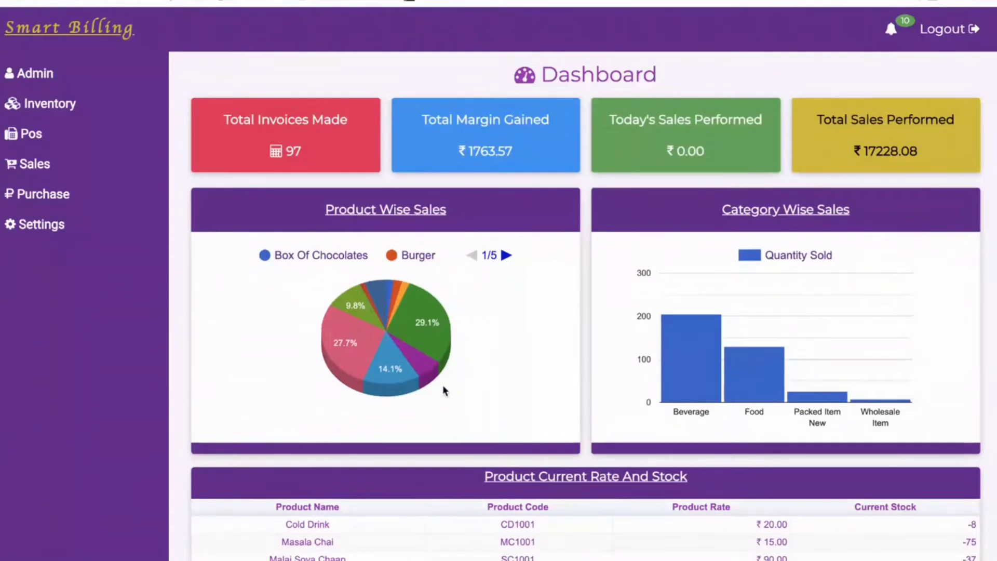
pyautogui.scroll(-1, 444, 391)
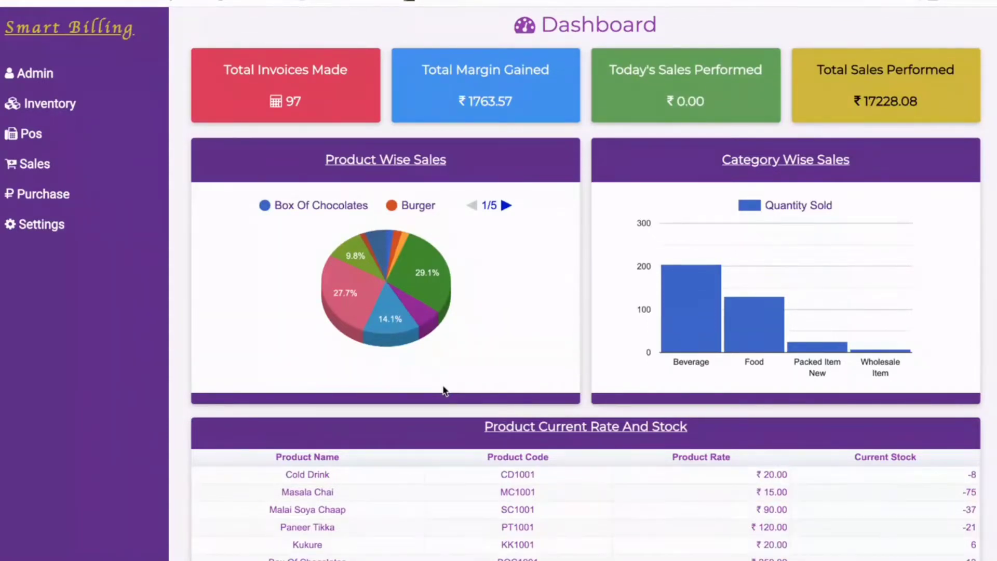
pyautogui.scroll(-1, 445, 391)
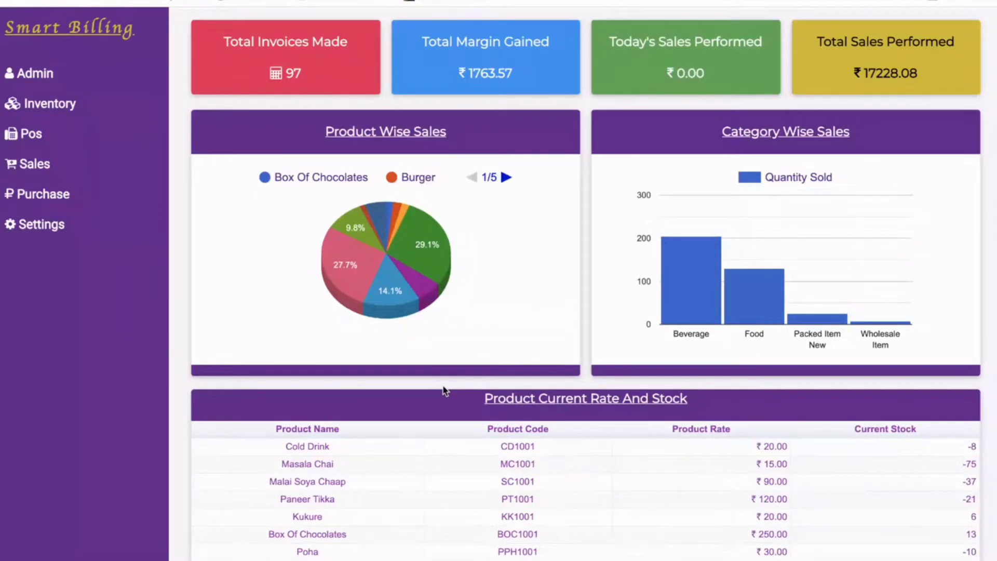
pyautogui.scroll(-2, 444, 391)
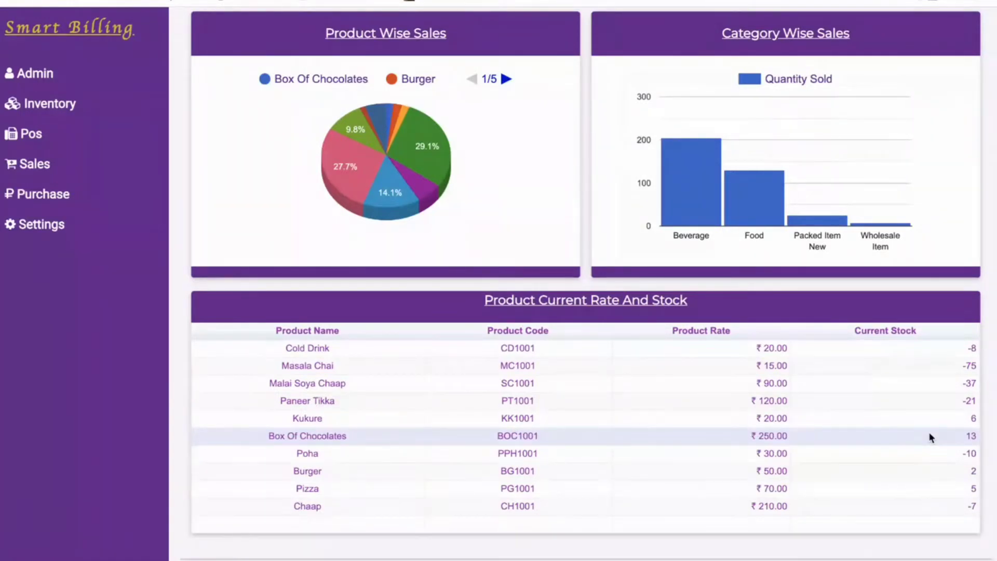
pyautogui.scroll(3, 625, 392)
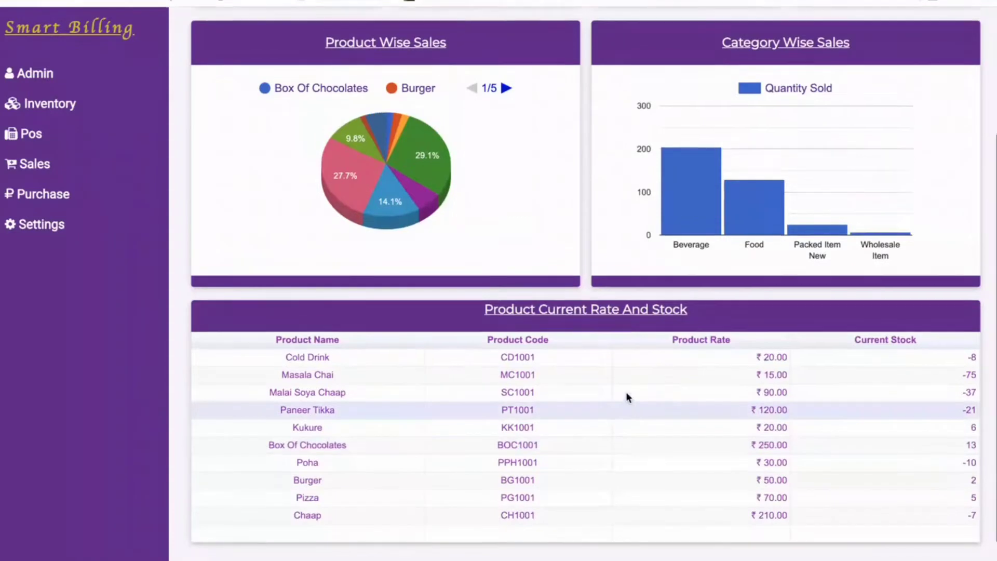
pyautogui.scroll(2, 548, 201)
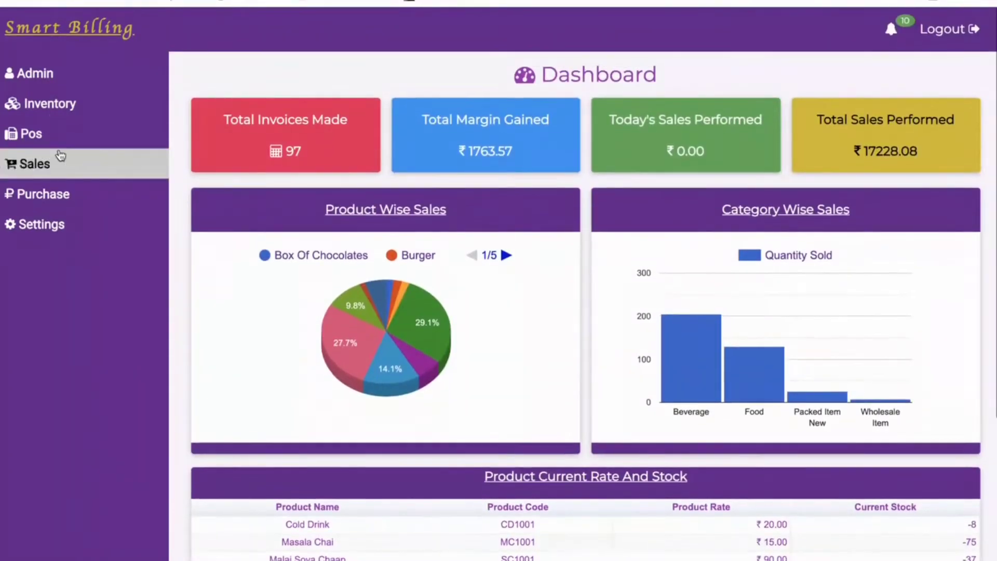
# Go to Inventory's Create Unit page listing Pcs, Grams, Pack and Carton.
pyautogui.click(61, 106)
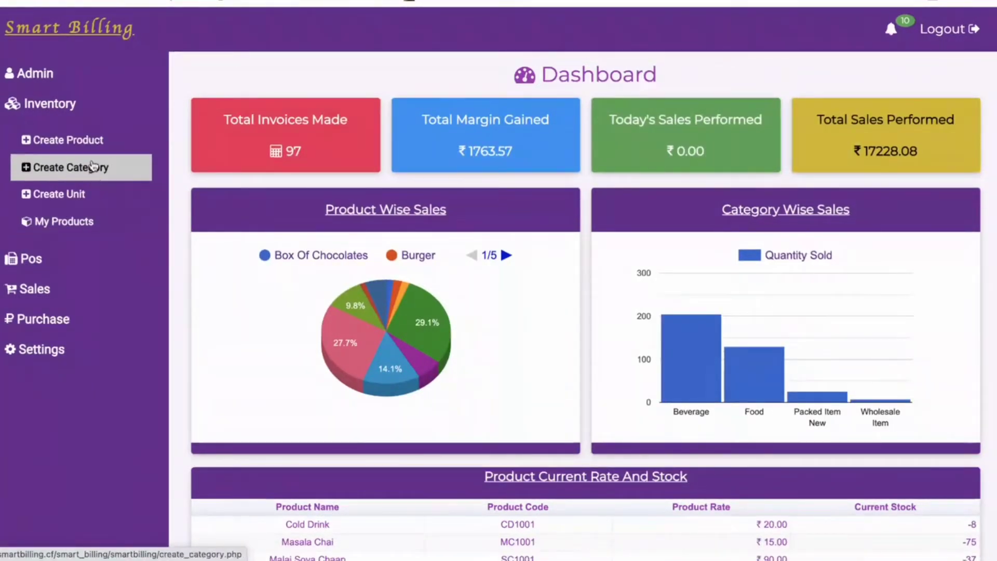
pyautogui.click(95, 196)
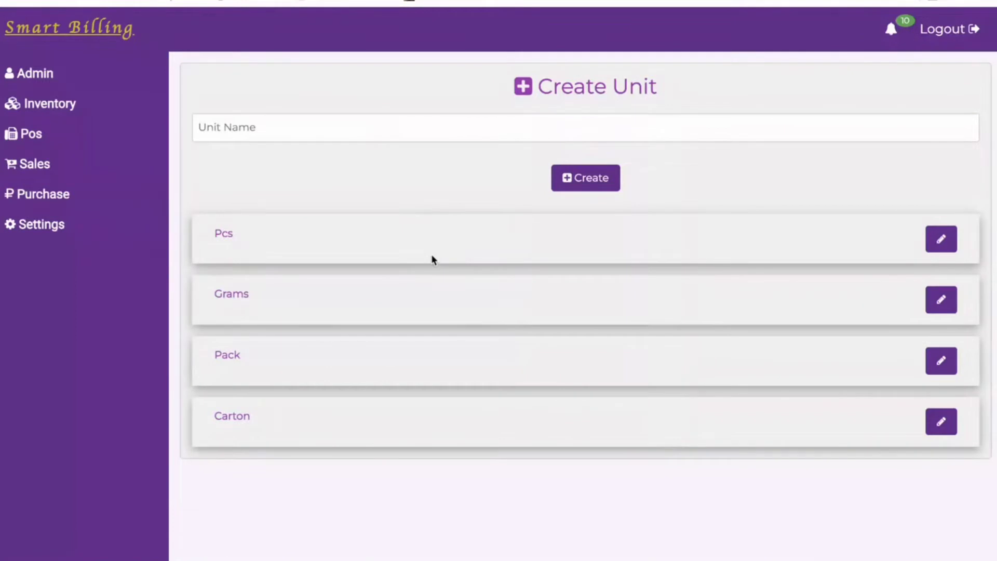
pyautogui.click(69, 114)
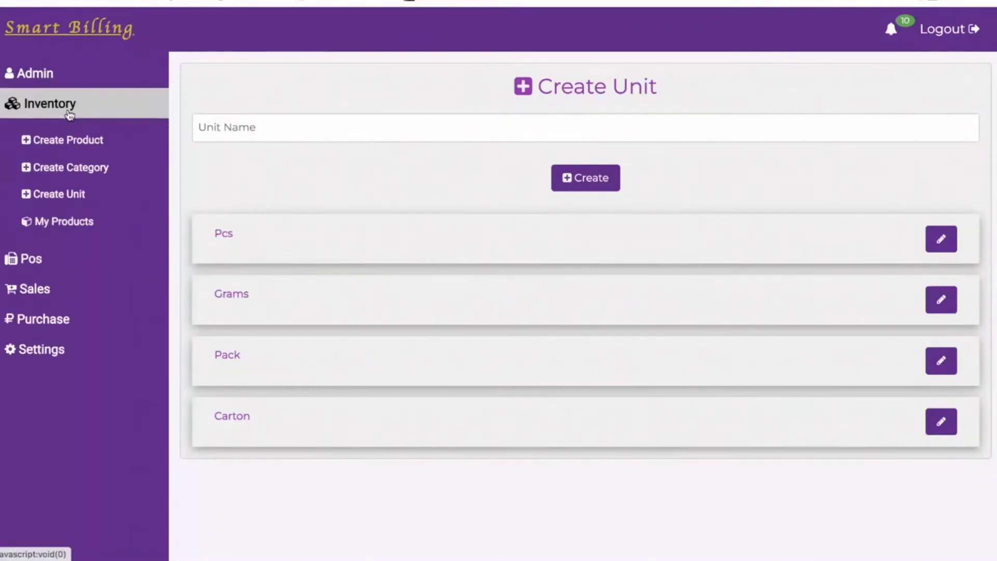
# Review the category list, opening and closing Food's edit dialog, then bring up Create Product.
pyautogui.click(78, 174)
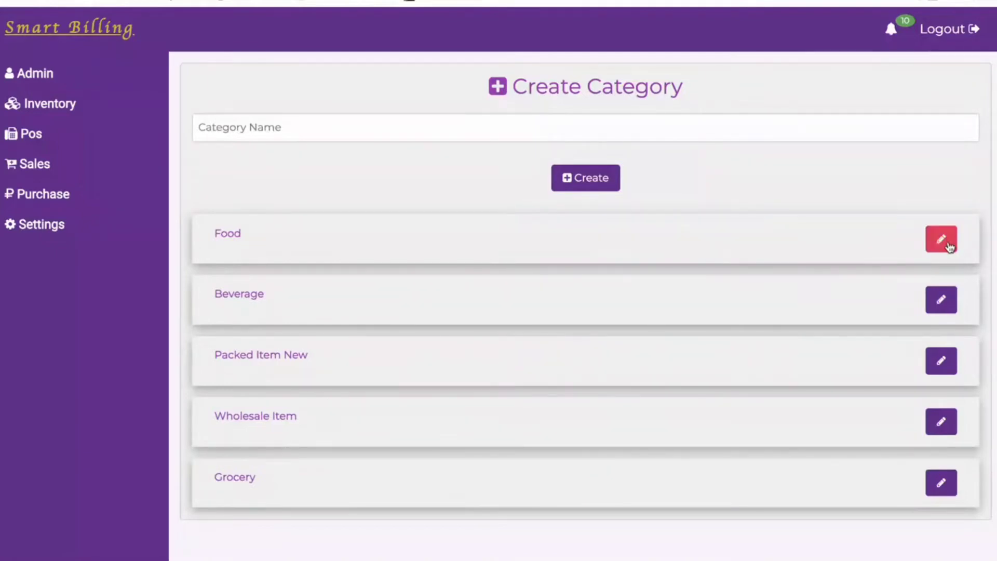
pyautogui.click(930, 245)
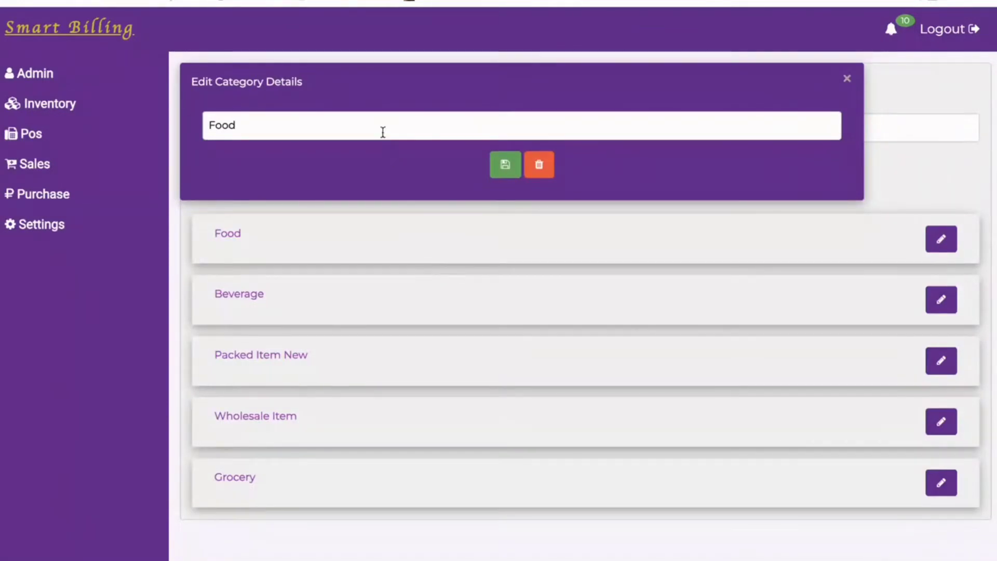
pyautogui.click(847, 85)
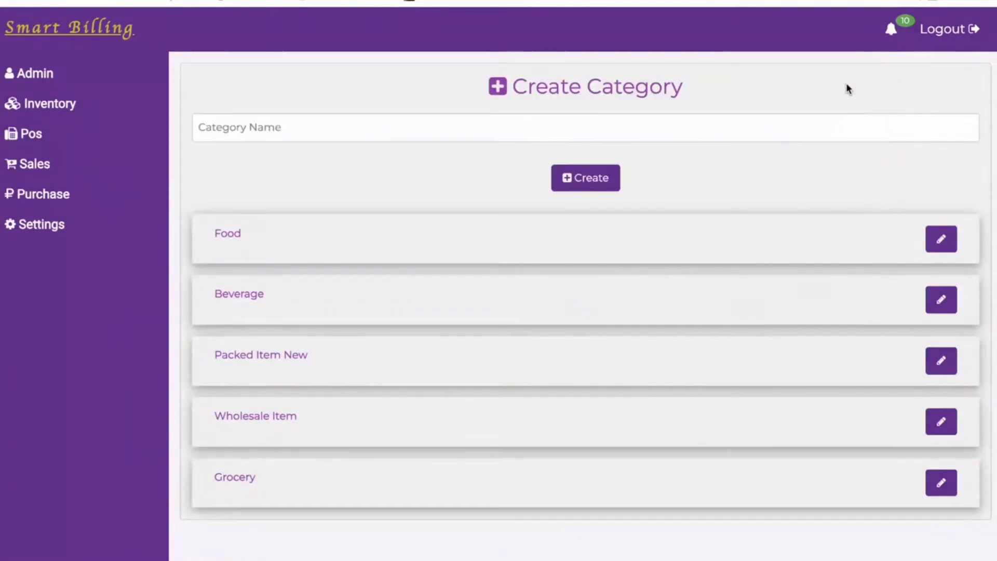
pyautogui.click(49, 104)
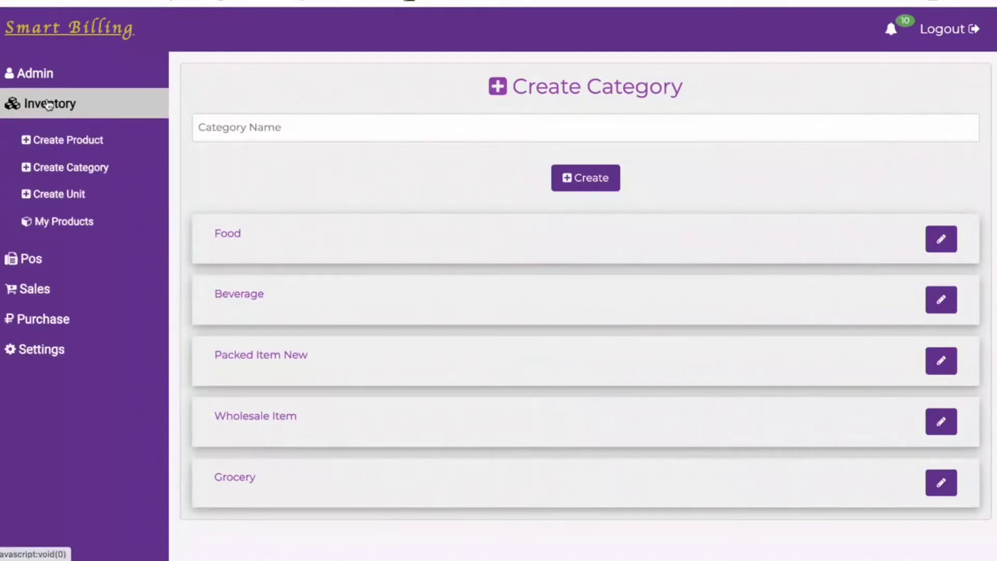
pyautogui.click(78, 146)
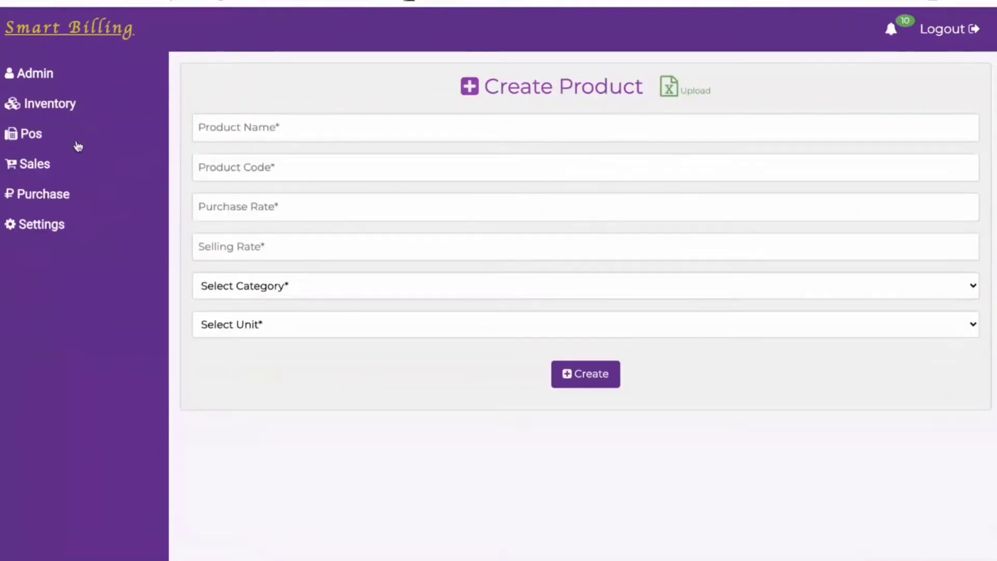
# Step through the product name, code, purchase rate and selling rate fields.
pyautogui.click(351, 137)
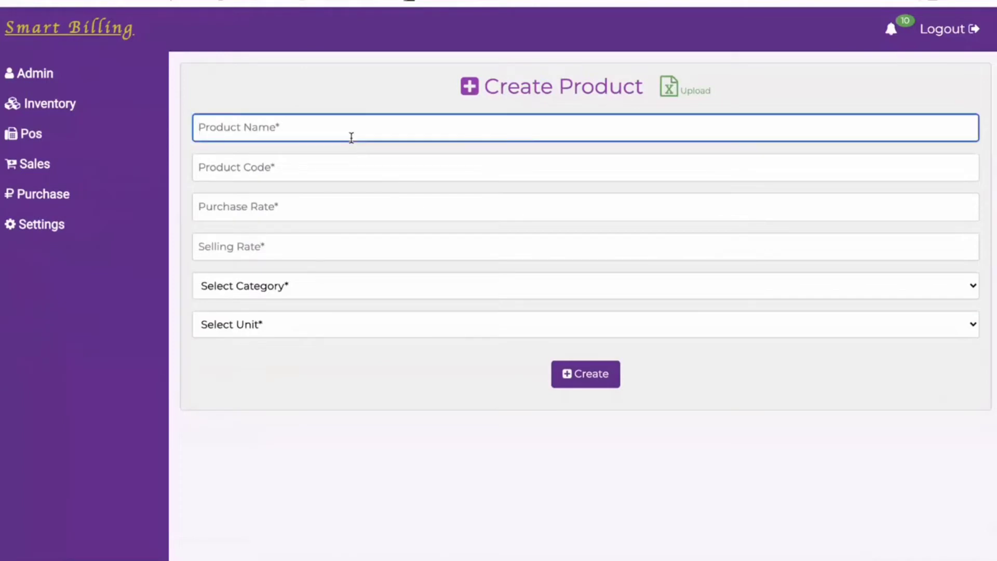
pyautogui.click(307, 173)
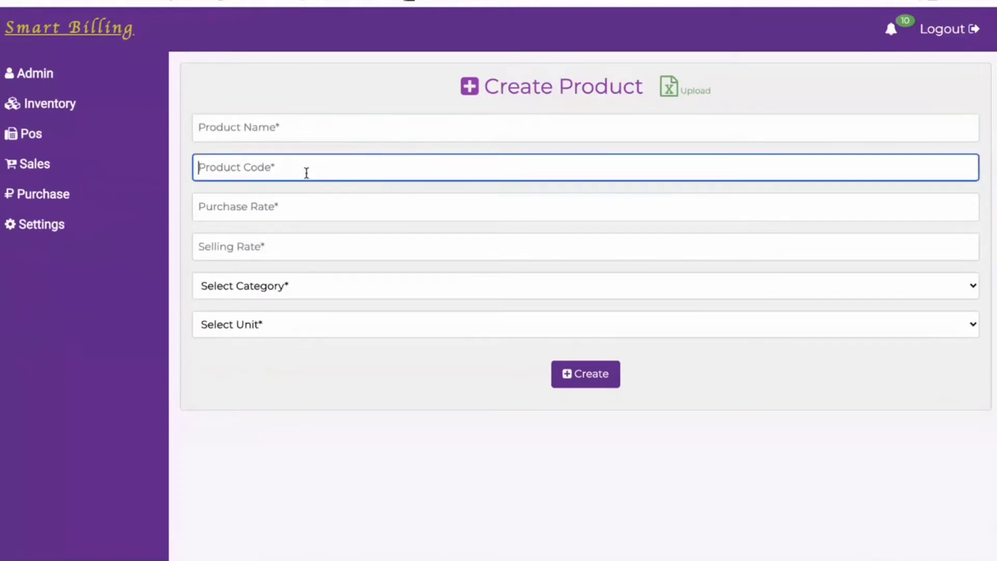
pyautogui.click(287, 206)
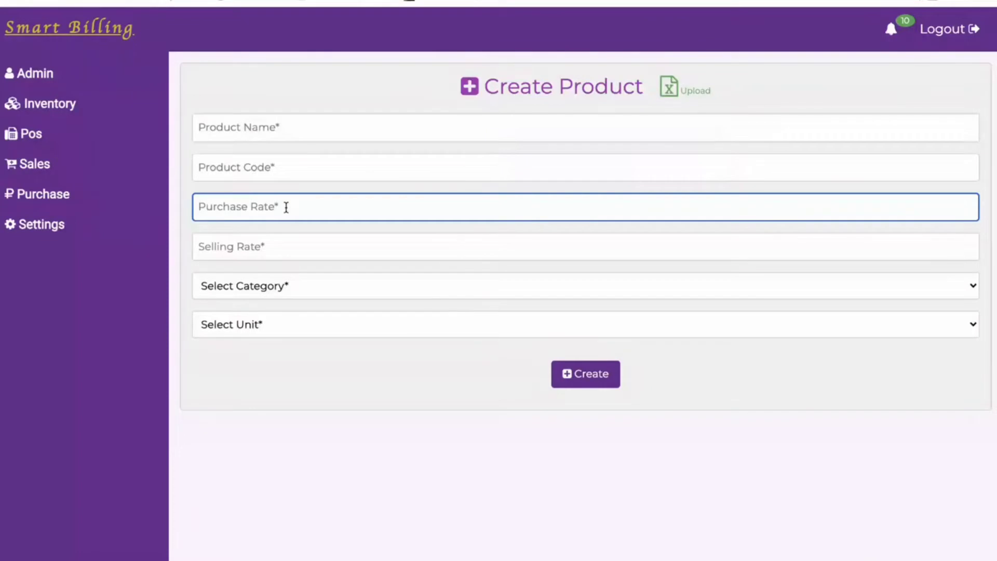
pyautogui.click(287, 248)
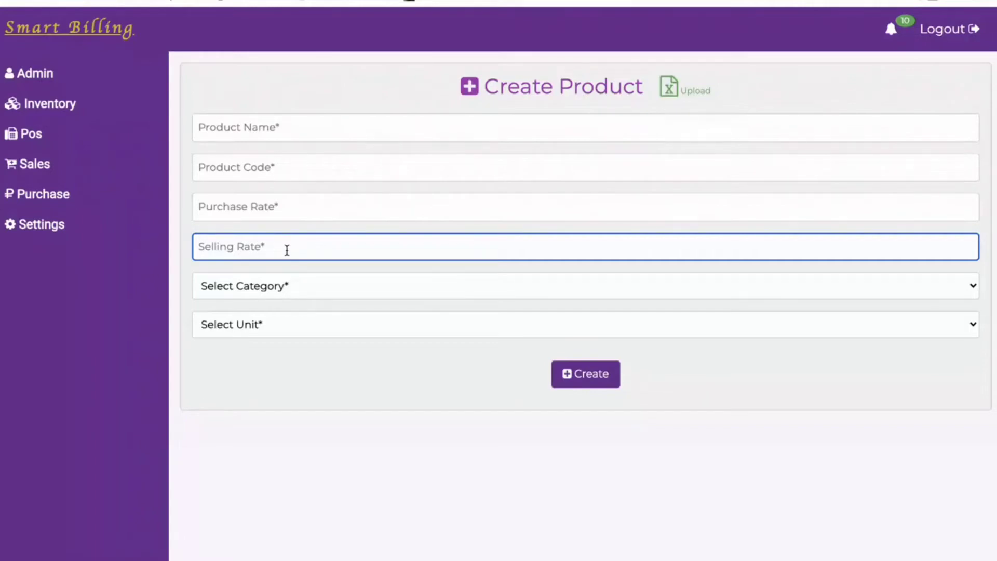
# Inspect the Category and Unit dropdowns without choosing, then go to My Products.
pyautogui.click(309, 291)
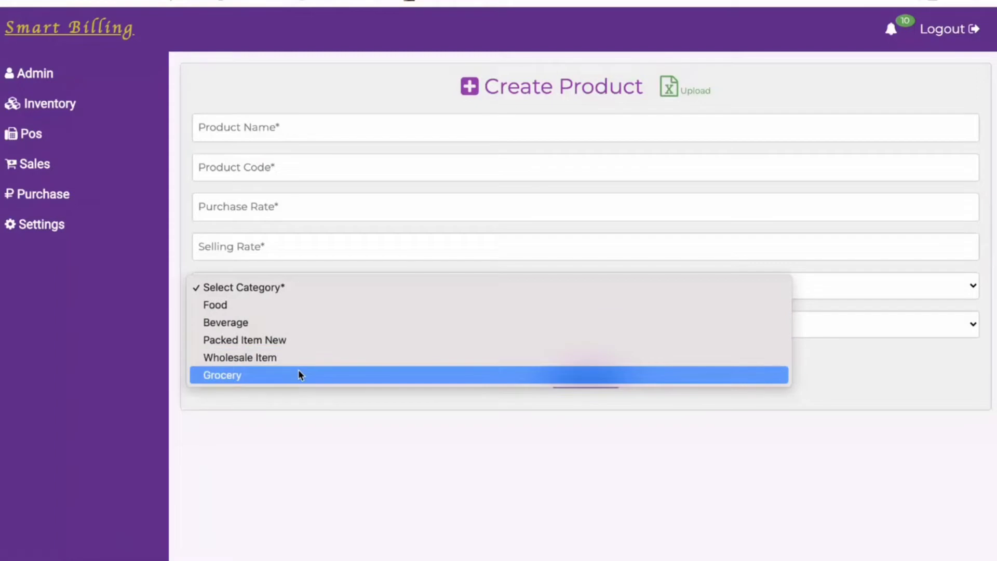
pyautogui.click(301, 401)
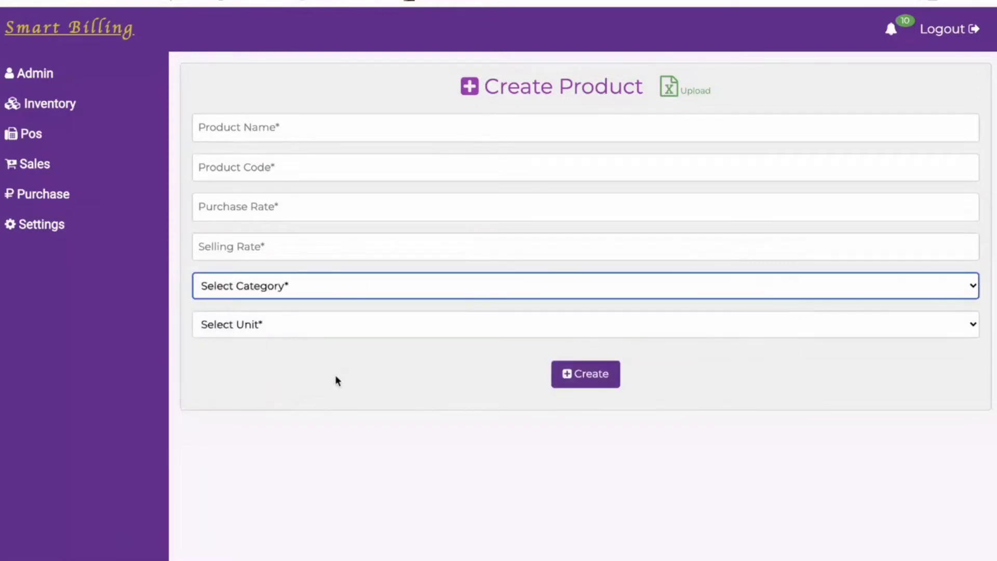
pyautogui.click(360, 334)
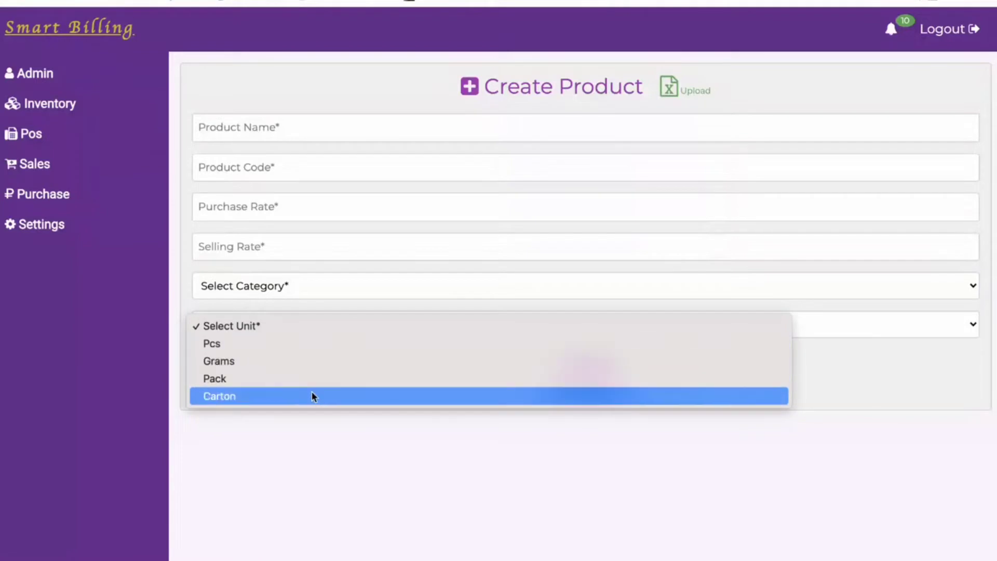
pyautogui.click(318, 312)
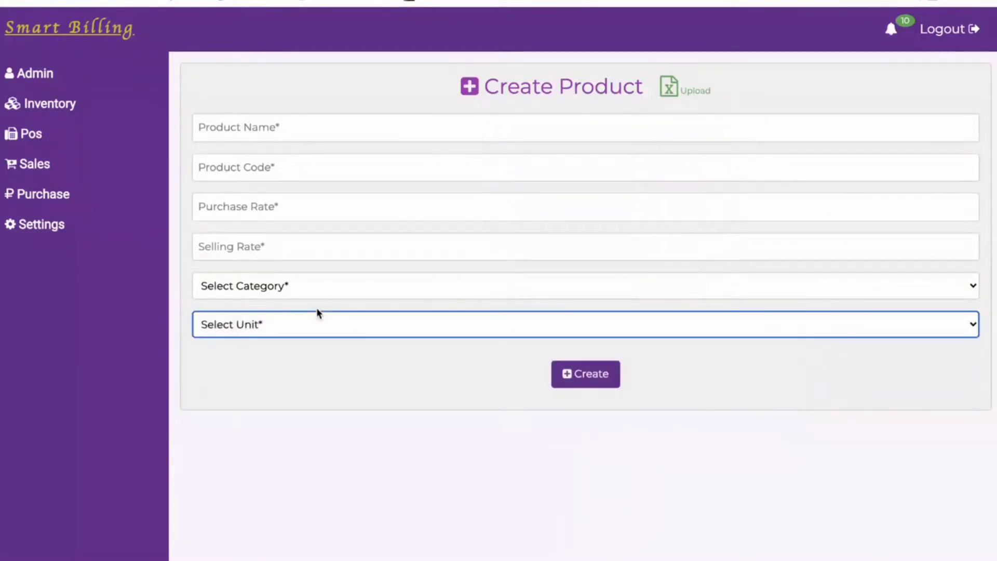
pyautogui.click(384, 325)
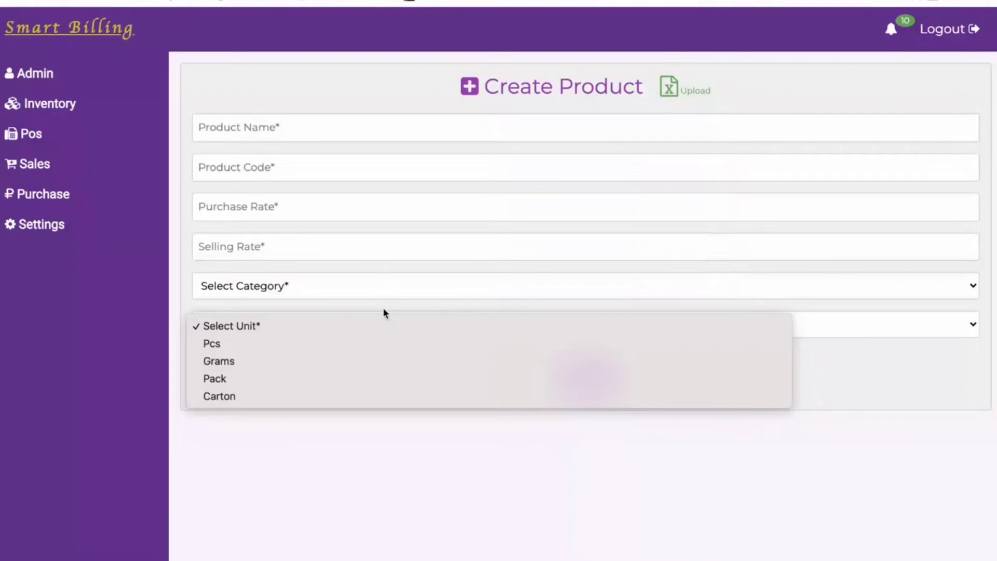
pyautogui.click(384, 309)
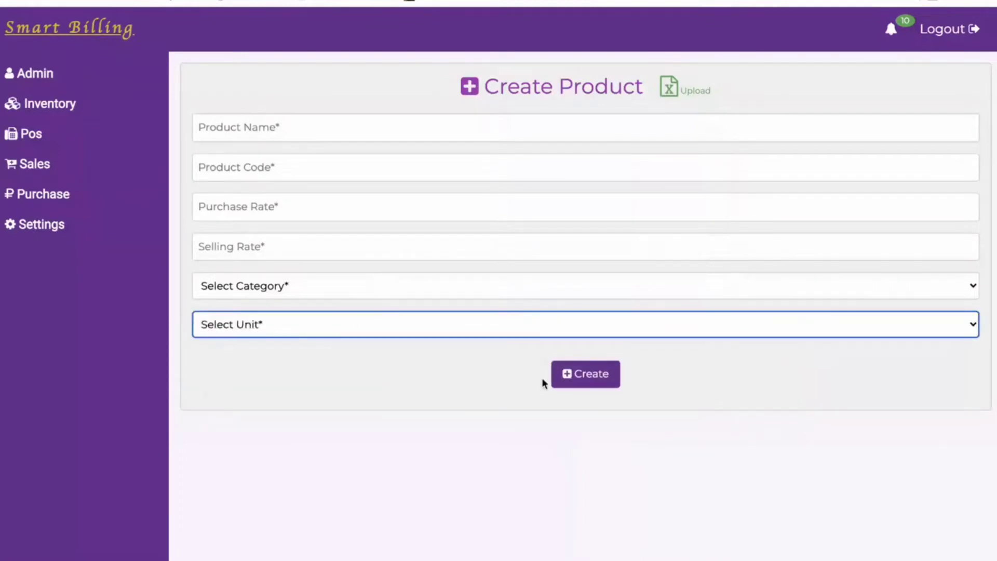
pyautogui.click(61, 115)
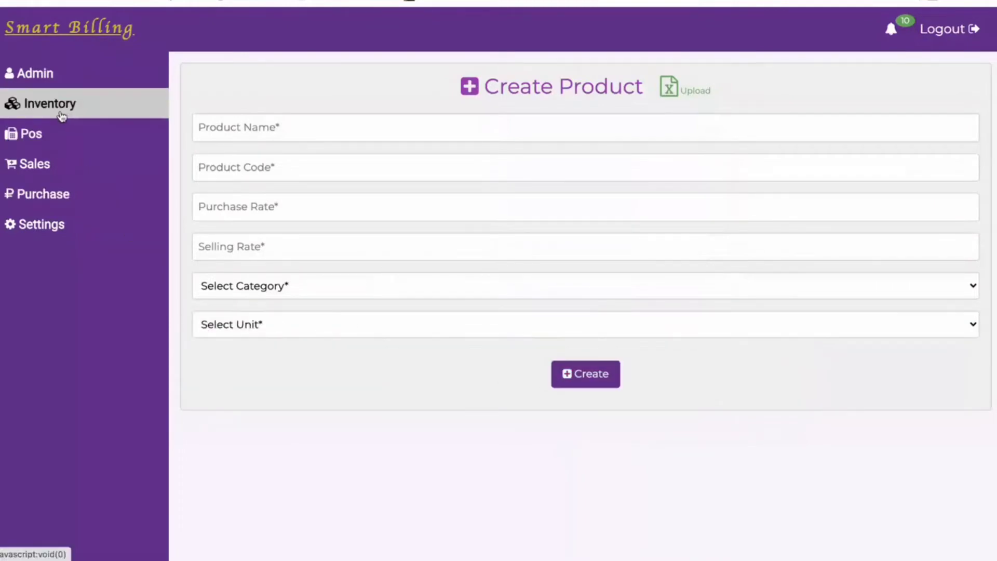
pyautogui.click(66, 229)
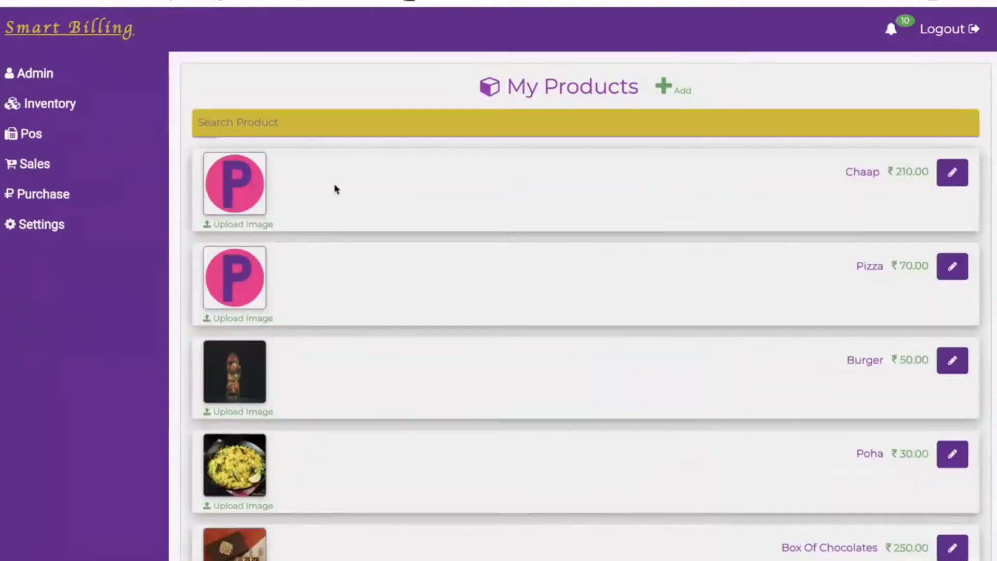
# Scroll through My Products and open Chaap's details (CH1001, 180.00/210.00, quantity -7).
pyautogui.scroll(-2, 403, 301)
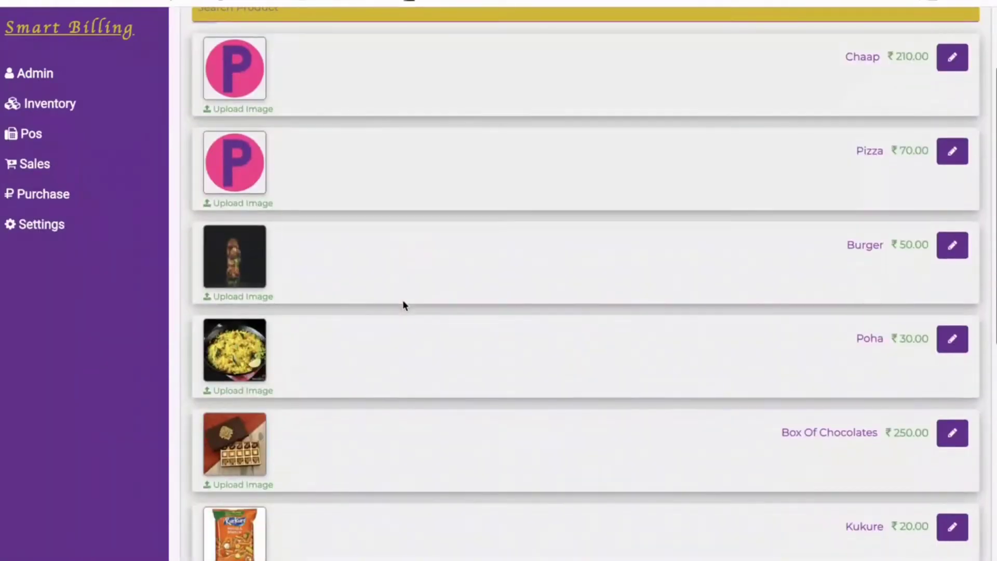
pyautogui.scroll(-8, 403, 302)
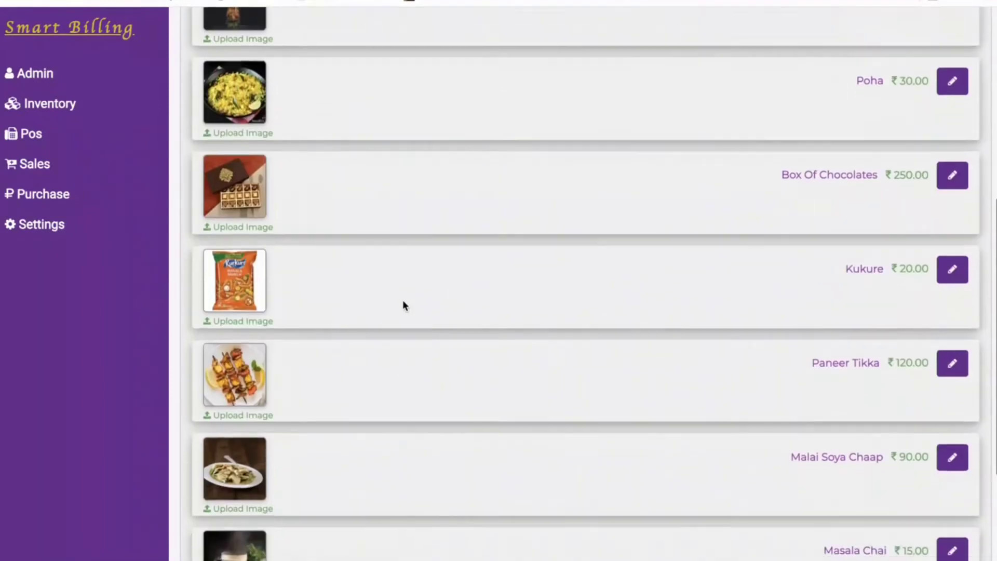
pyautogui.scroll(10, 404, 302)
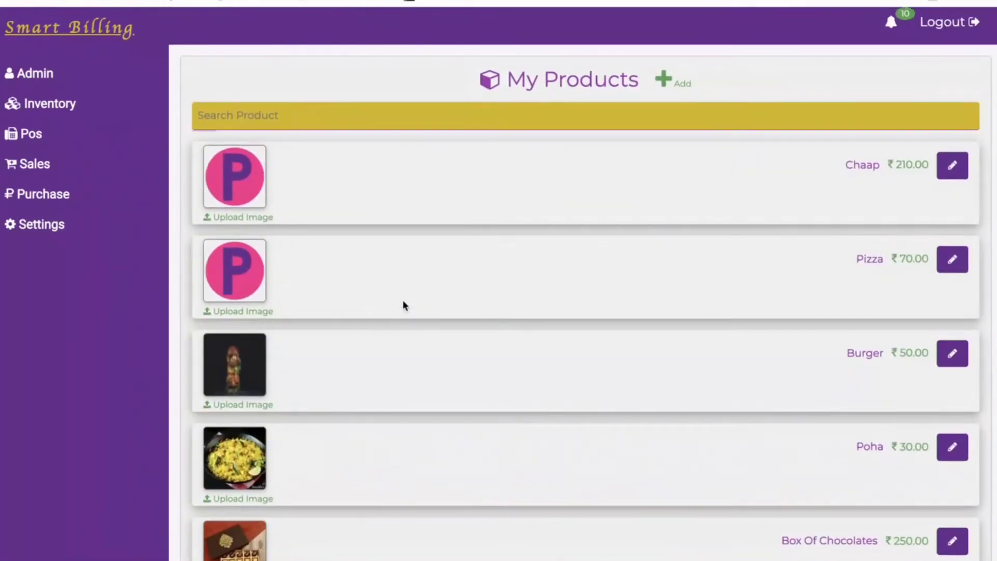
pyautogui.scroll(-2, 404, 301)
pyautogui.scroll(-1, 404, 302)
pyautogui.moveTo(223, 252)
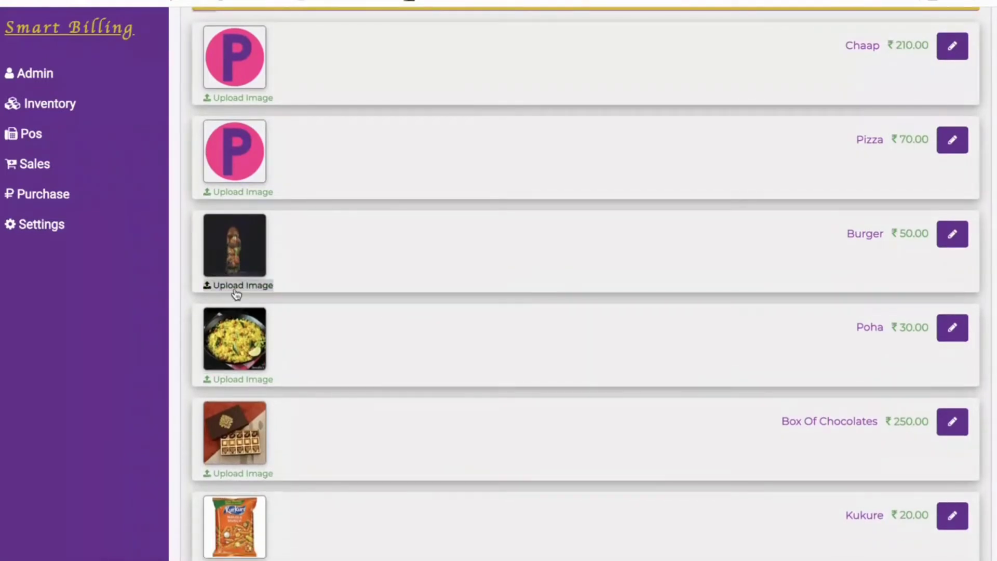
pyautogui.scroll(2, 528, 287)
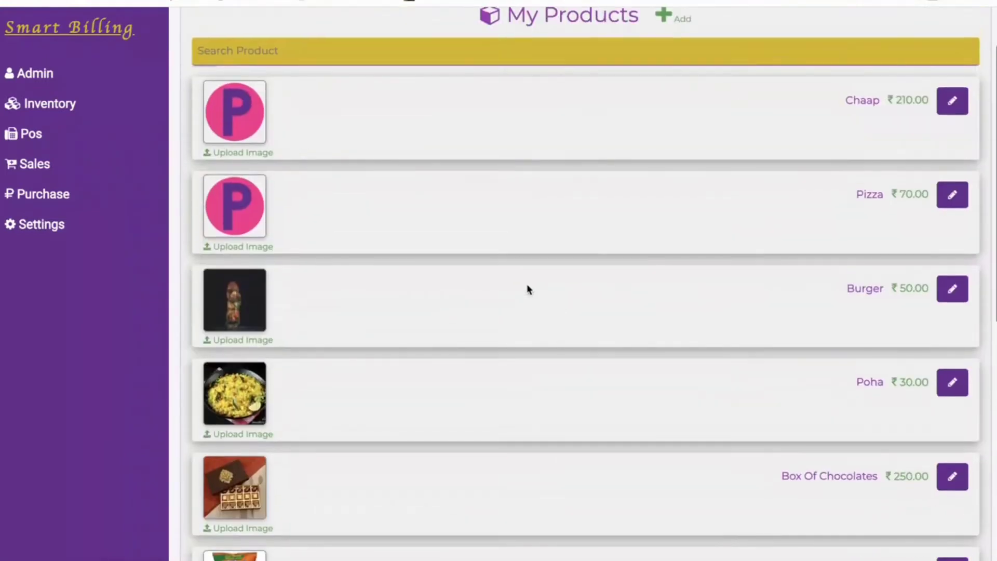
pyautogui.scroll(2, 527, 286)
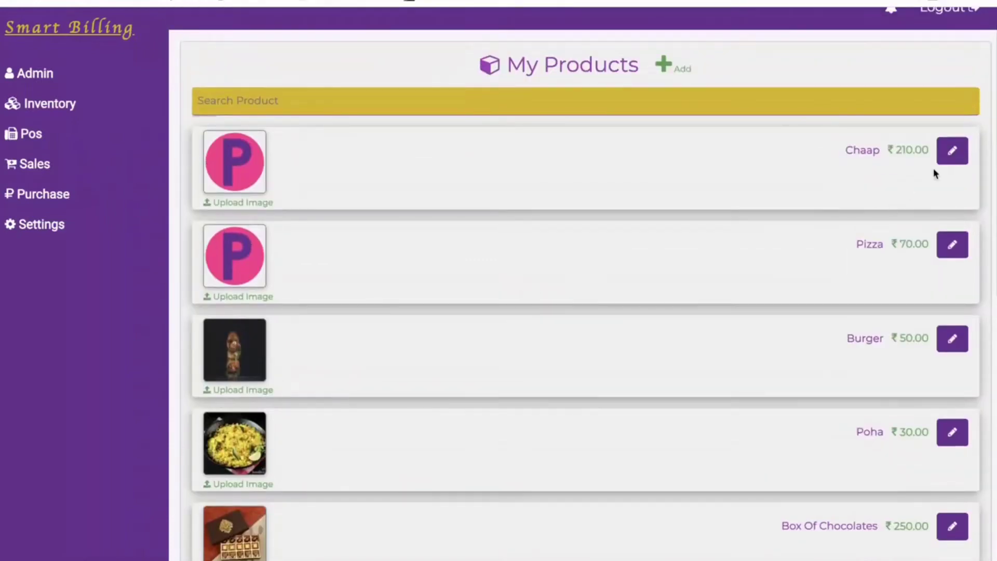
pyautogui.click(955, 156)
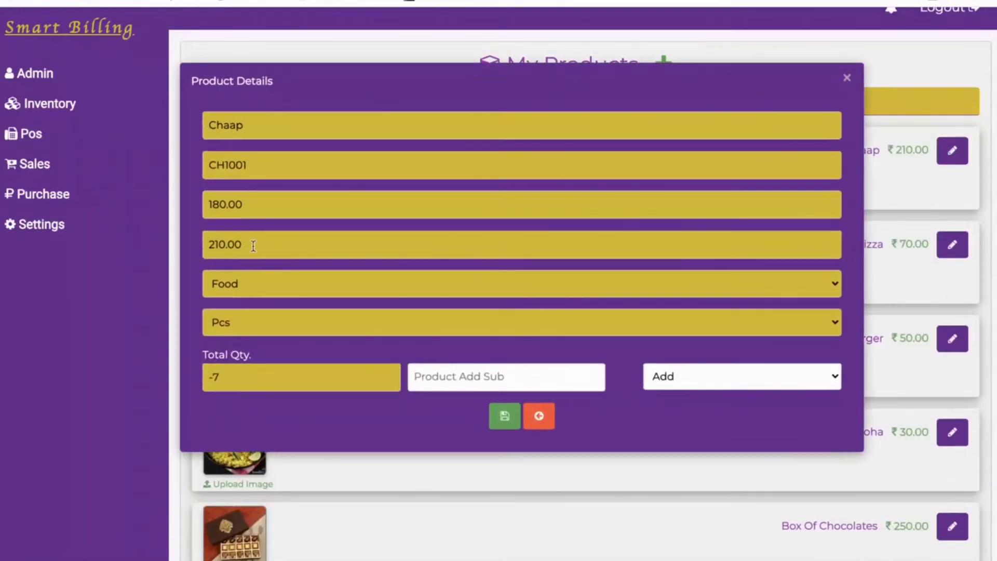
# Add 20 to Chaap's stock, save, and acknowledge the update confirmation.
pyautogui.click(464, 380)
pyautogui.write('20')
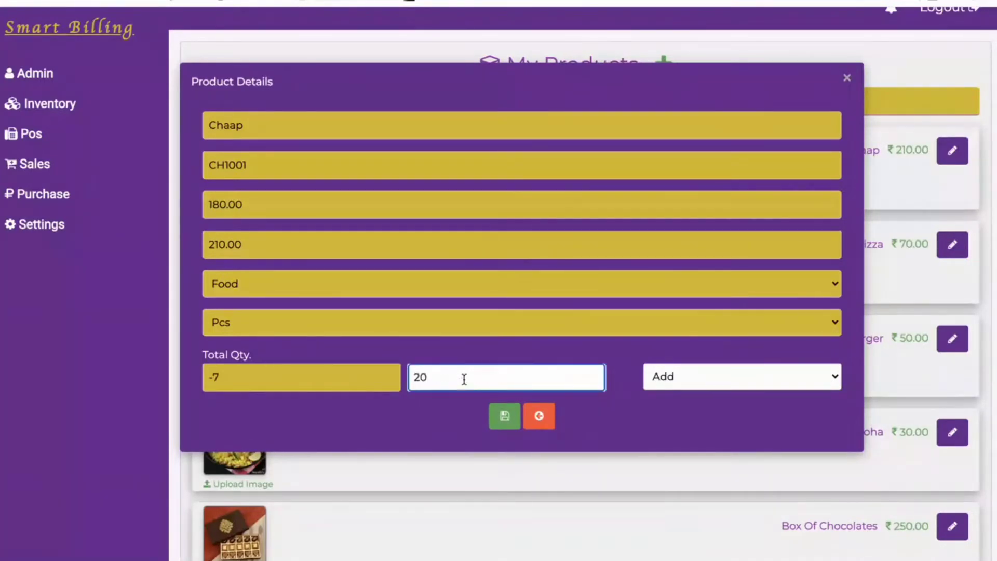
pyautogui.click(510, 420)
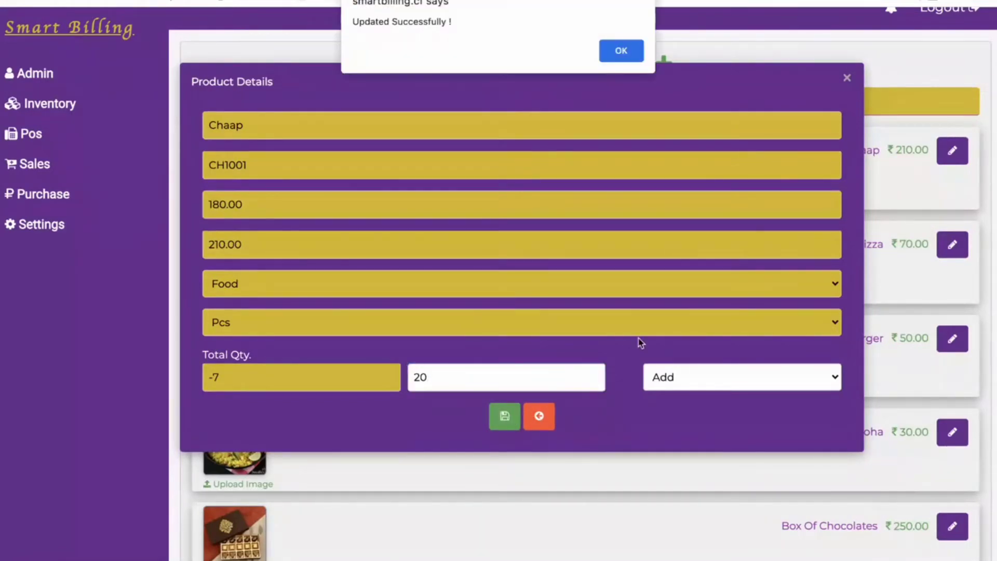
pyautogui.click(621, 48)
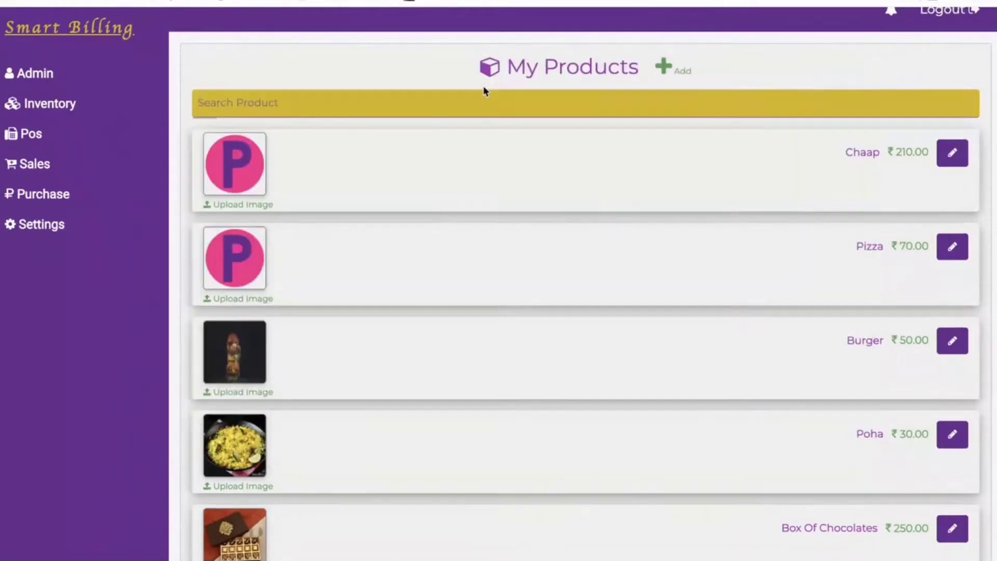
pyautogui.click(79, 83)
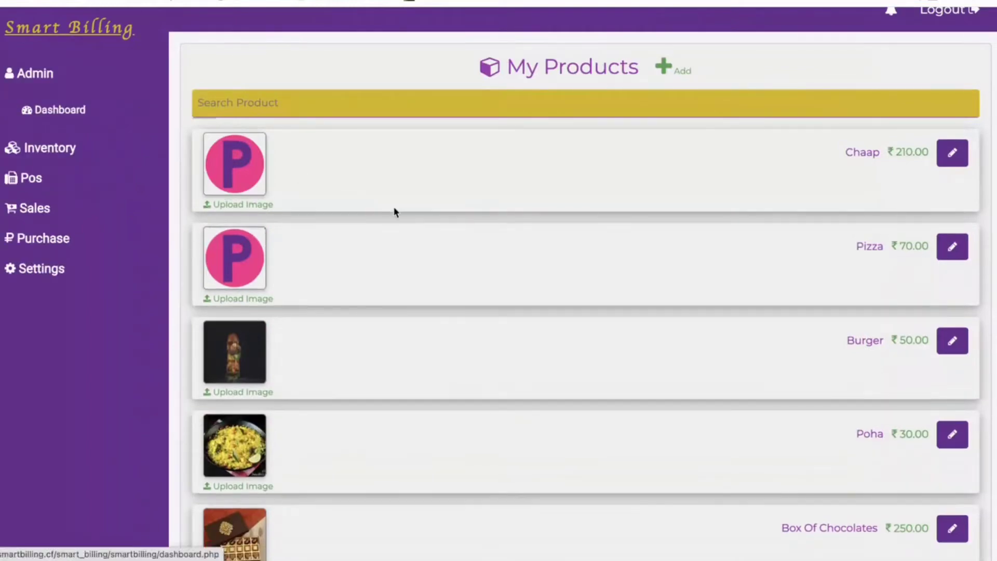
pyautogui.click(113, 121)
pyautogui.scroll(-4, 446, 261)
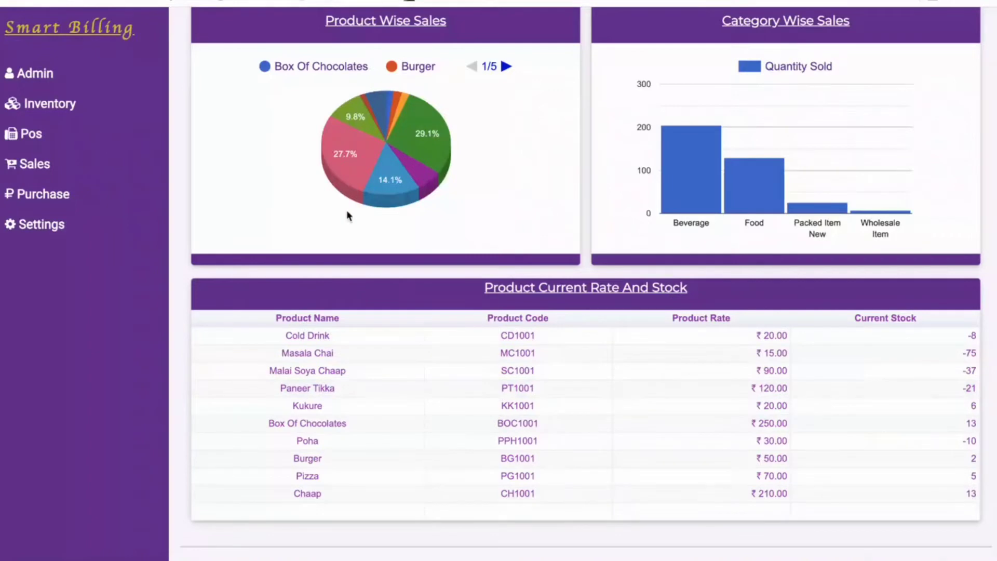
pyautogui.click(60, 104)
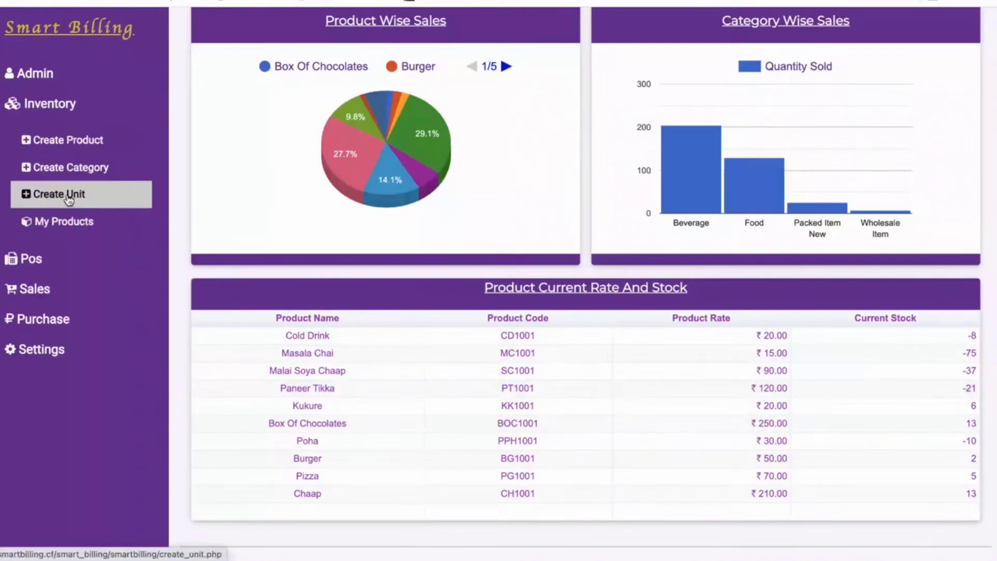
pyautogui.click(70, 224)
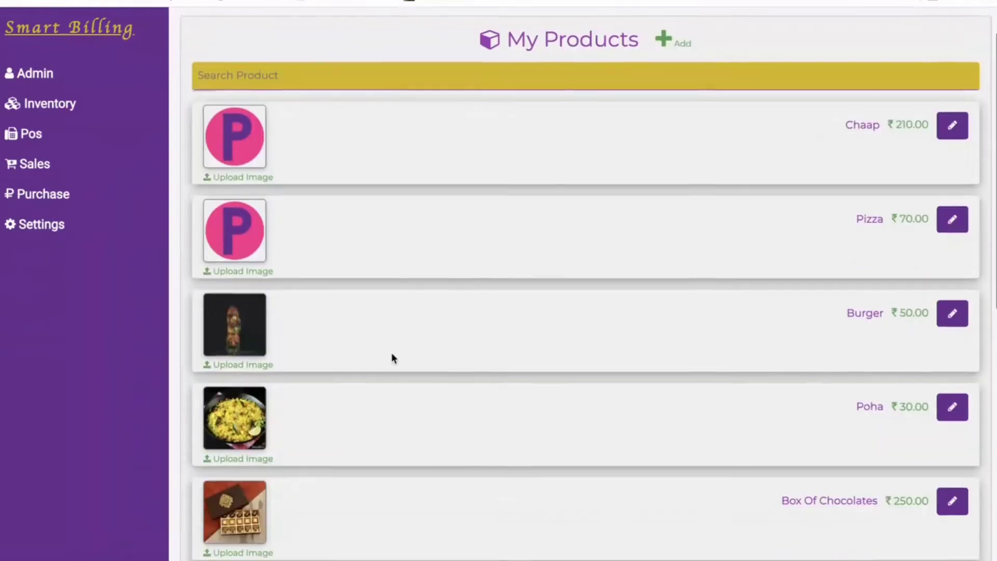
# Open the POS billing screen and add Poha and Masala Chai via search.
pyautogui.click(71, 135)
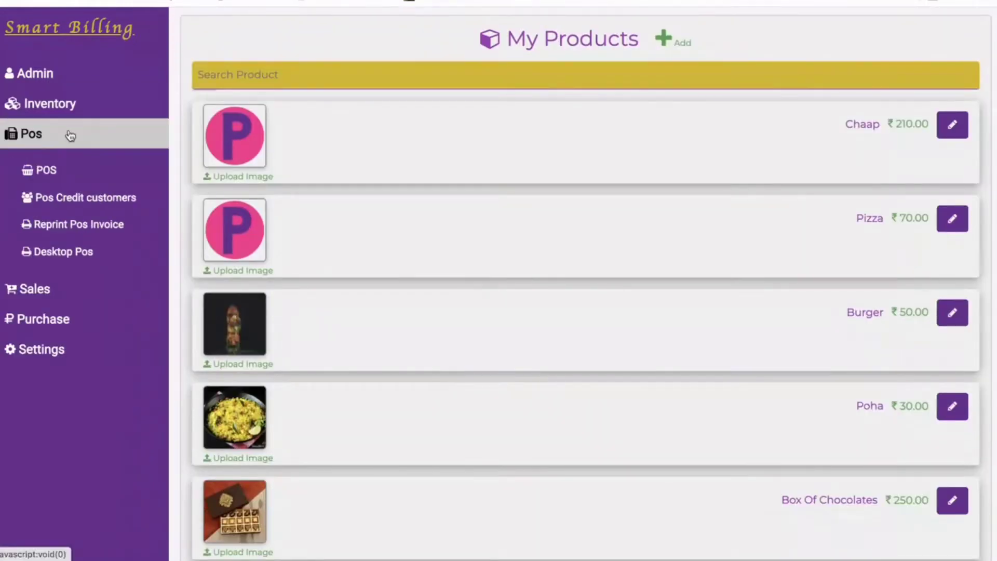
pyautogui.click(67, 172)
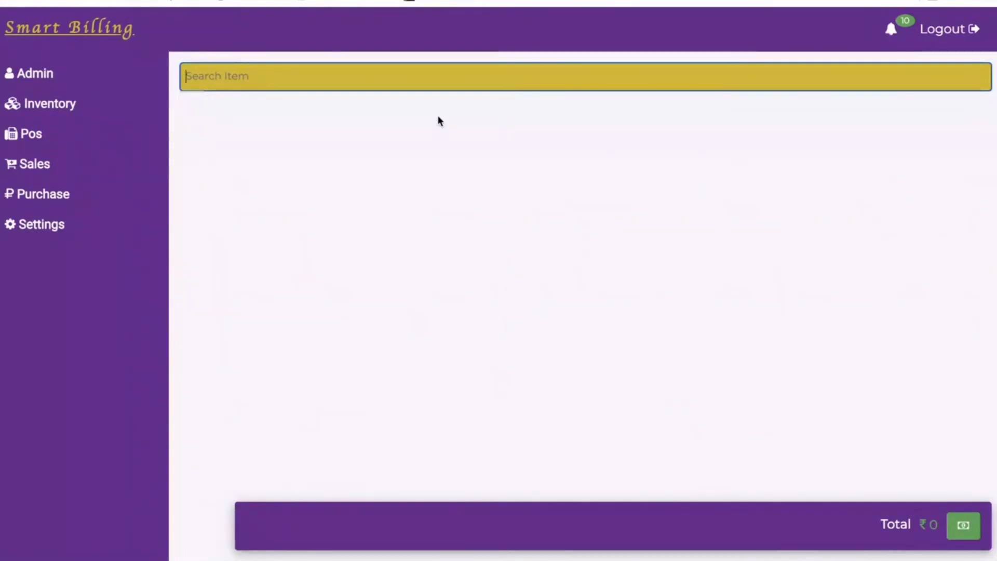
pyautogui.write('p')
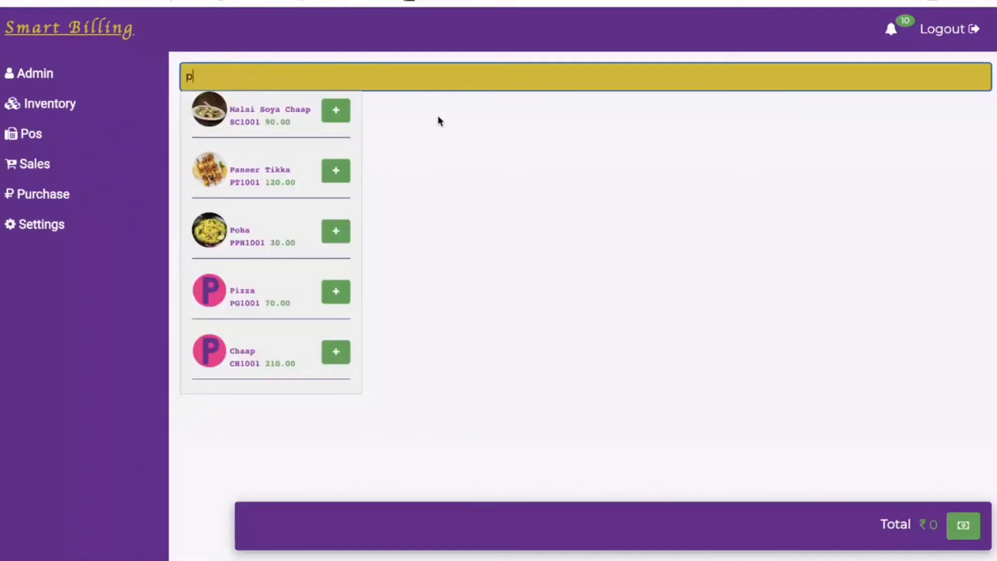
pyautogui.click(344, 234)
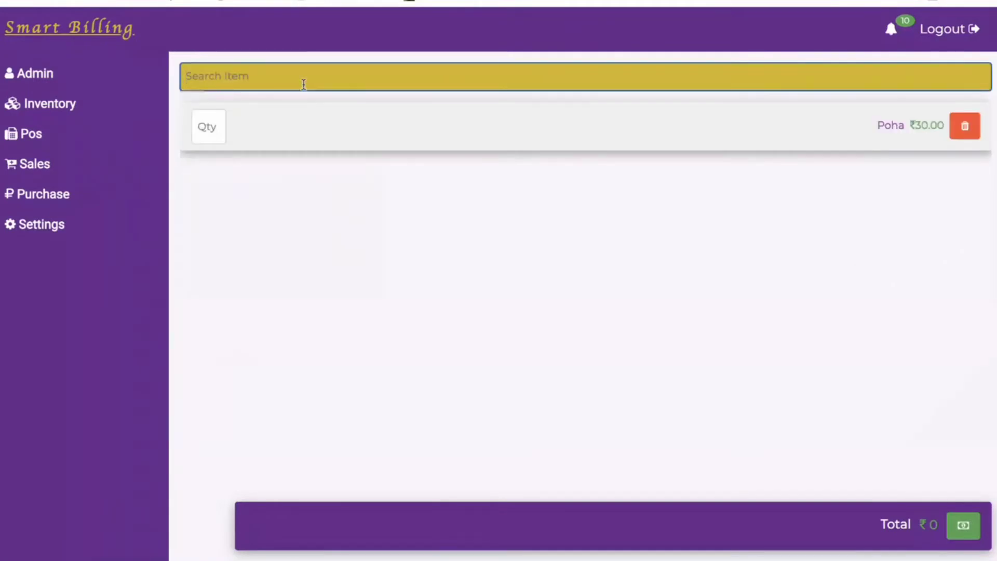
pyautogui.write('che')
pyautogui.click(341, 112)
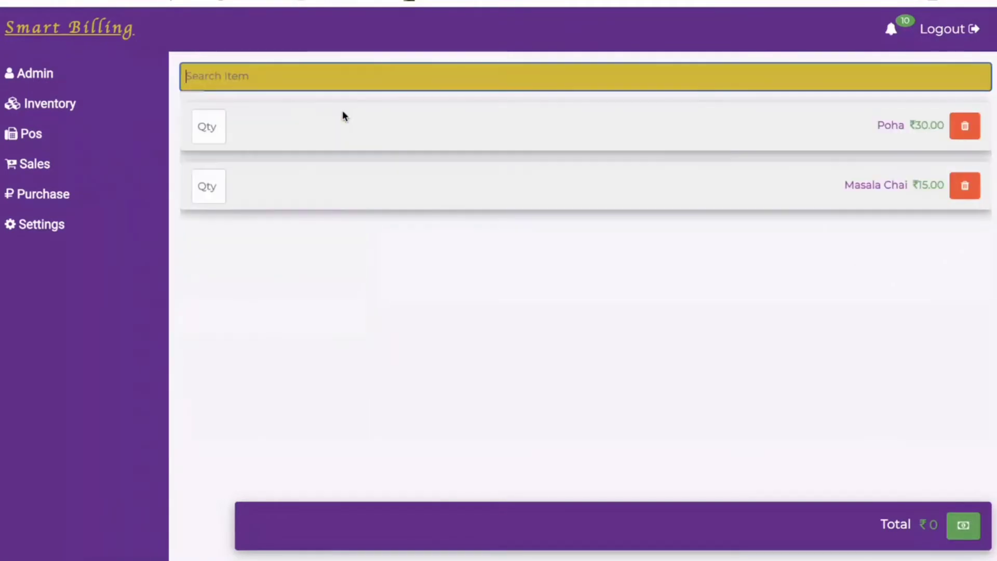
# Set Poha and Masala Chai quantities to 1 each and proceed to payment of ₹45.
pyautogui.click(205, 132)
pyautogui.write('1')
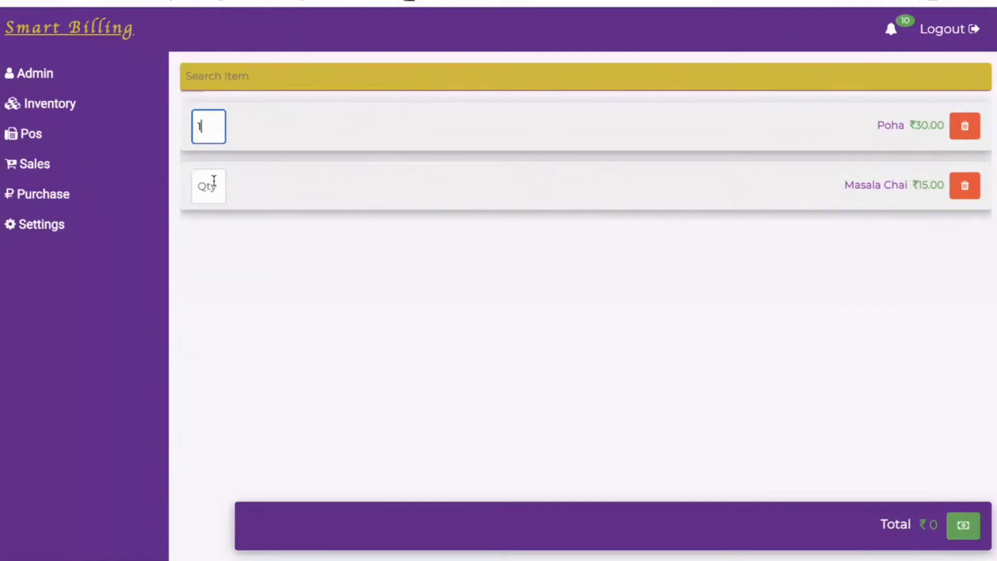
pyautogui.click(213, 183)
pyautogui.write('1')
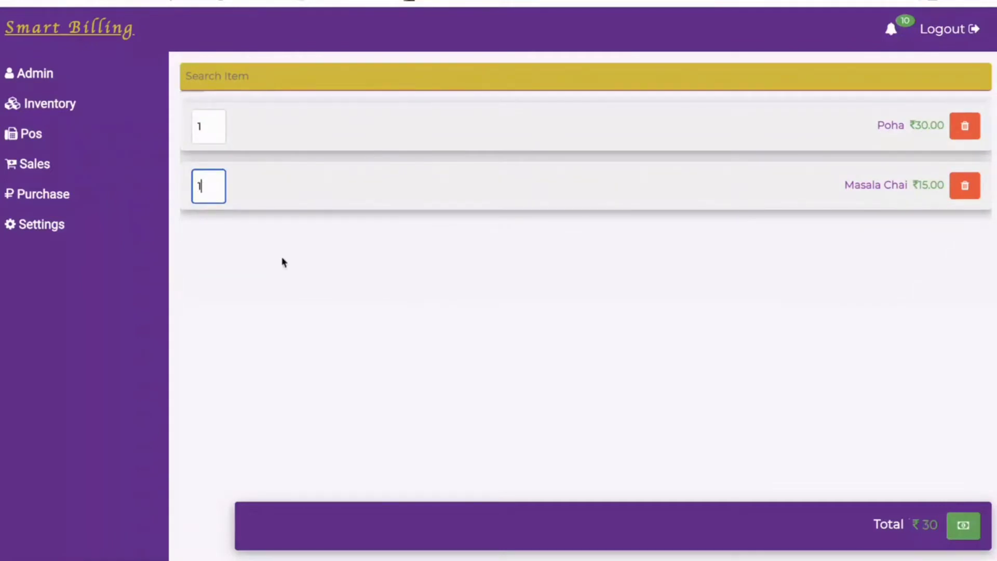
pyautogui.click(975, 541)
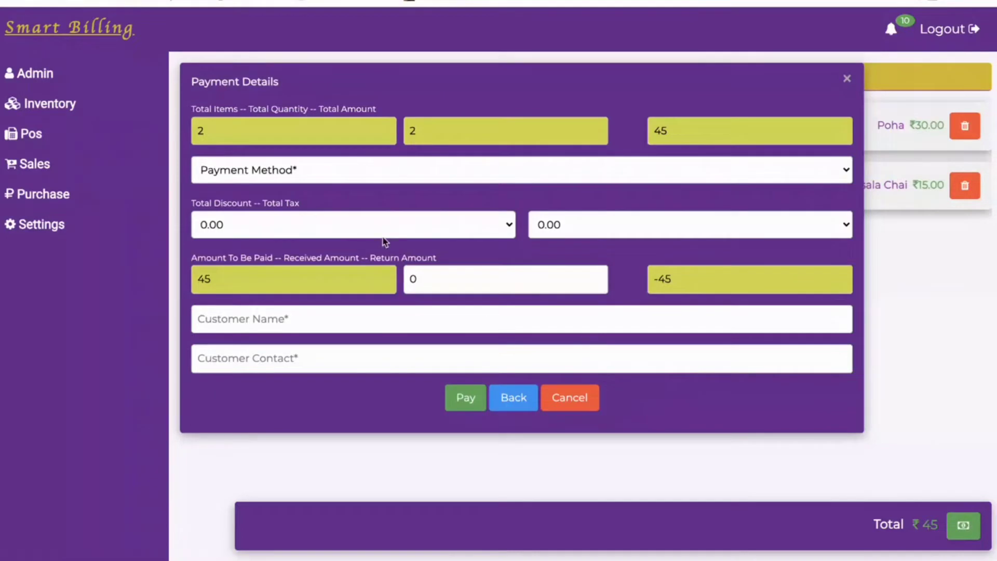
# Choose Cash as the payment method and browse the discount and tax options.
pyautogui.click(368, 171)
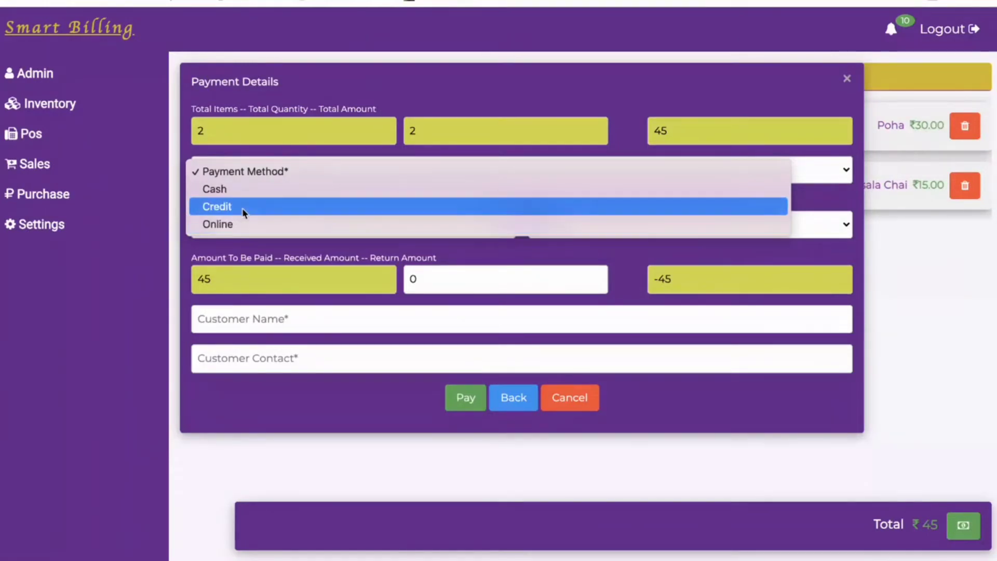
pyautogui.click(240, 189)
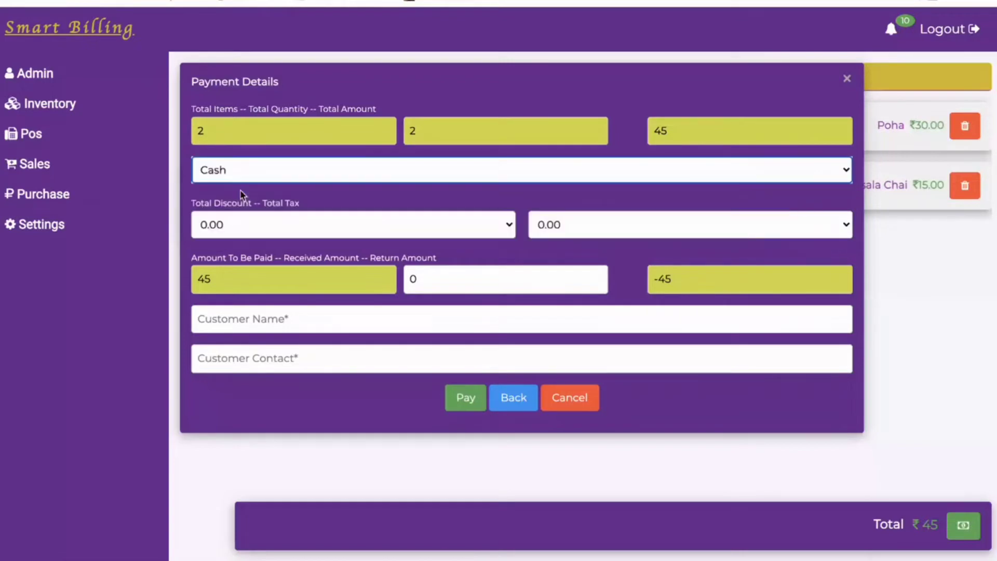
pyautogui.click(500, 235)
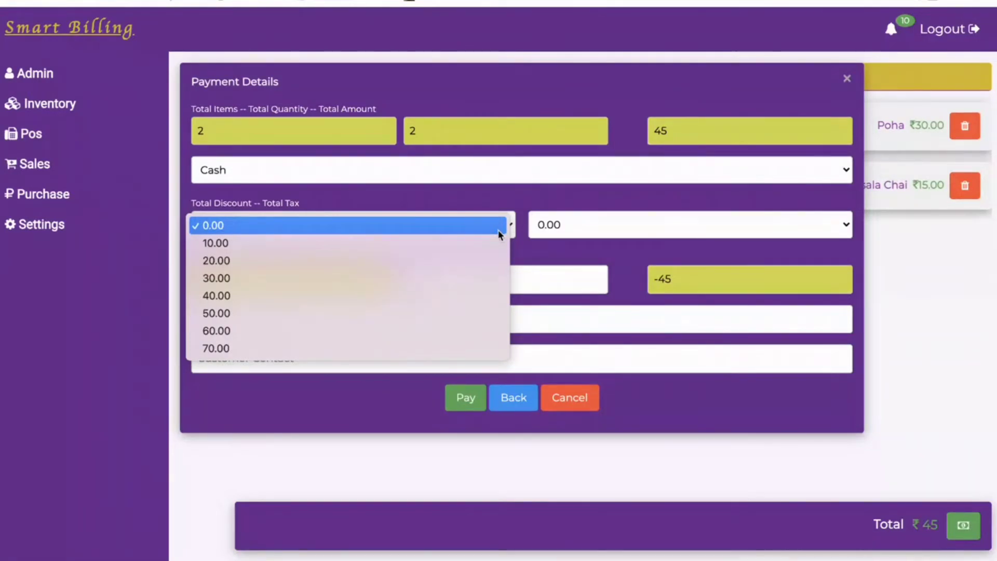
pyautogui.click(598, 223)
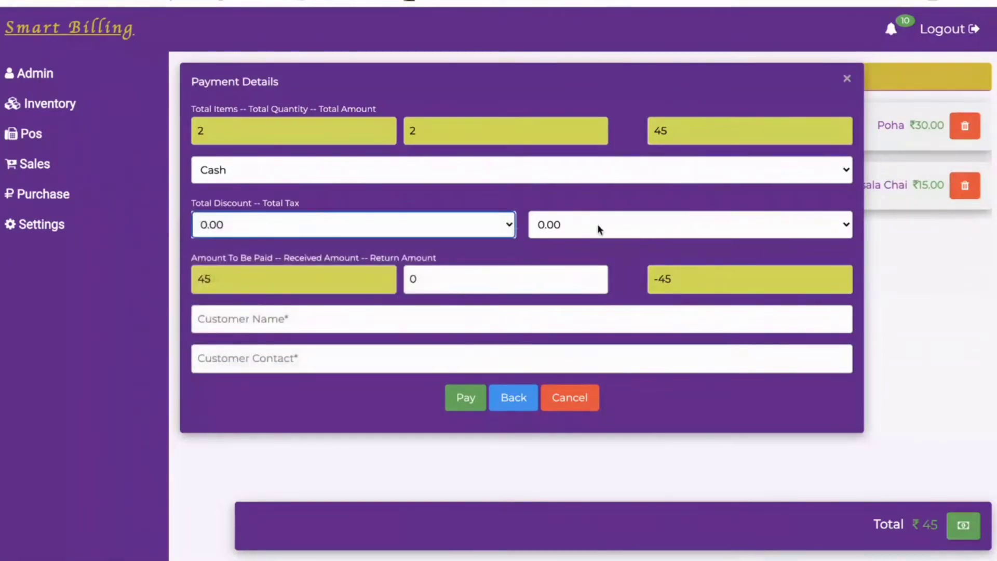
pyautogui.click(772, 227)
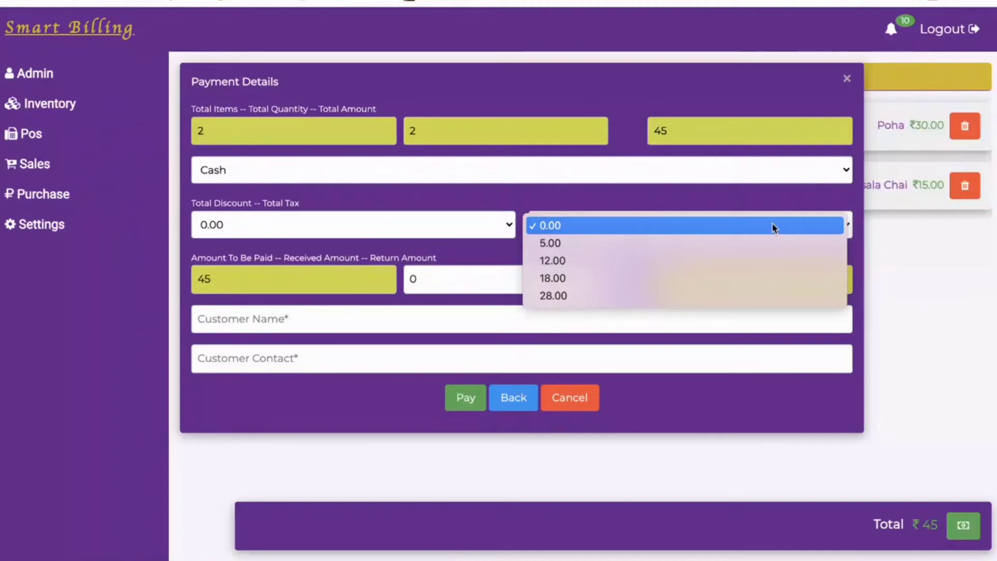
pyautogui.click(472, 231)
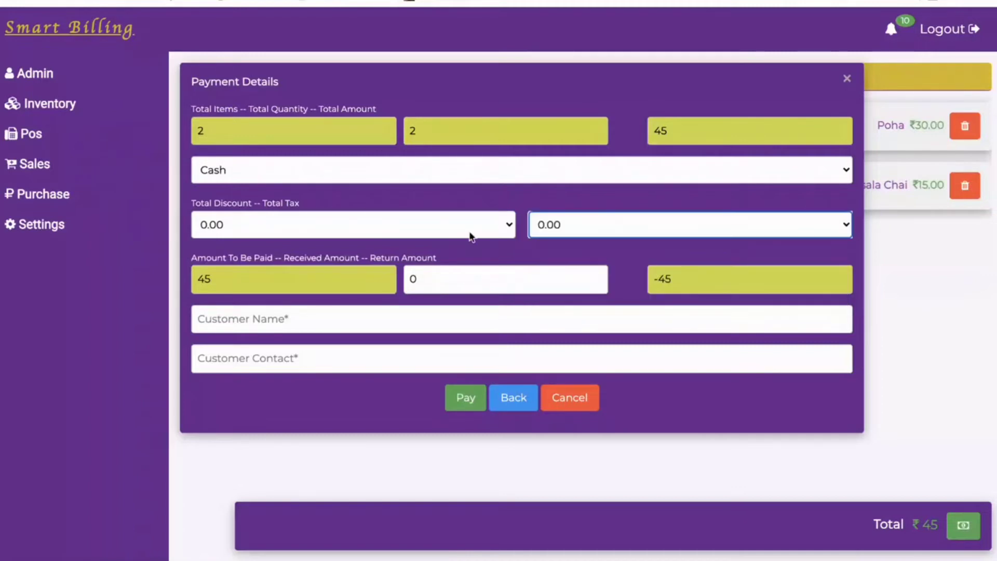
# Apply a 10.00 discount and 5.00 tax, making the amount to pay 40.5.
pyautogui.click(509, 230)
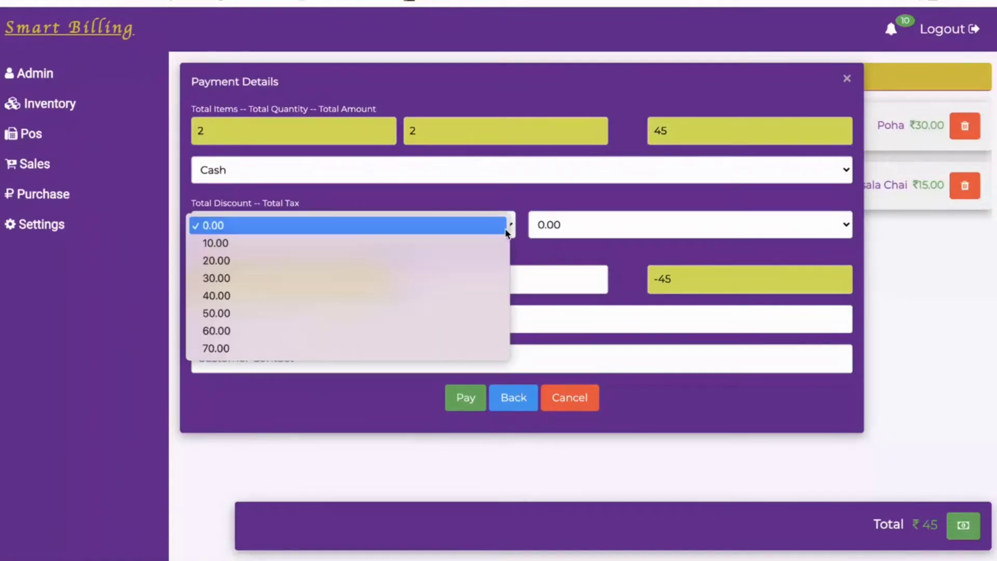
pyautogui.click(344, 244)
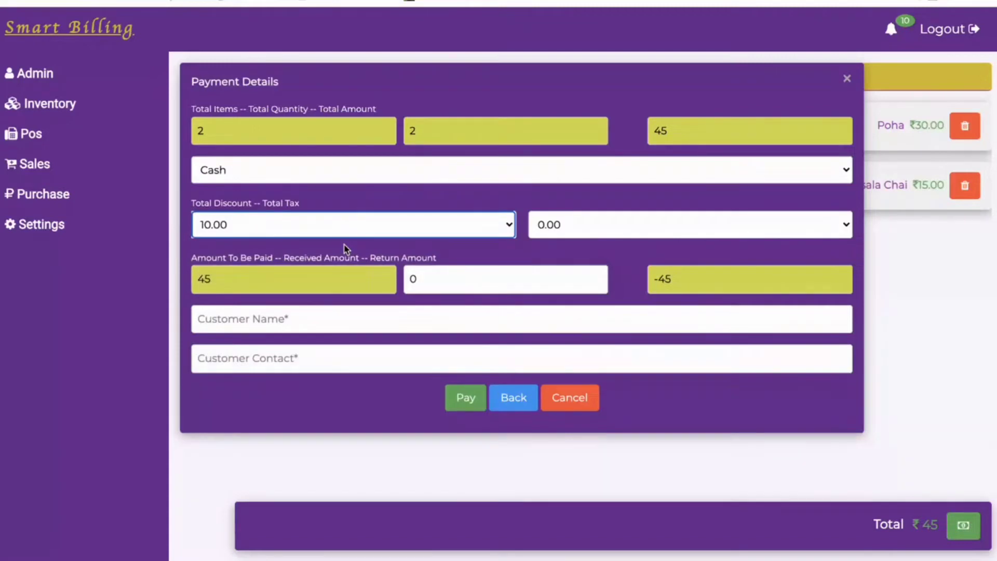
pyautogui.click(834, 225)
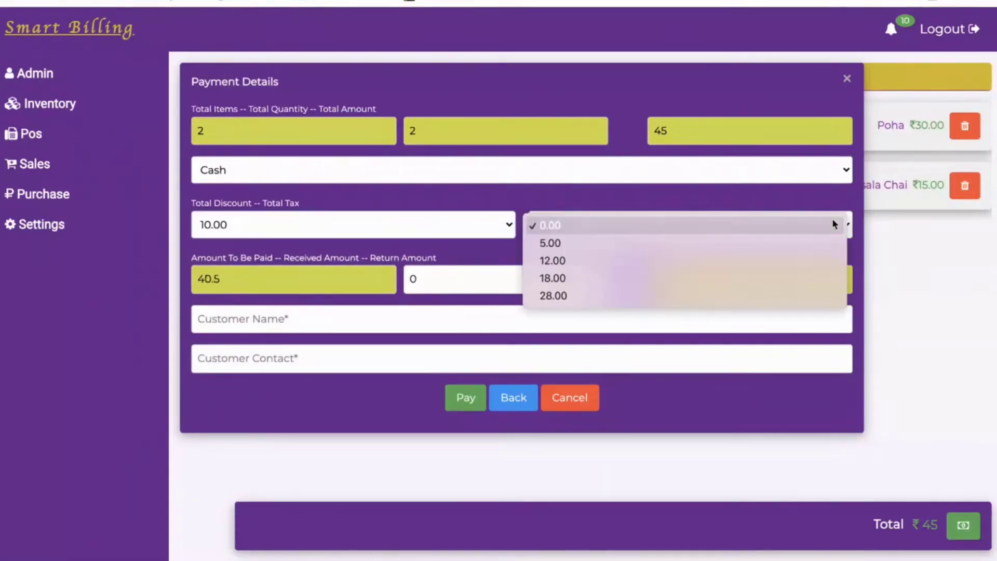
pyautogui.click(676, 248)
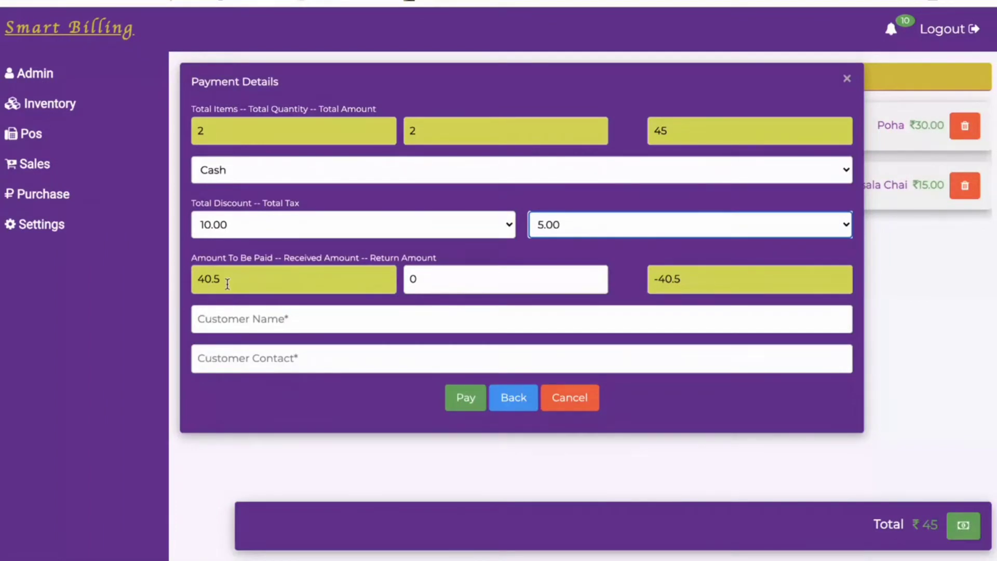
# Enter 50 as the amount received to calculate the change due.
pyautogui.click(450, 281)
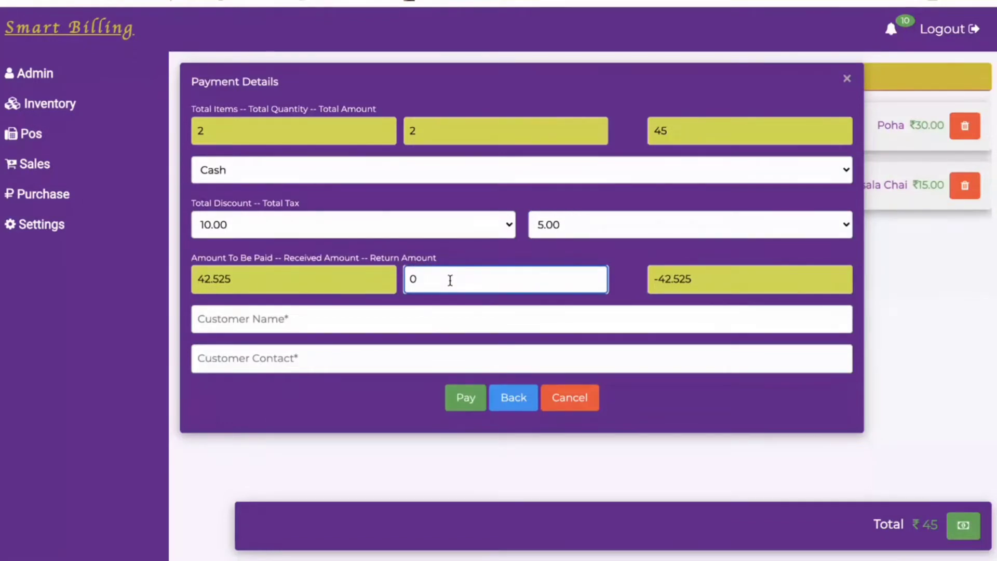
pyautogui.press('BackSpace')
pyautogui.write('50')
pyautogui.click(612, 298)
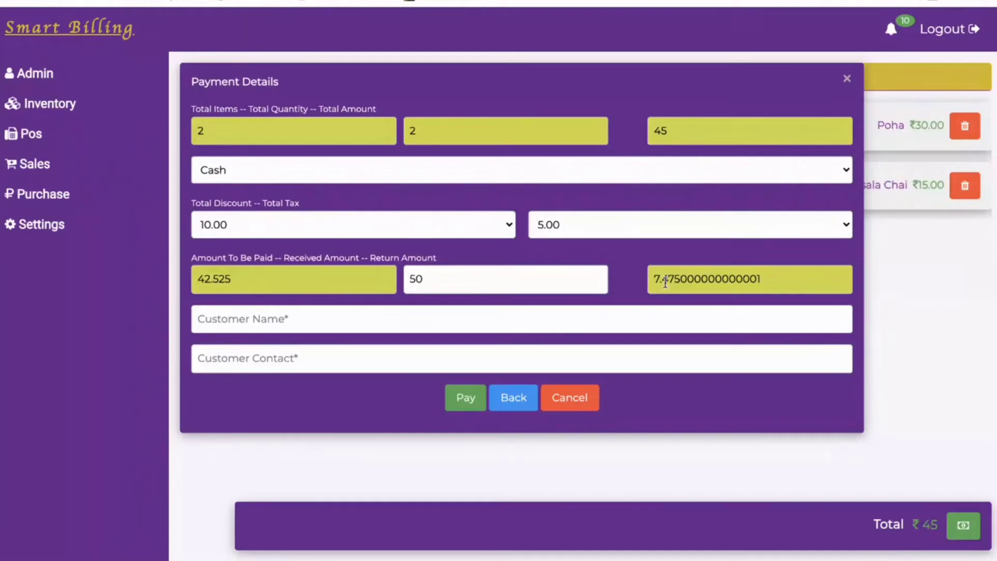
# Pass the customer name and contact fields, pay the bill, and acknowledge the transaction-done notice.
pyautogui.moveTo(661, 283)
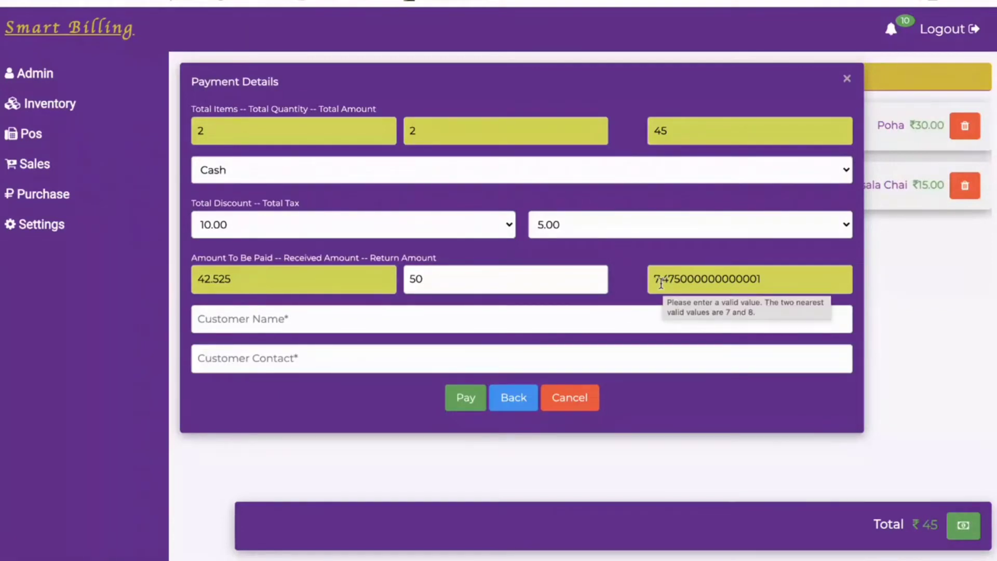
pyautogui.click(375, 320)
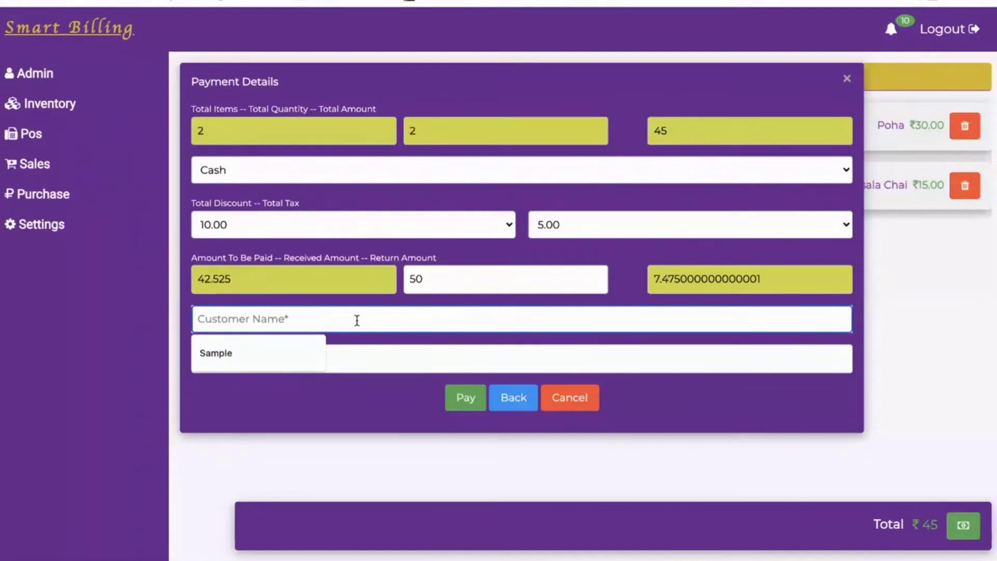
pyautogui.click(366, 345)
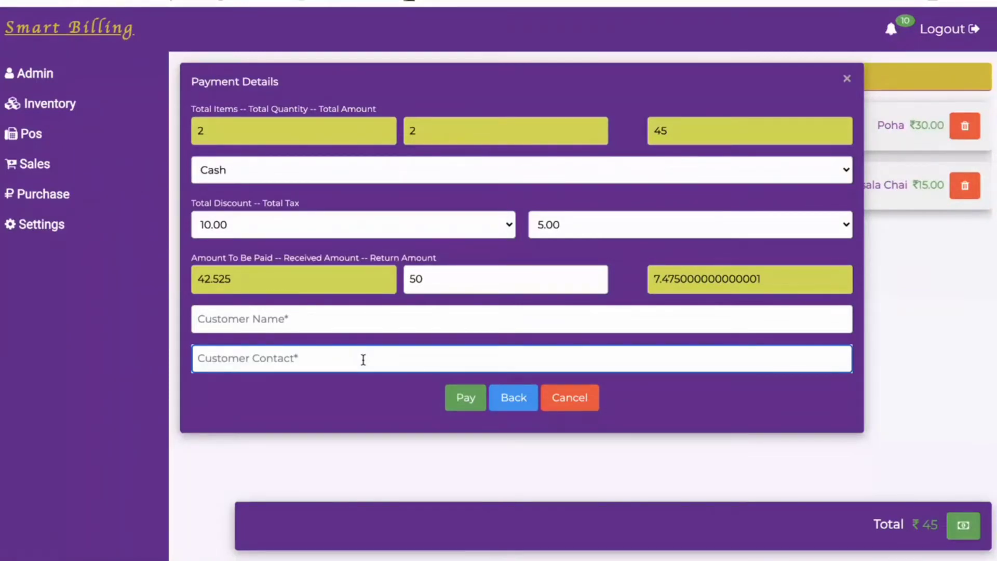
pyautogui.click(460, 401)
pyautogui.click(625, 48)
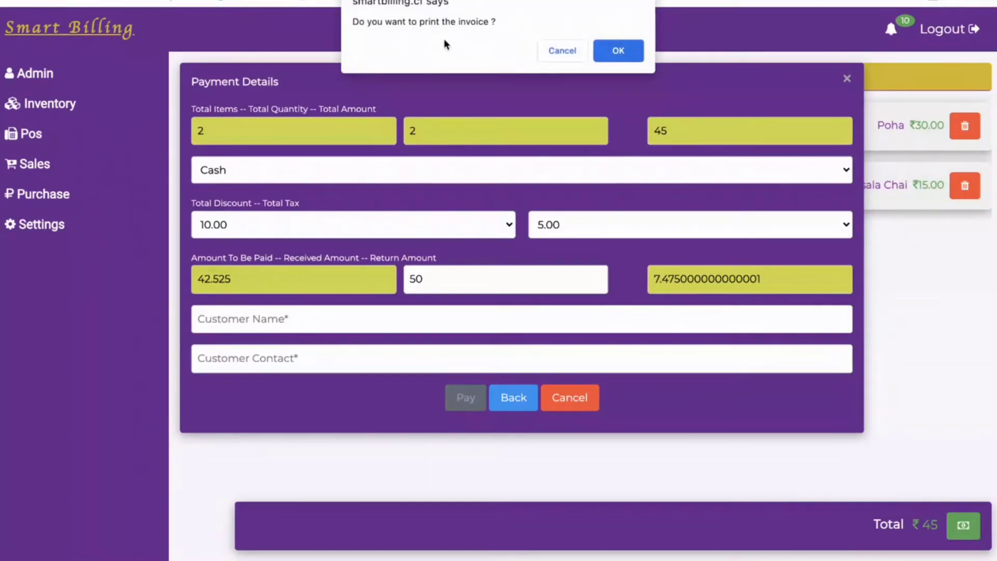
# Accept printing the invoice, view it, and return to the empty POS screen.
pyautogui.click(611, 51)
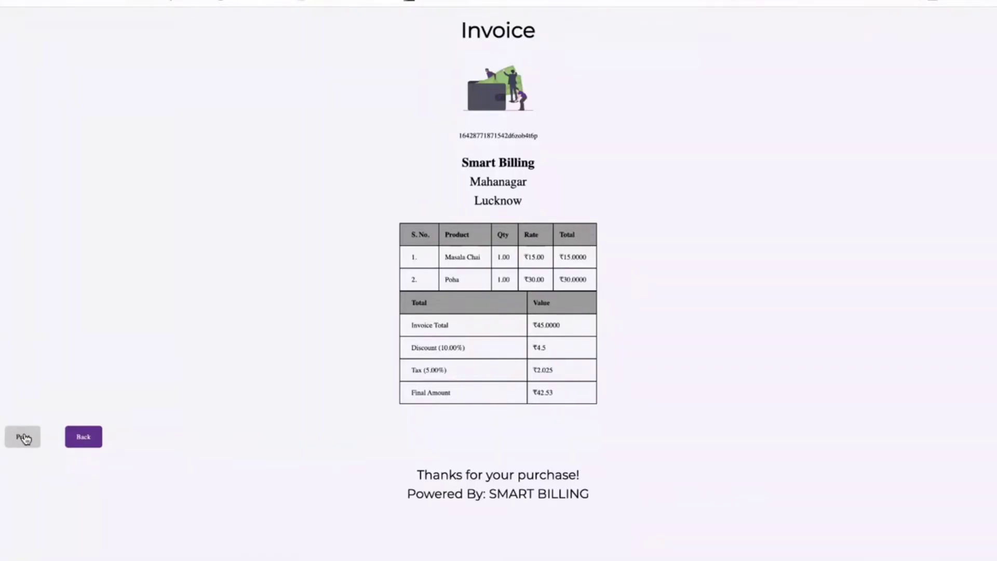
pyautogui.click(74, 445)
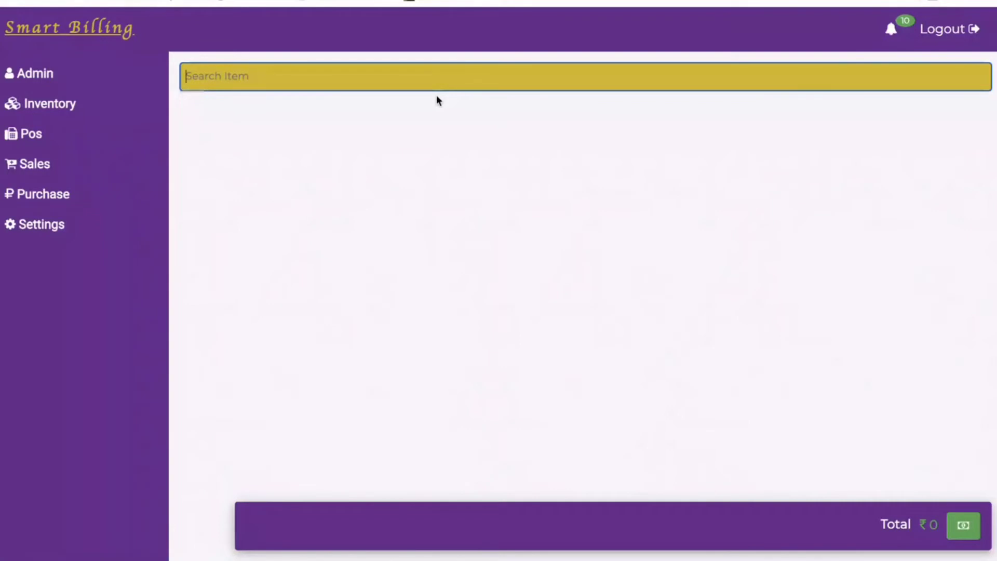
# Search the item list and add Kukure and Cold Drink to a new bill.
pyautogui.write('1')
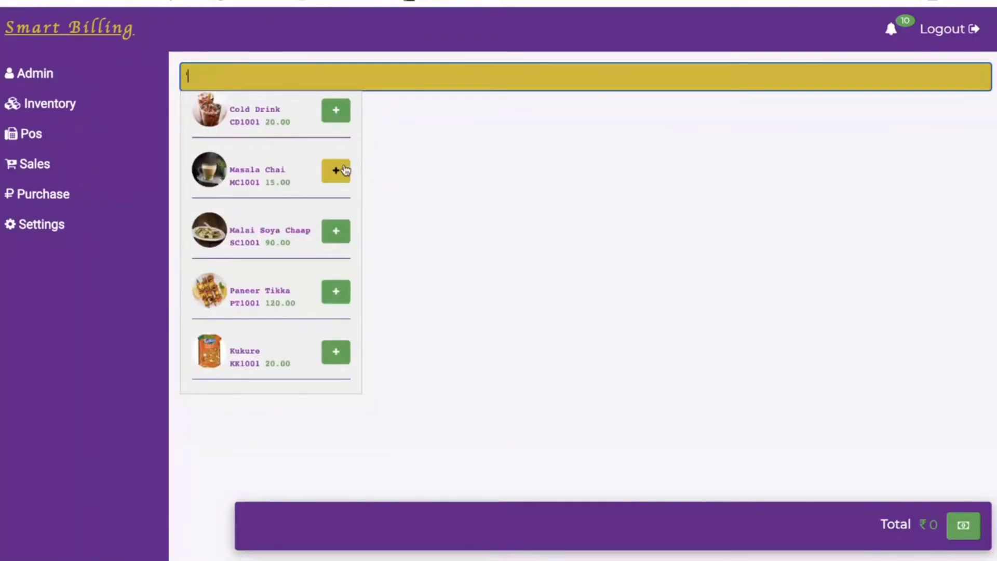
pyautogui.click(335, 352)
pyautogui.click(332, 79)
pyautogui.write('1')
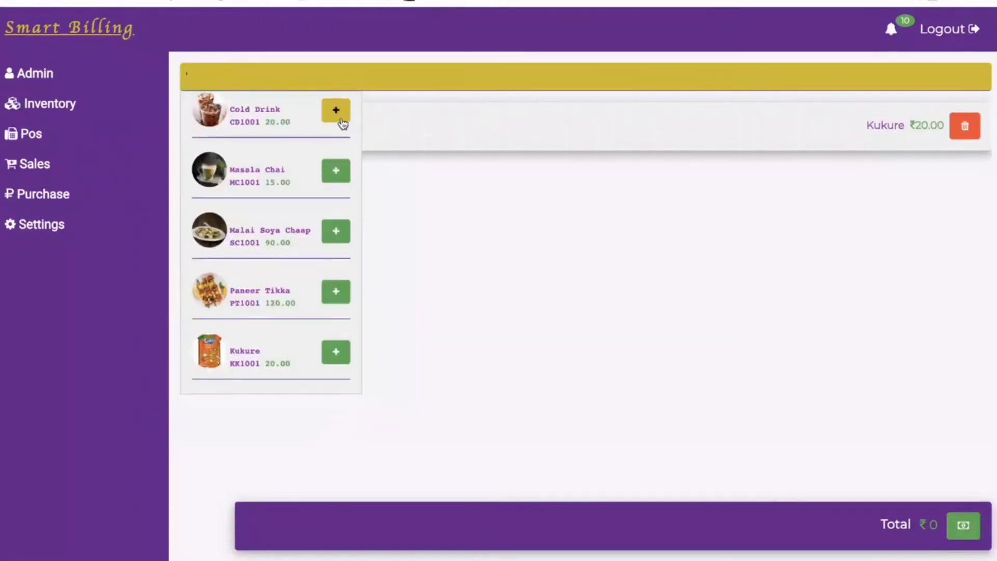
pyautogui.click(339, 120)
# Set Kukure quantity to 2 and Cold Drink to 4, then proceed to payment for ₹120.
pyautogui.click(198, 127)
pyautogui.write('2')
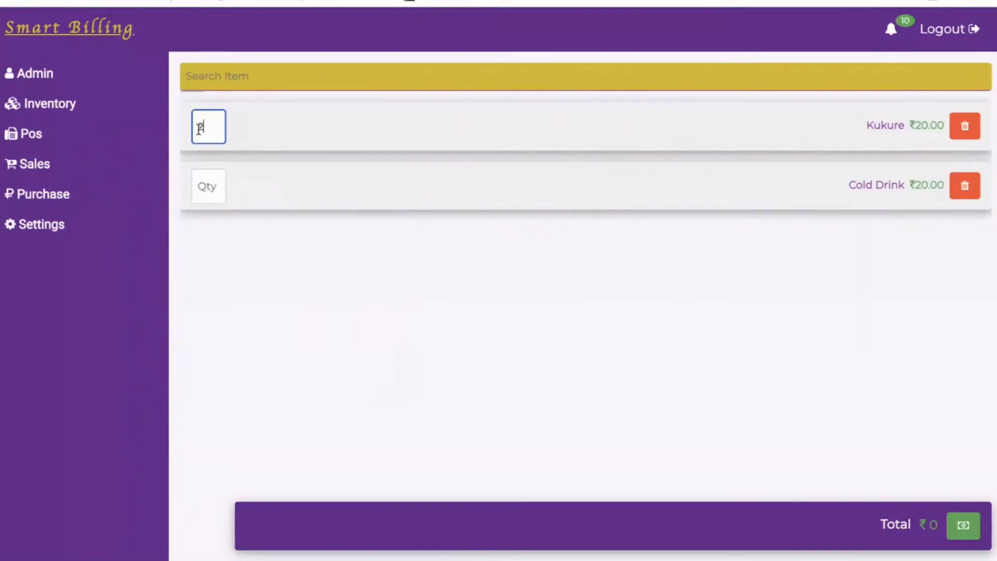
pyautogui.click(215, 194)
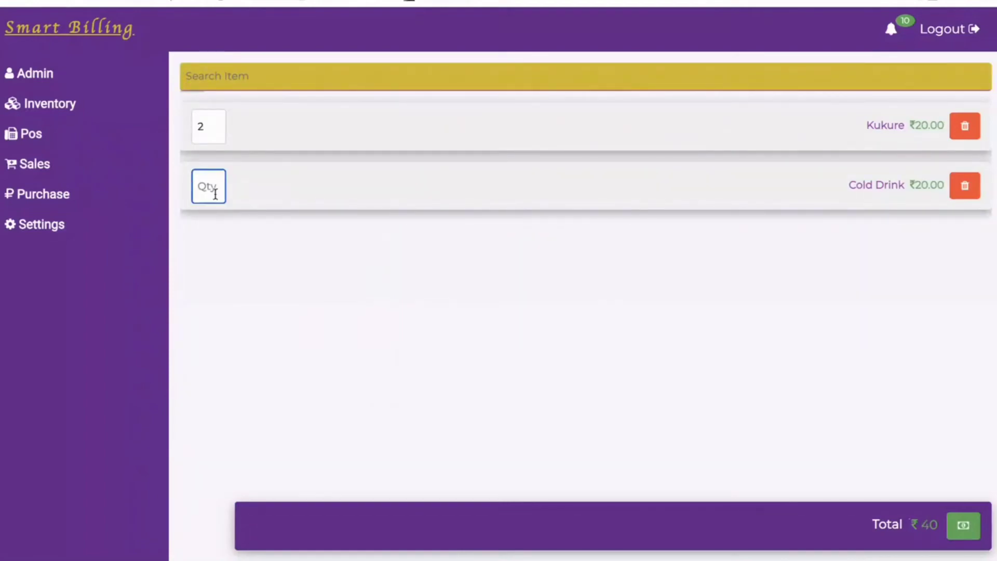
pyautogui.write('4')
pyautogui.click(962, 529)
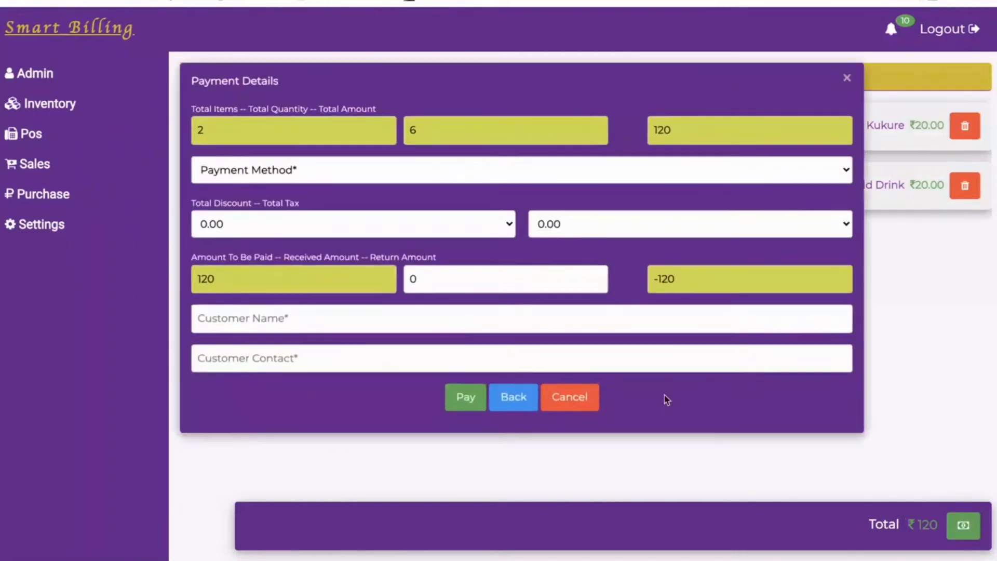
# Choose Credit as payment method and enter the customer's name and contact number.
pyautogui.click(515, 179)
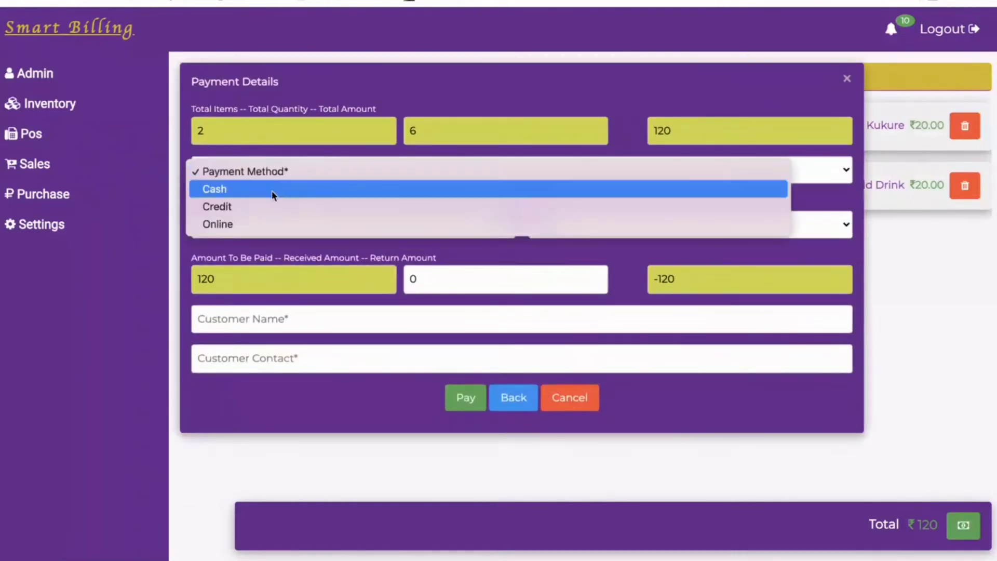
pyautogui.click(267, 208)
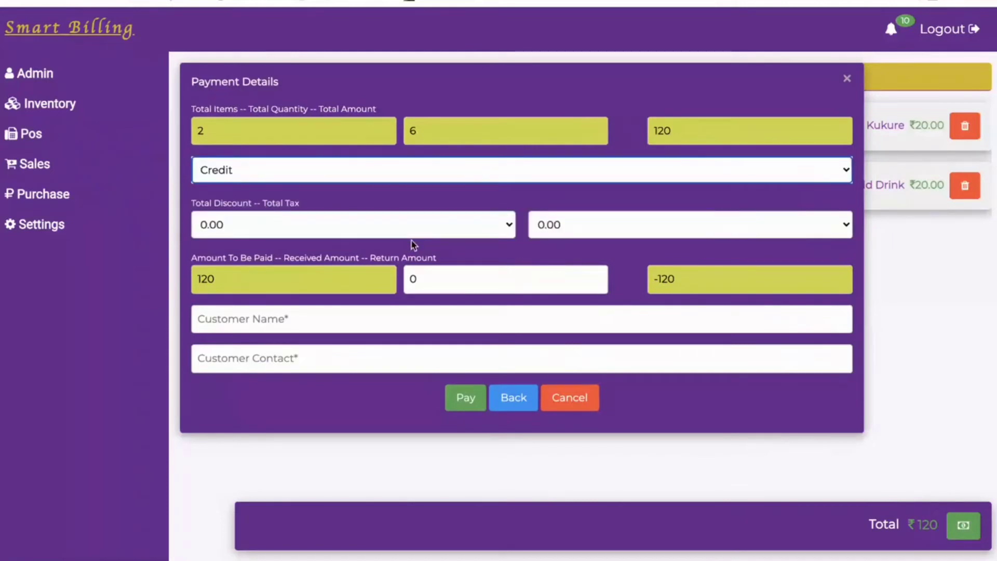
pyautogui.click(424, 283)
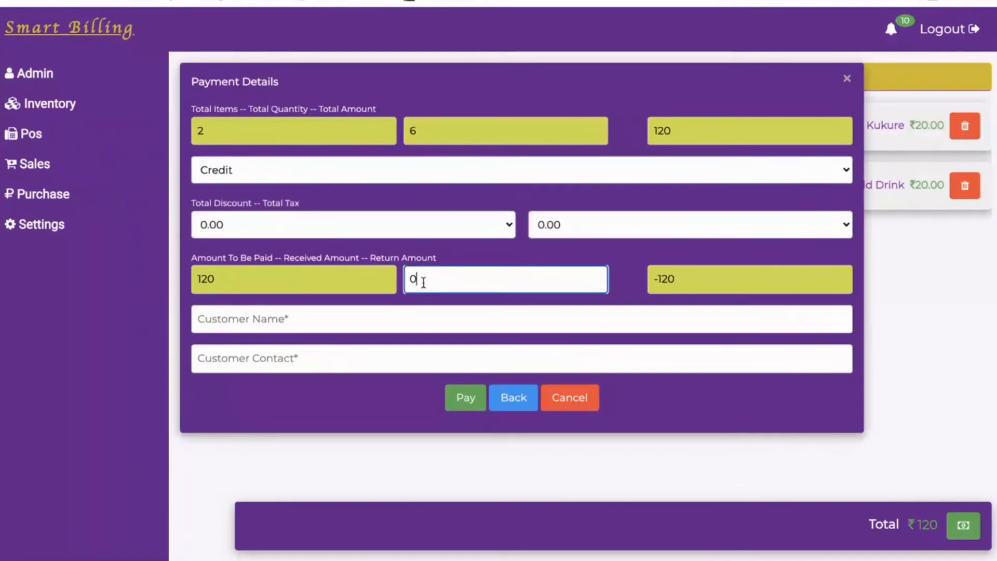
pyautogui.click(270, 324)
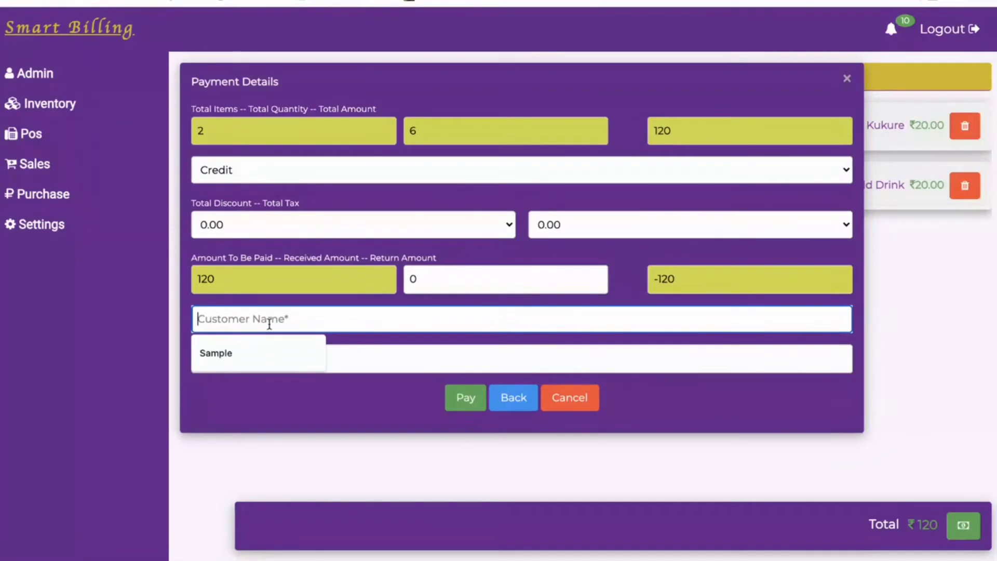
pyautogui.write('Samm')
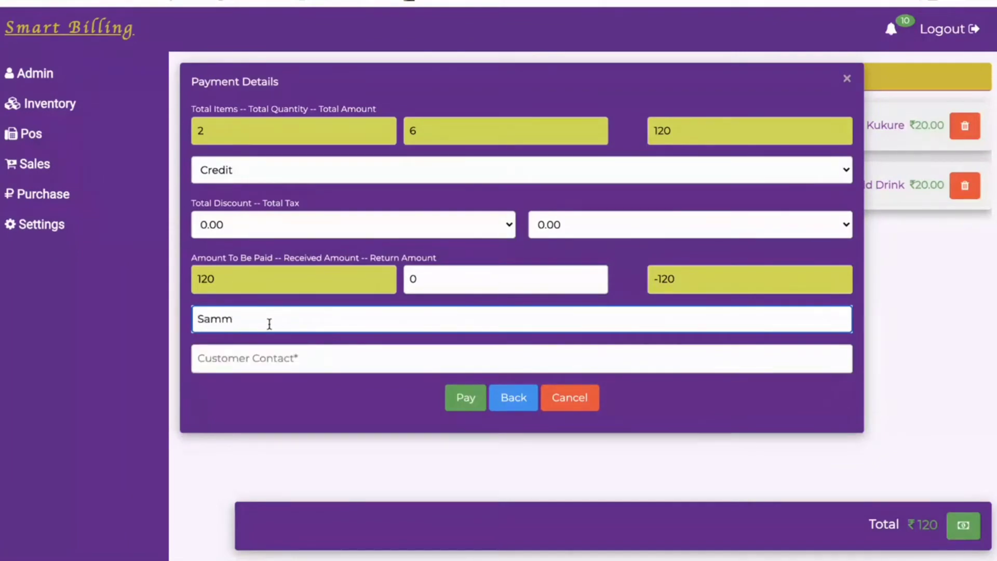
pyautogui.write('y')
pyautogui.click(269, 357)
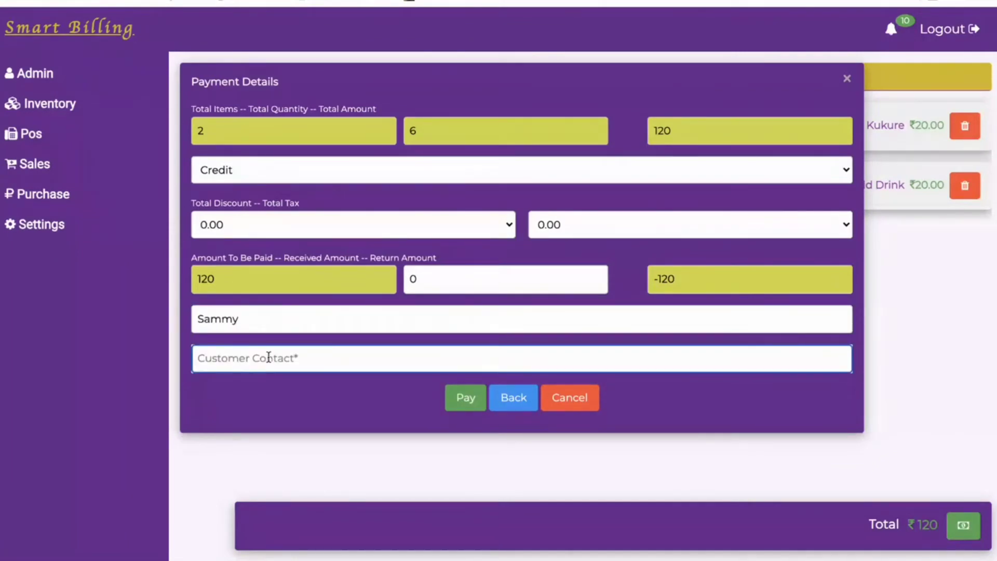
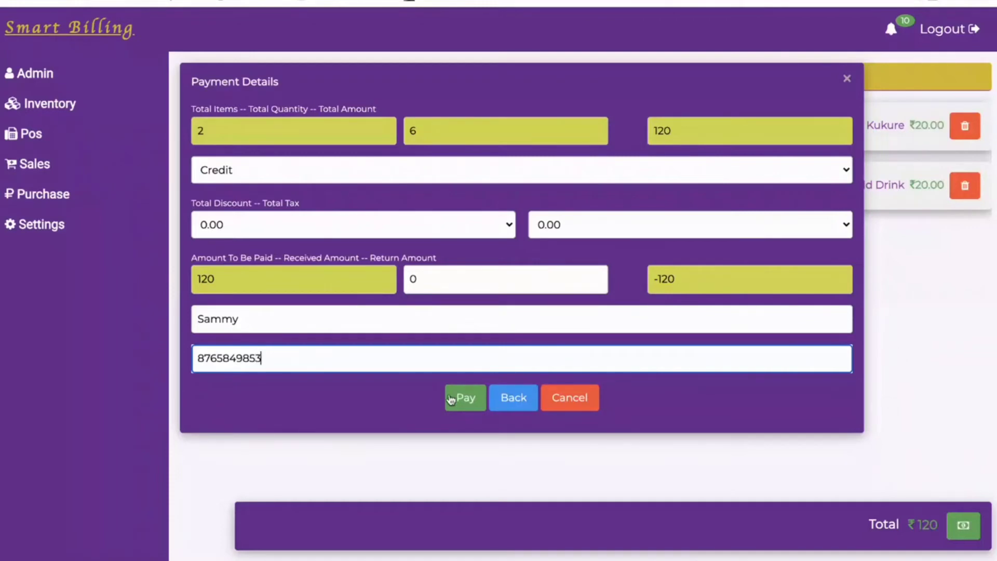
# Complete the ₹120 credit sale and print its invoice.
pyautogui.click(466, 403)
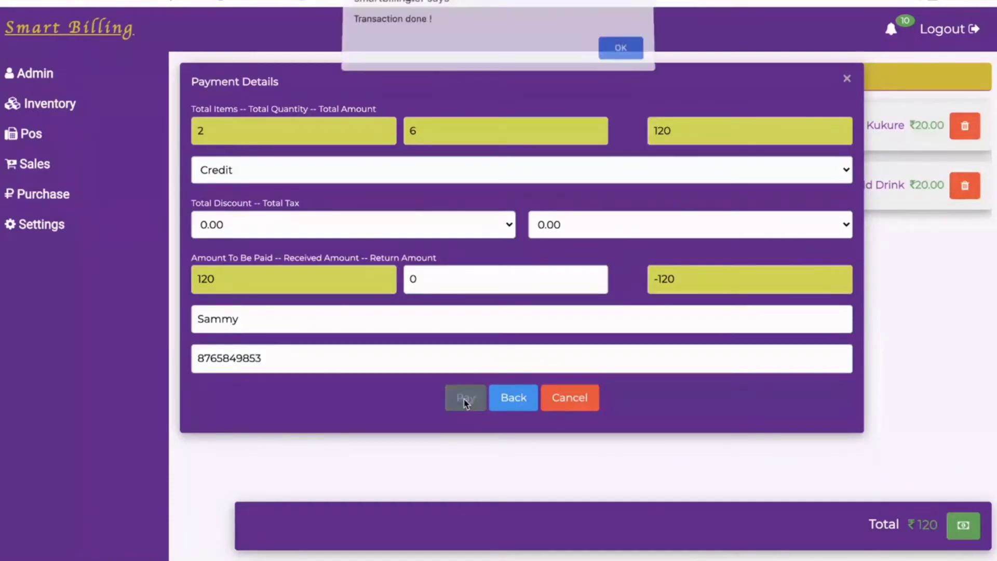
pyautogui.click(628, 46)
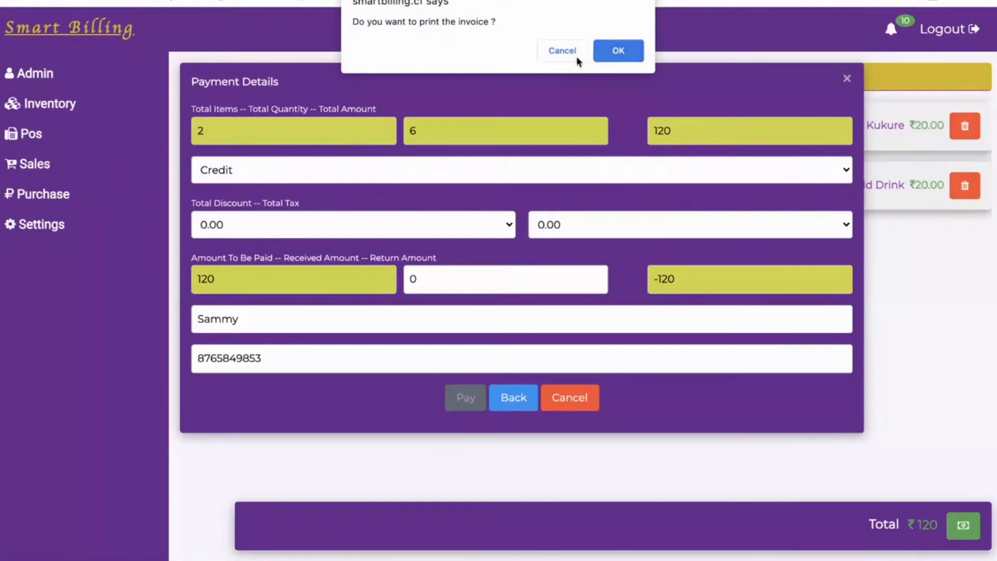
pyautogui.click(614, 54)
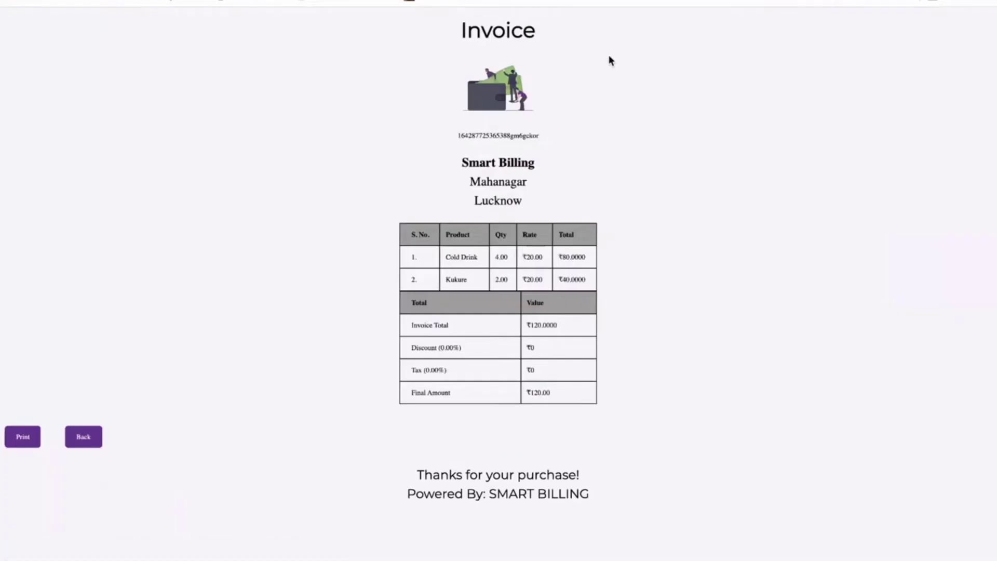
# Go to Pos Credit customers and open the new customer's ₹120 transaction history.
pyautogui.click(85, 441)
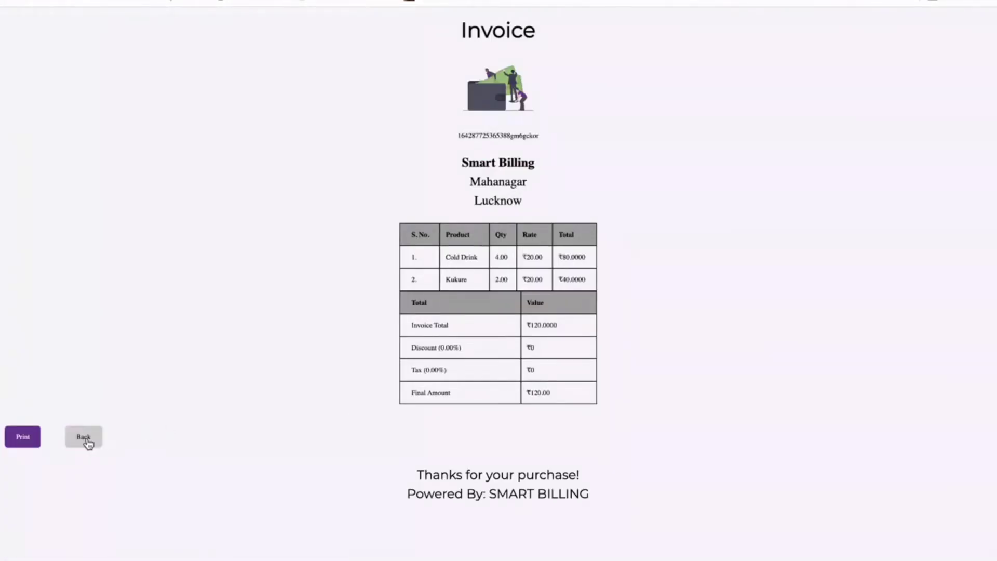
pyautogui.click(108, 139)
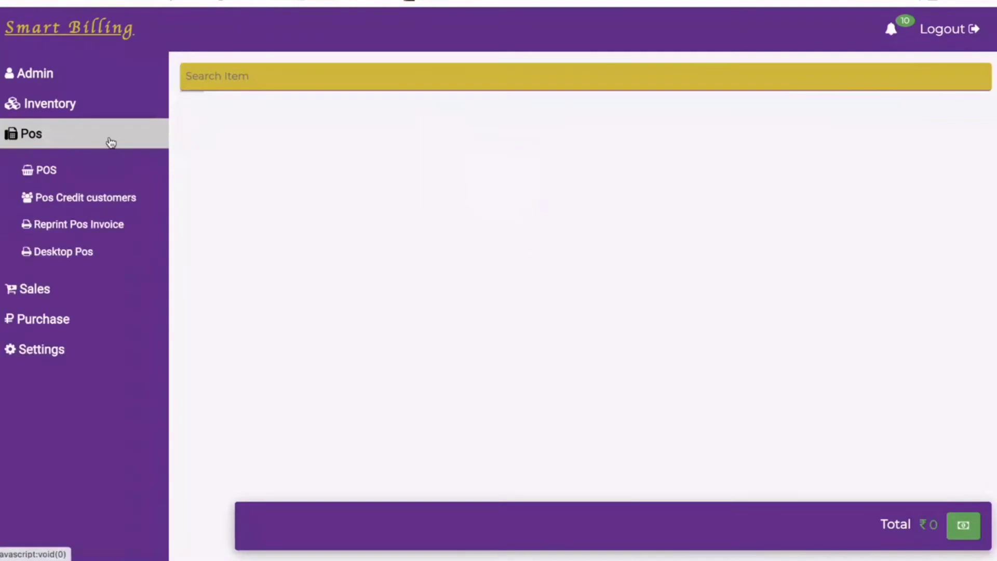
pyautogui.click(111, 201)
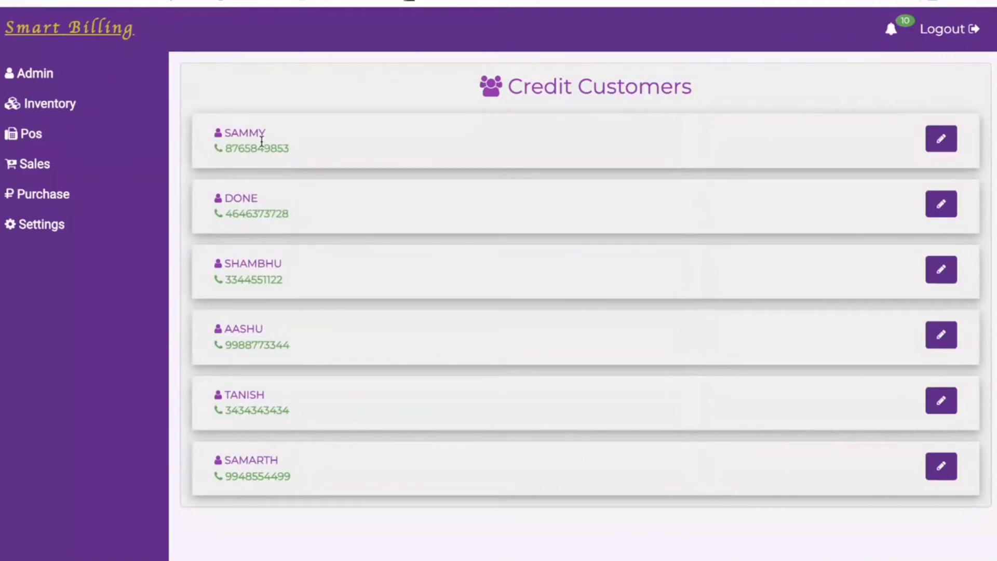
pyautogui.click(941, 141)
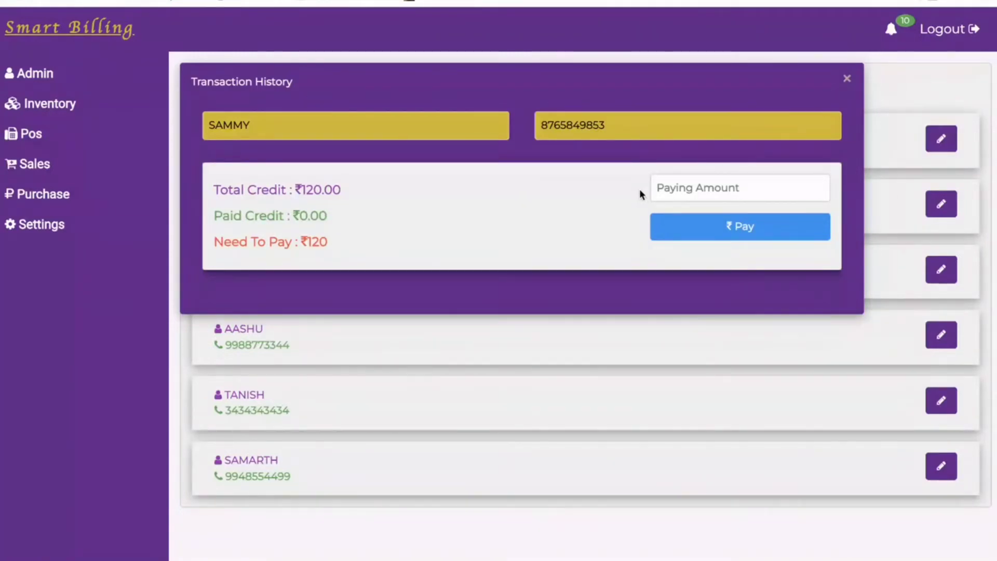
# Record a 40 payment against the customer's ₹120 credit.
pyautogui.click(676, 195)
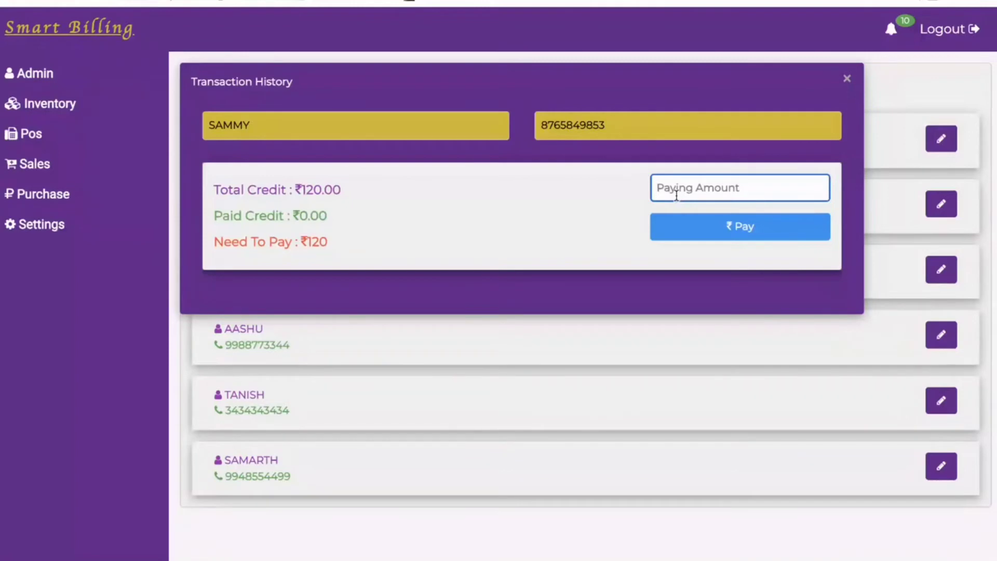
pyautogui.write('40')
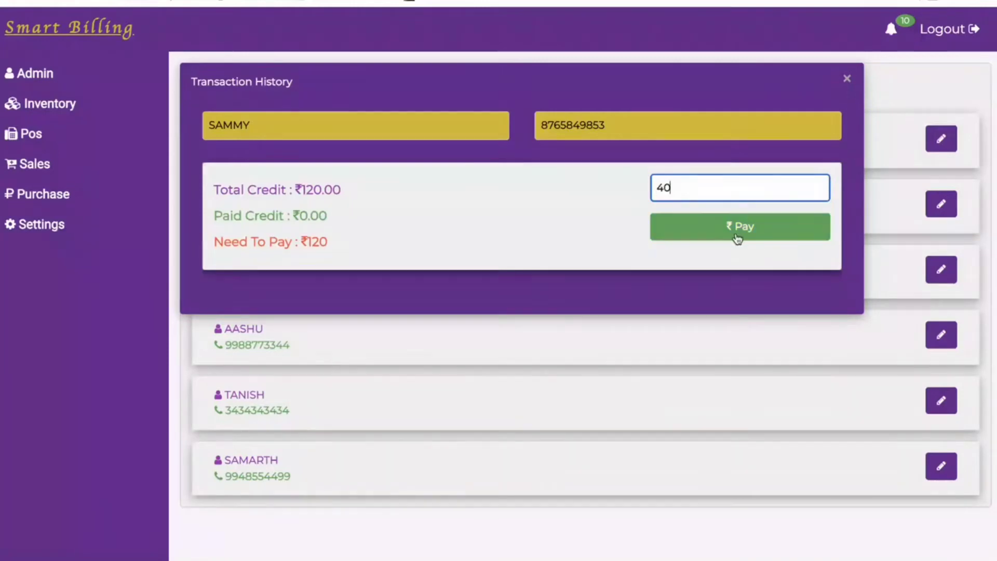
pyautogui.click(738, 238)
pyautogui.click(615, 53)
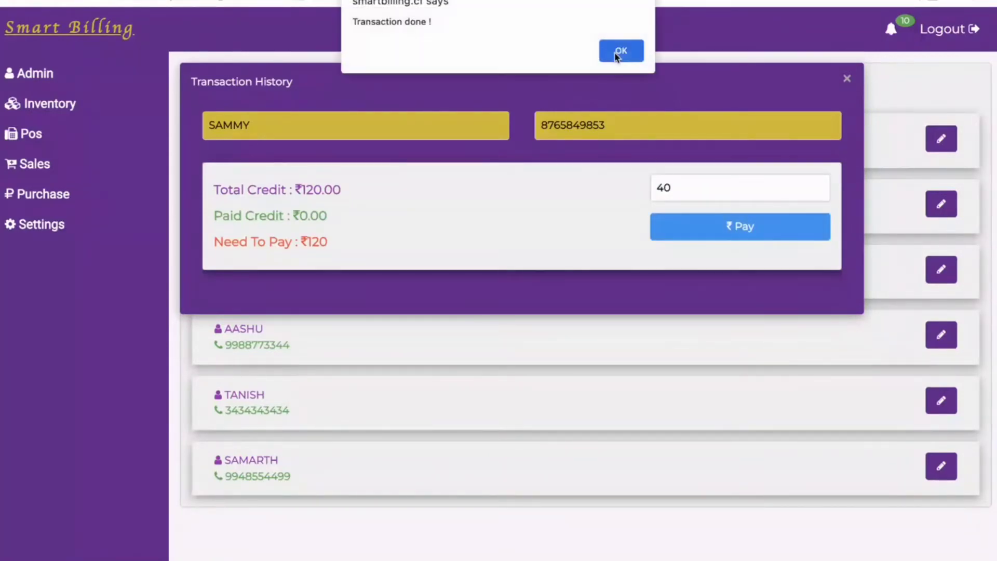
pyautogui.click(616, 54)
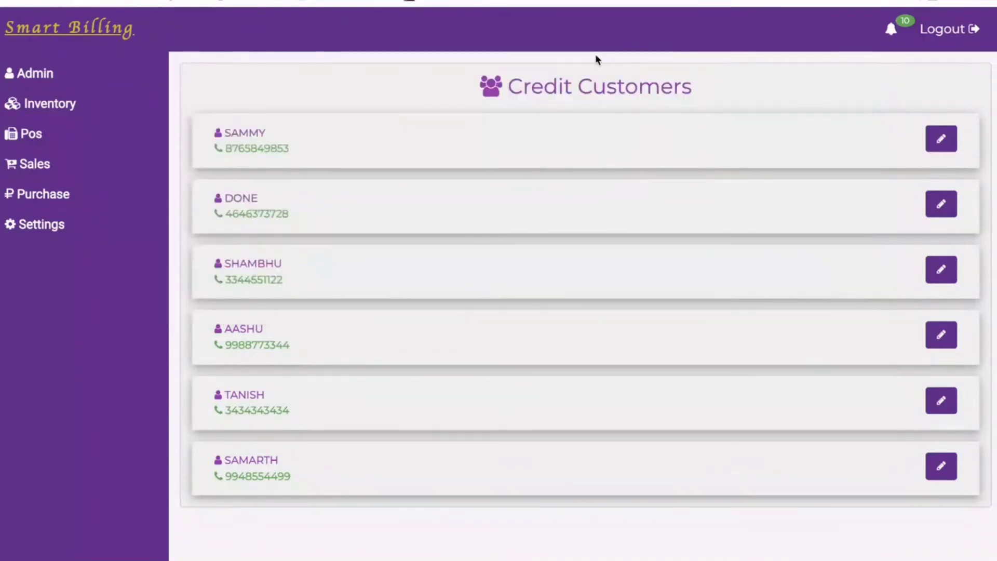
# Review the updated transaction history, close it, and expand the POS section.
pyautogui.click(944, 140)
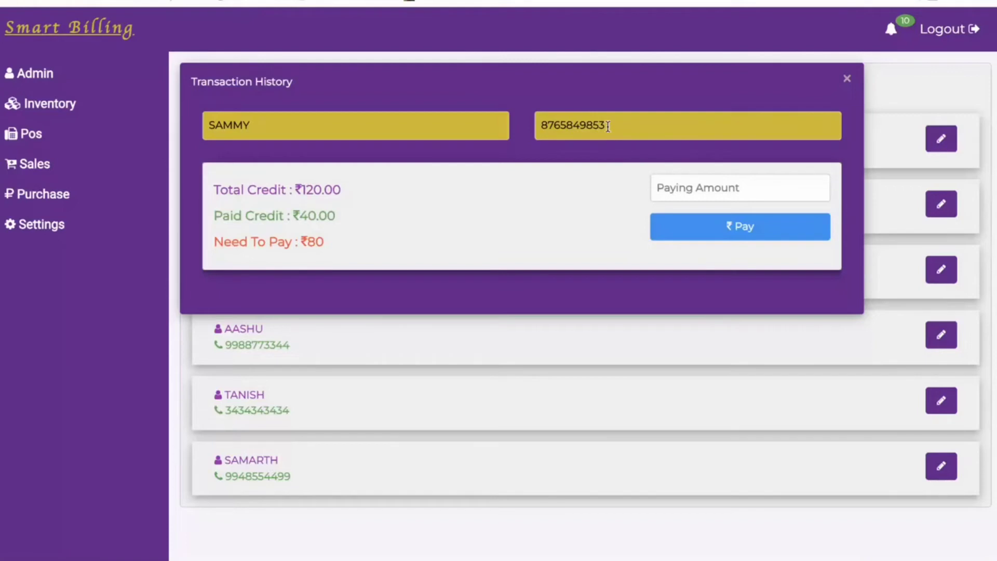
pyautogui.click(846, 79)
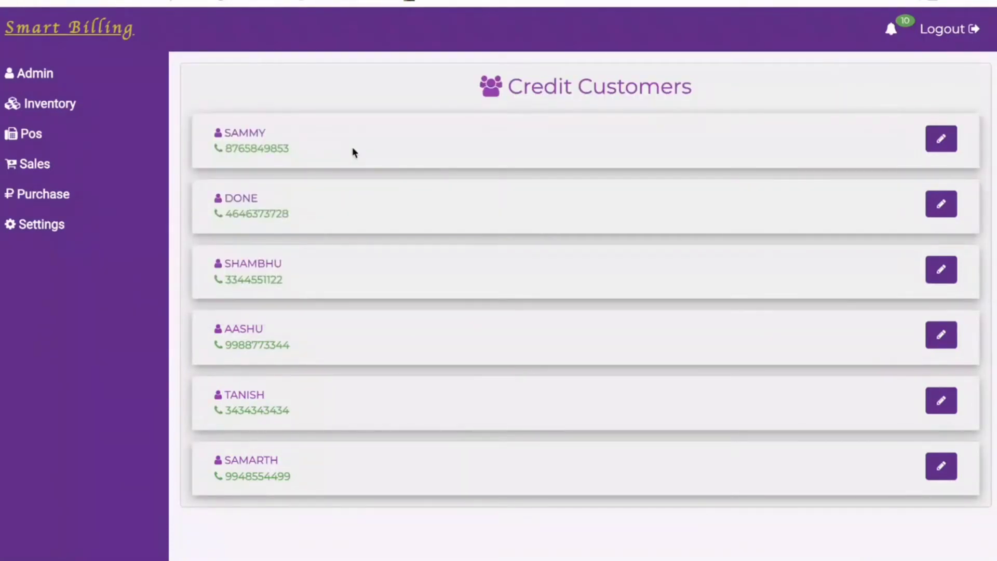
pyautogui.click(25, 136)
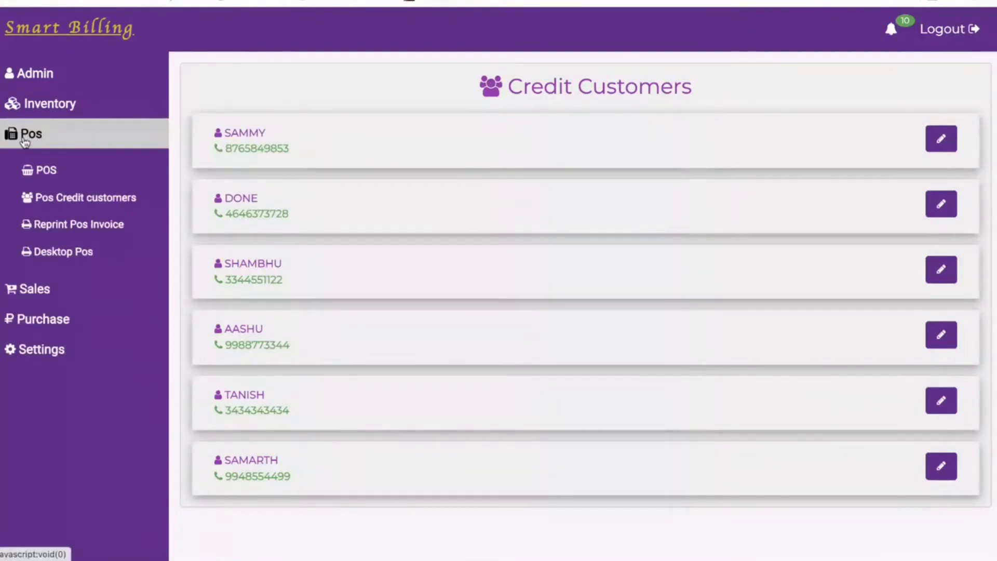
# Search invoice 1624 in Reprint Pos Invoice, reprint the ₹40 Cold Drink invoice, and return to billing.
pyautogui.click(83, 232)
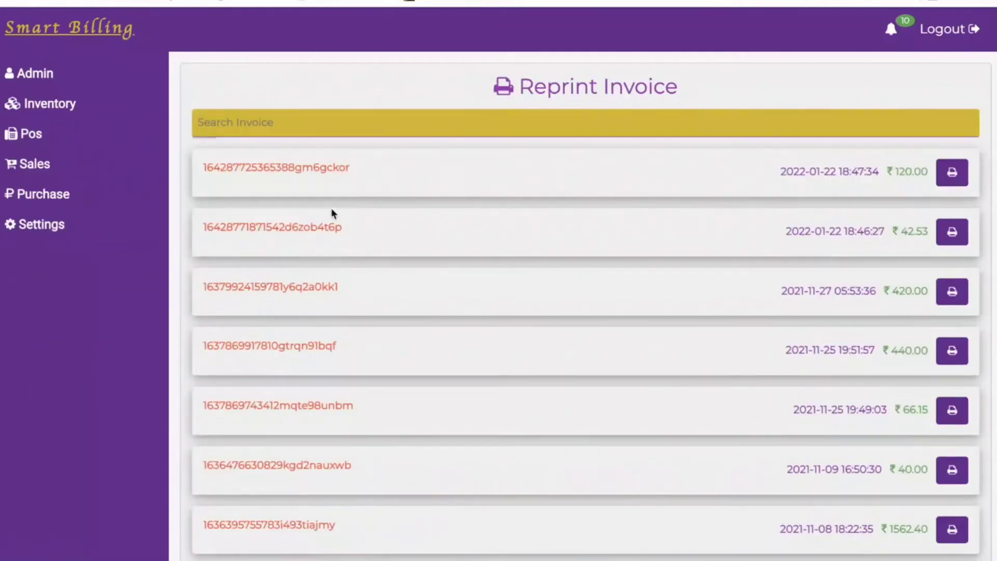
pyautogui.click(373, 123)
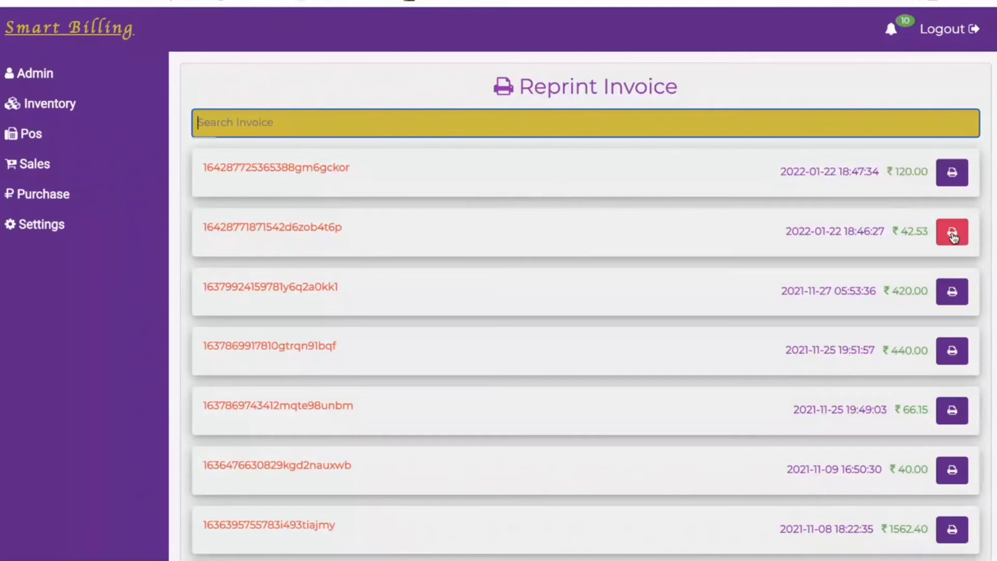
pyautogui.write('16')
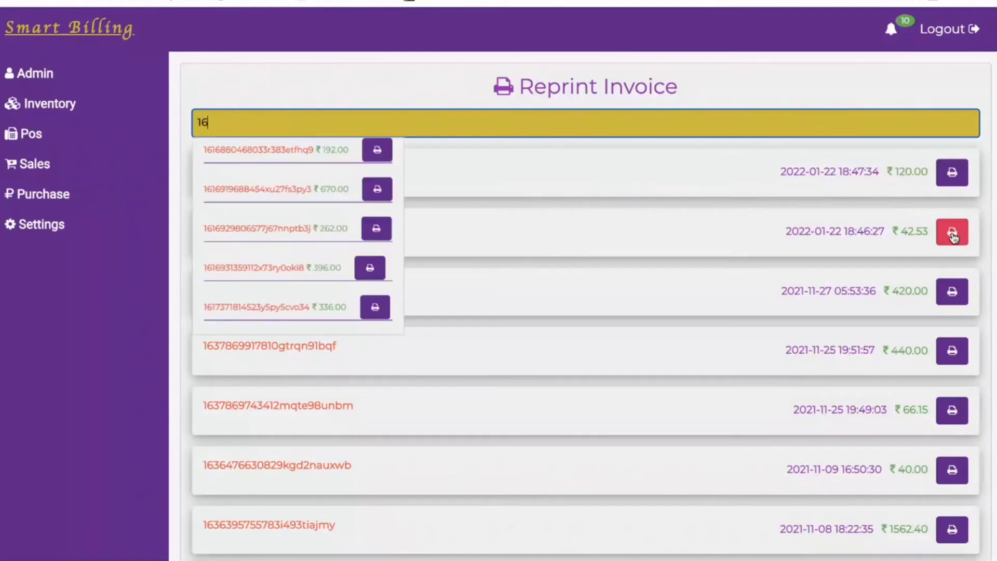
pyautogui.write('24')
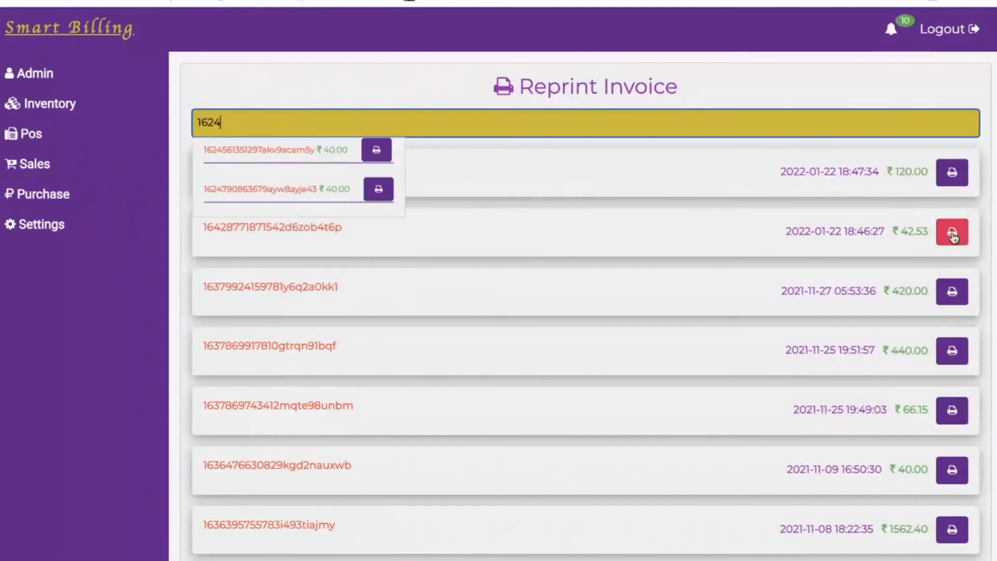
pyautogui.click(377, 150)
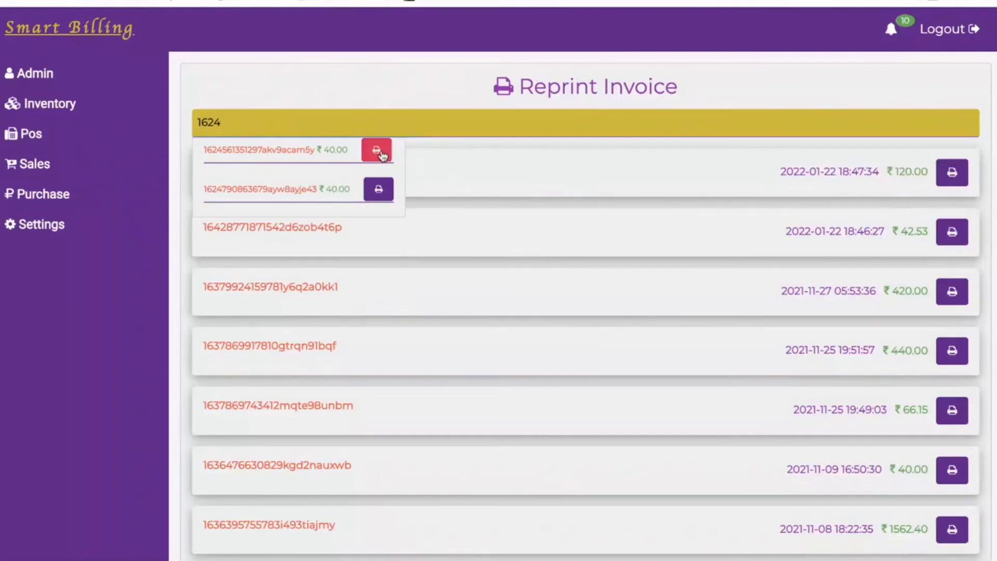
pyautogui.click(630, 52)
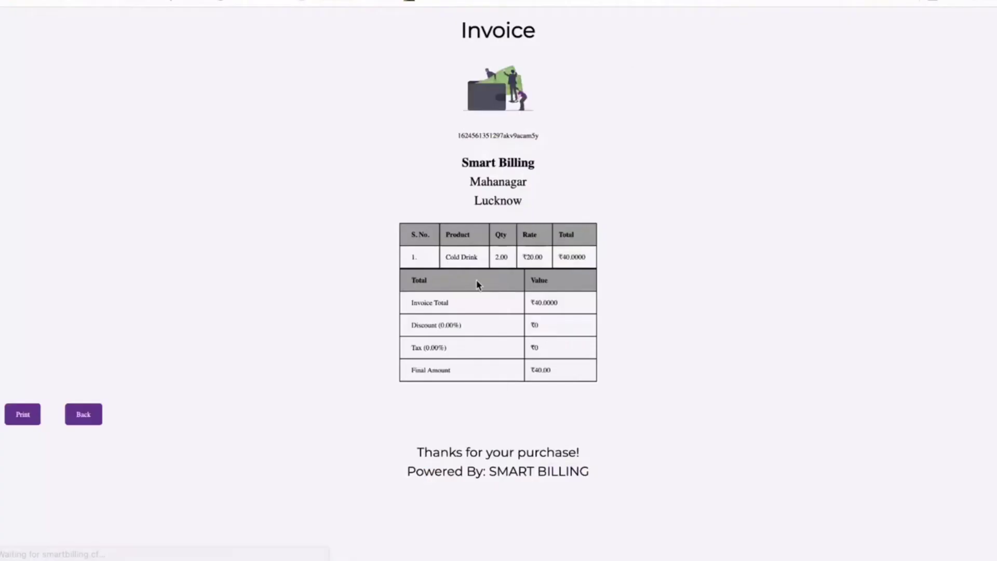
pyautogui.click(82, 419)
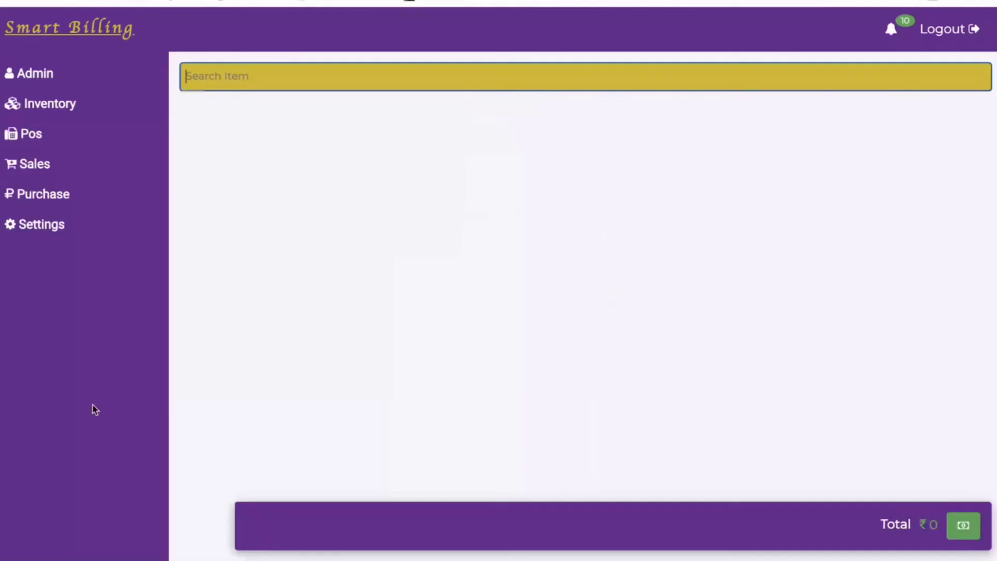
# Open Desktop Pos and browse the item categories, returning to Beverage items.
pyautogui.click(50, 136)
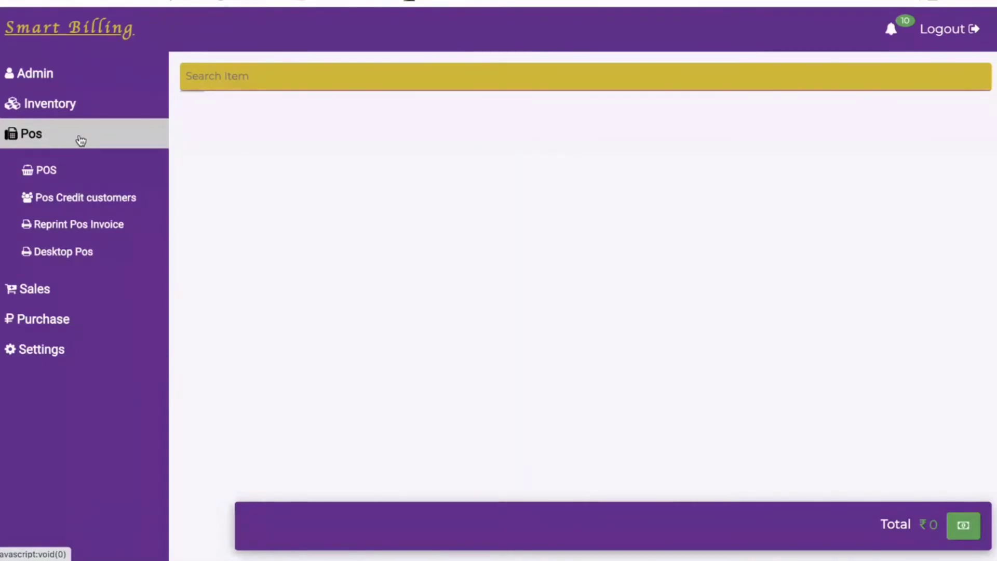
pyautogui.click(73, 253)
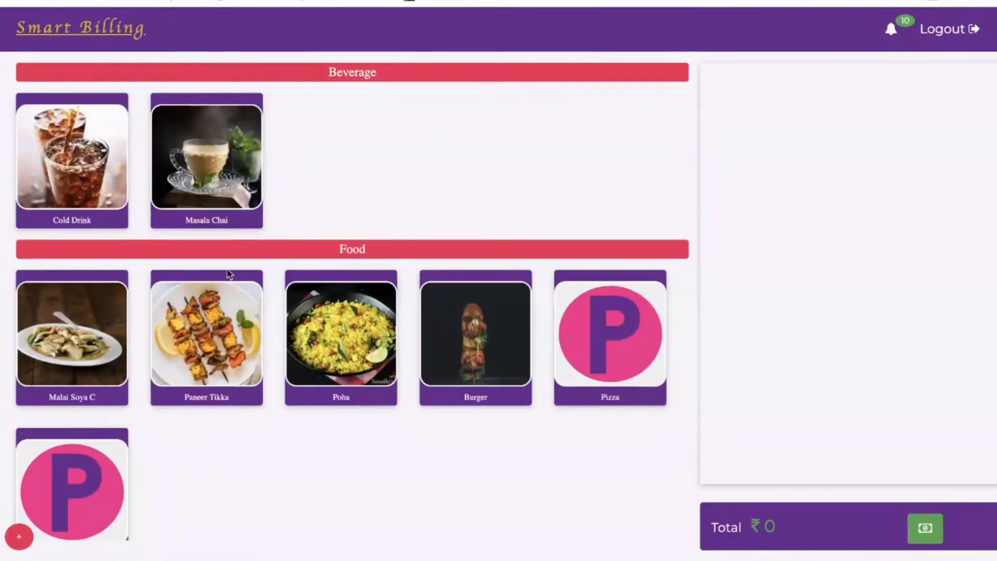
pyautogui.moveTo(16, 545)
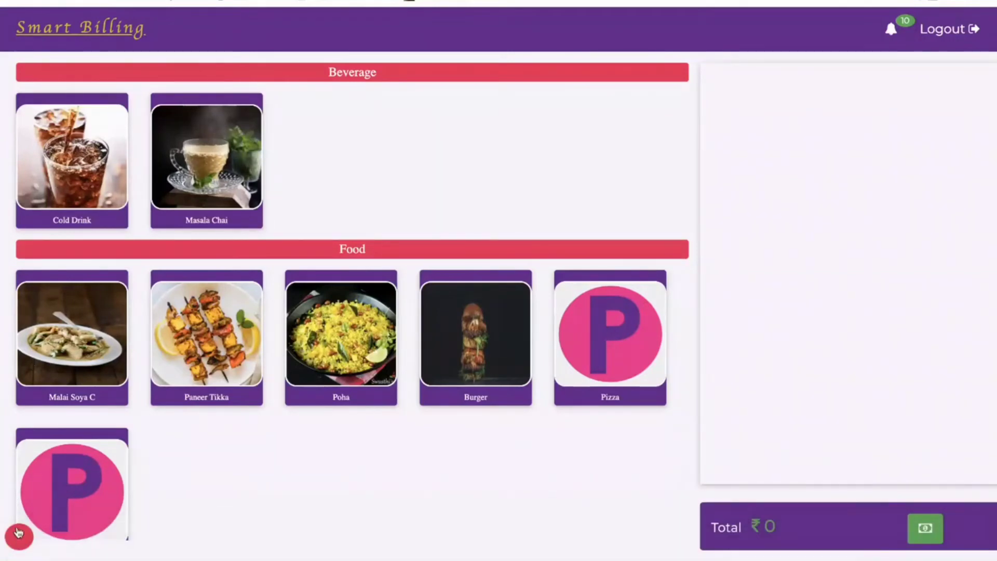
pyautogui.click(19, 536)
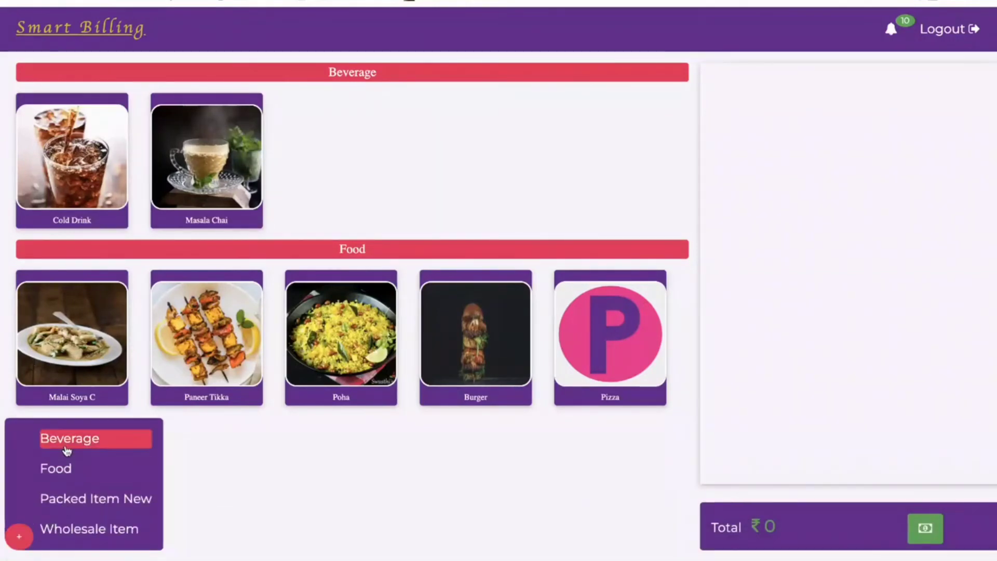
pyautogui.click(72, 507)
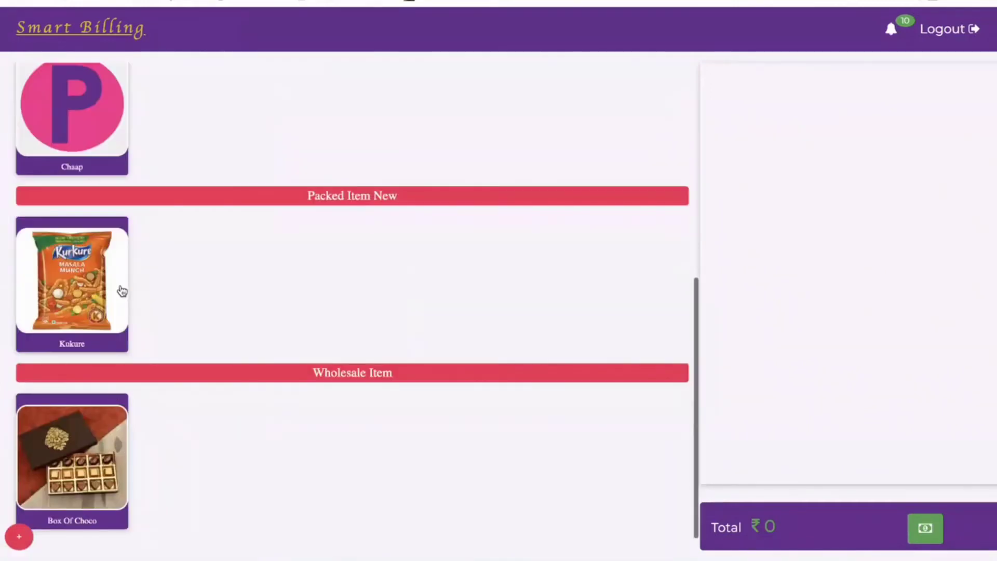
pyautogui.click(18, 535)
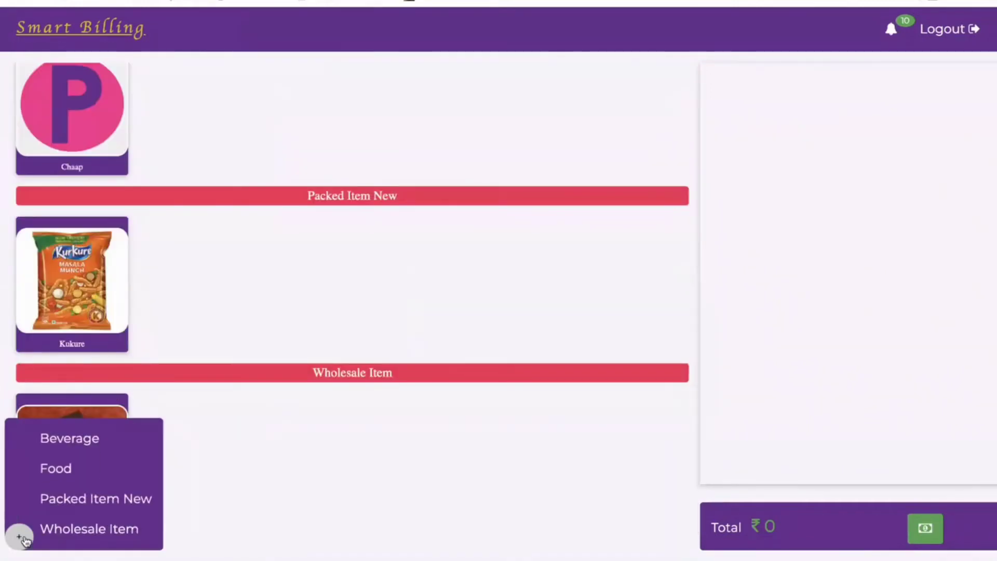
pyautogui.click(58, 442)
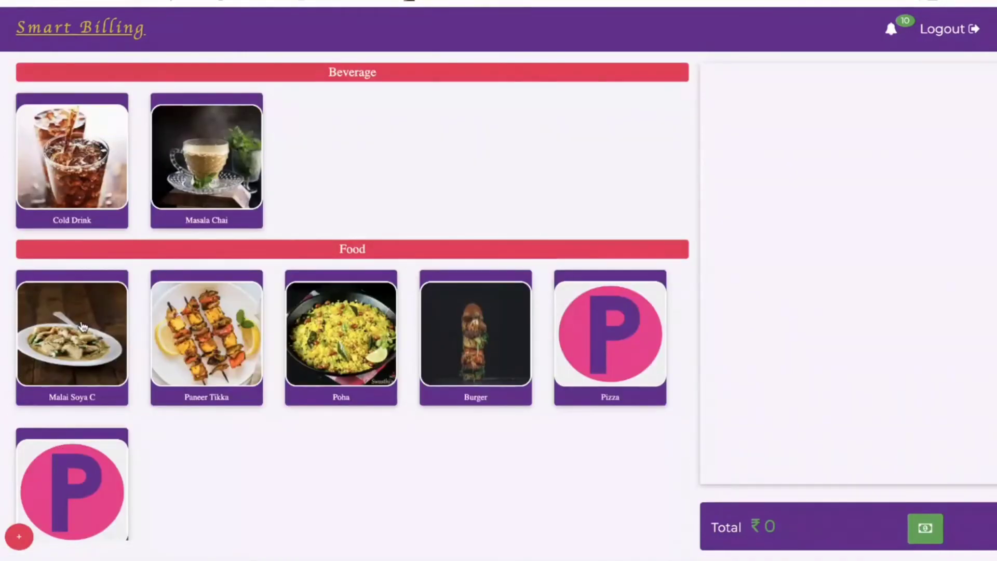
# Order 2 Cold Drink, 2 Paneer Tikka and 1 Burger, then proceed to payment for ₹330.
pyautogui.click(67, 164)
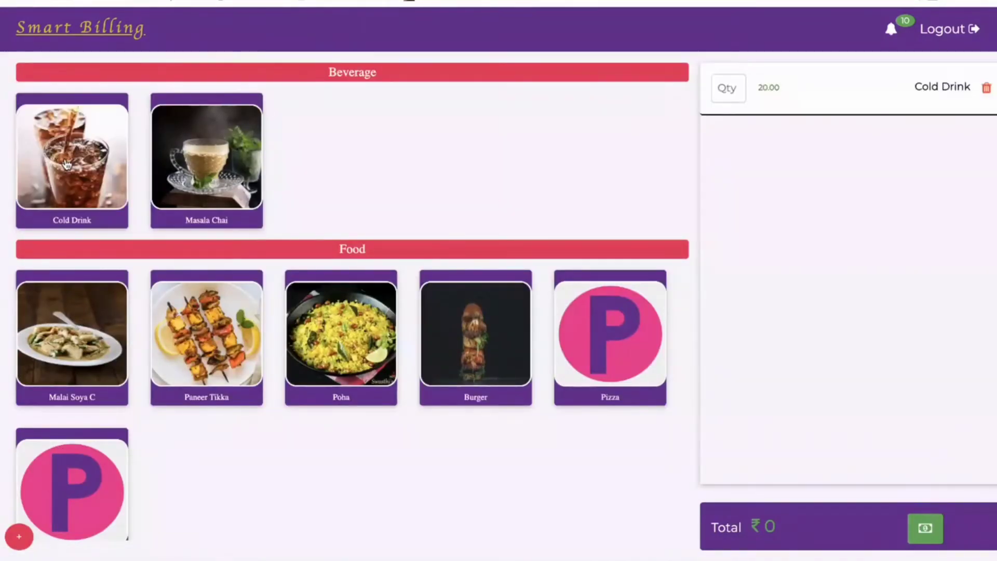
pyautogui.click(221, 351)
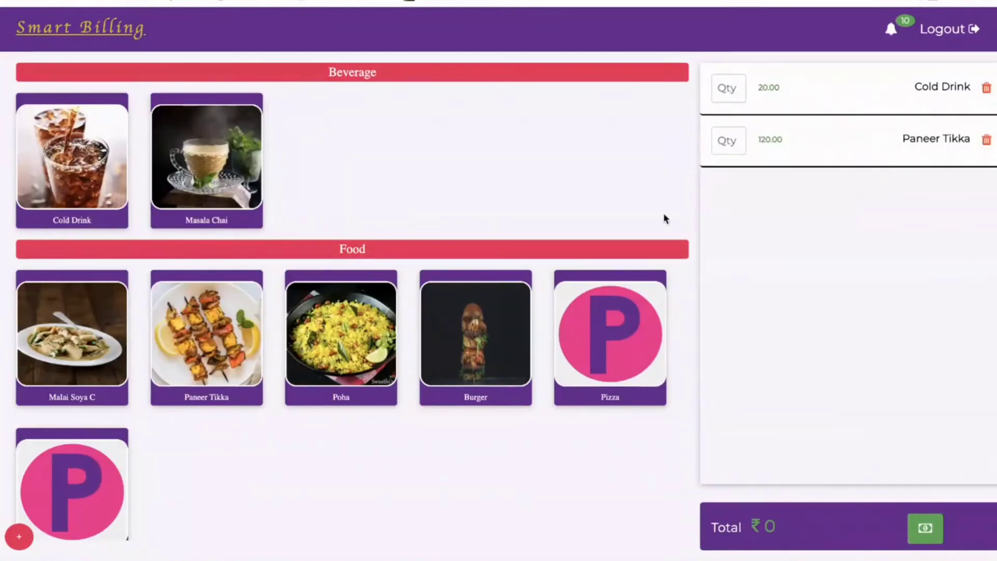
pyautogui.click(466, 329)
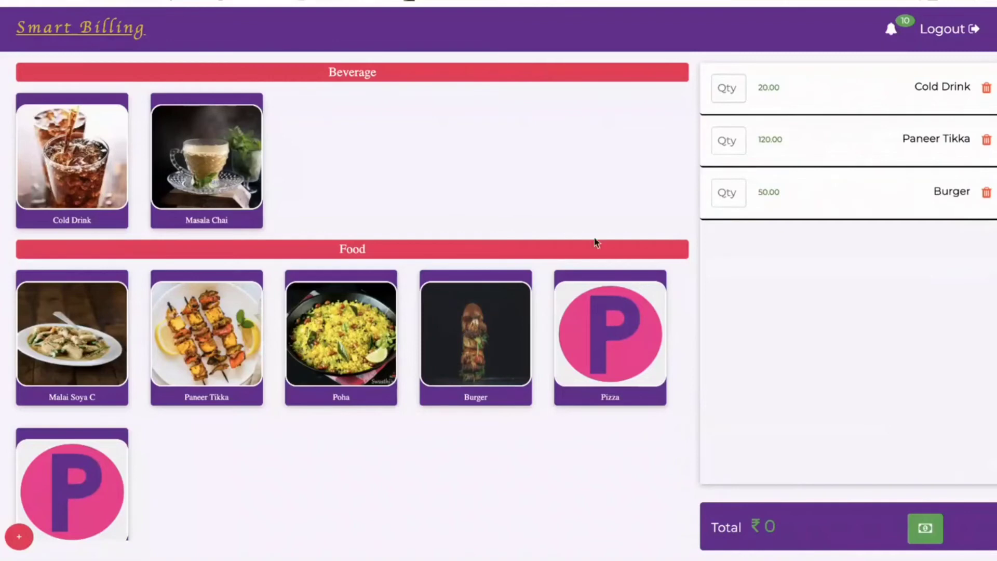
pyautogui.click(727, 91)
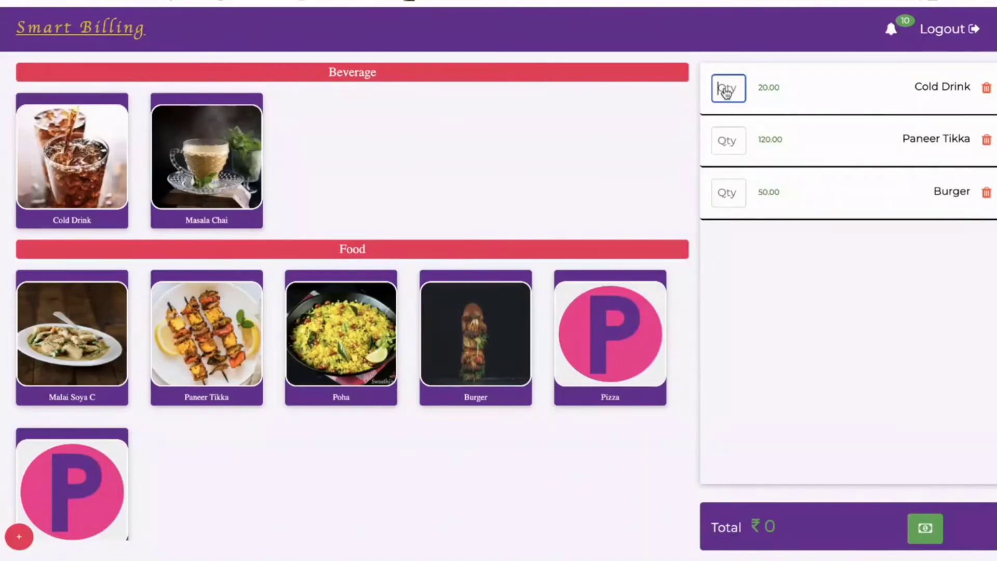
pyautogui.write('2')
pyautogui.click(727, 142)
pyautogui.write('2')
pyautogui.click(724, 197)
pyautogui.write('1')
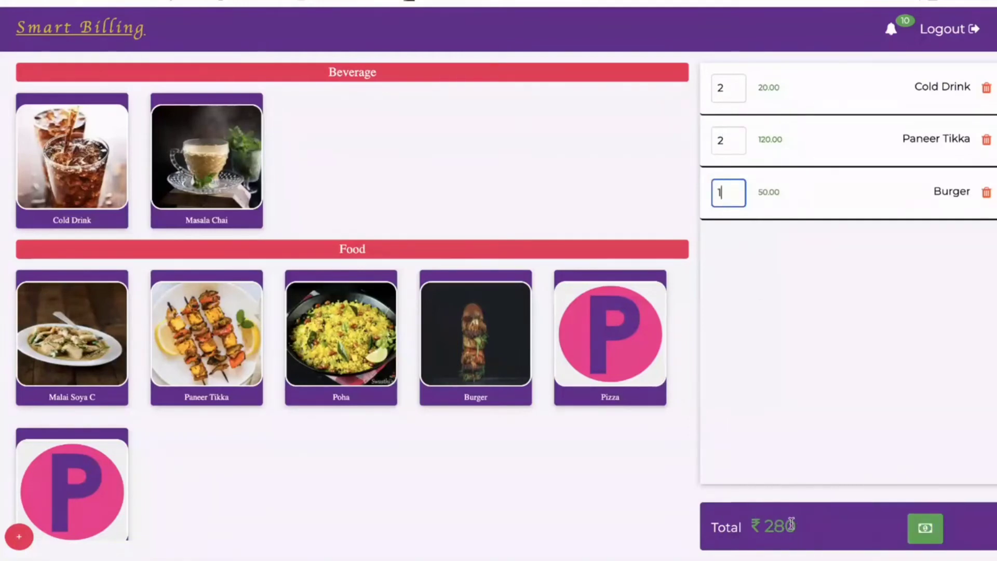
pyautogui.click(909, 528)
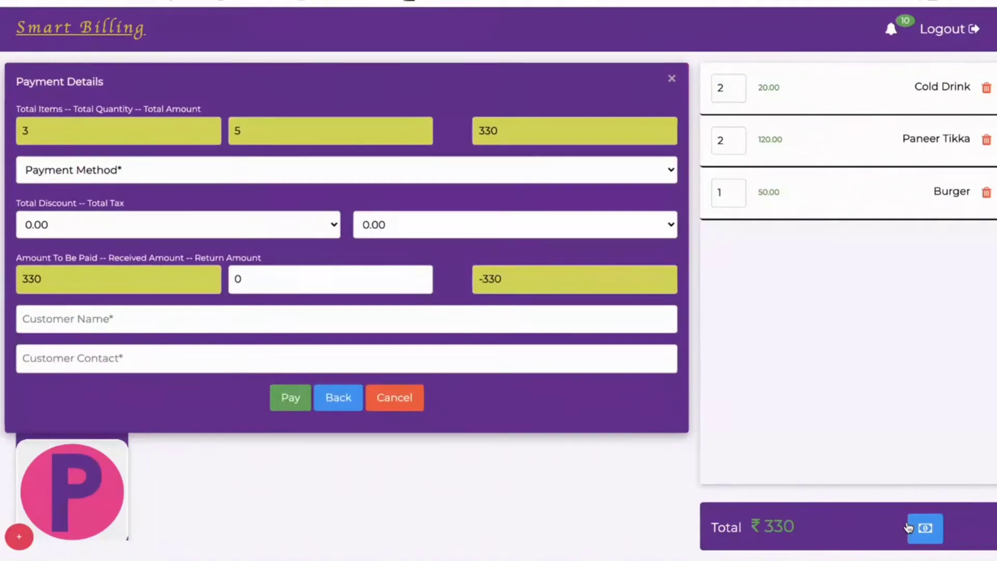
# Pay the ₹330 order in Cash with 500 received.
pyautogui.click(357, 179)
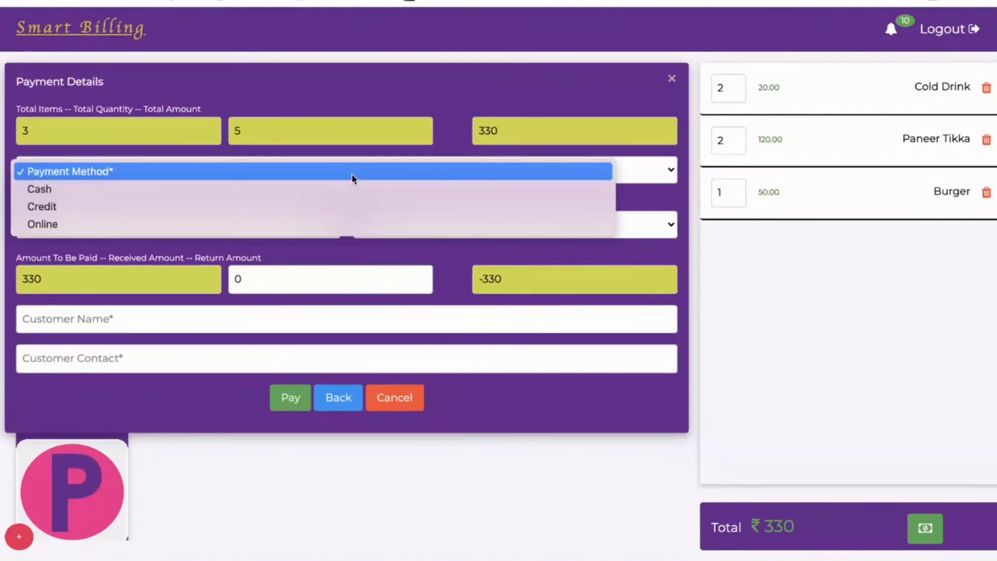
pyautogui.click(204, 192)
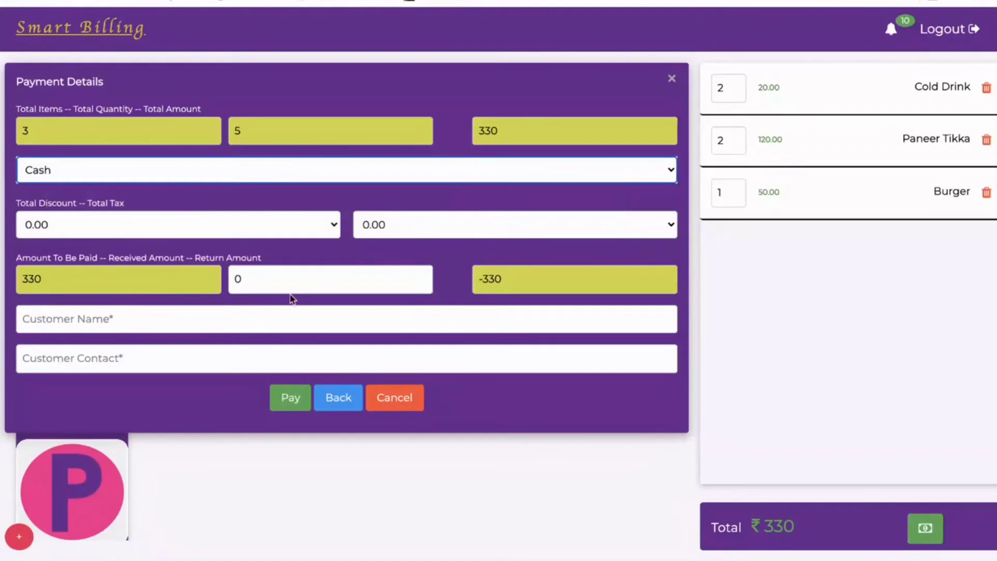
pyautogui.click(268, 285)
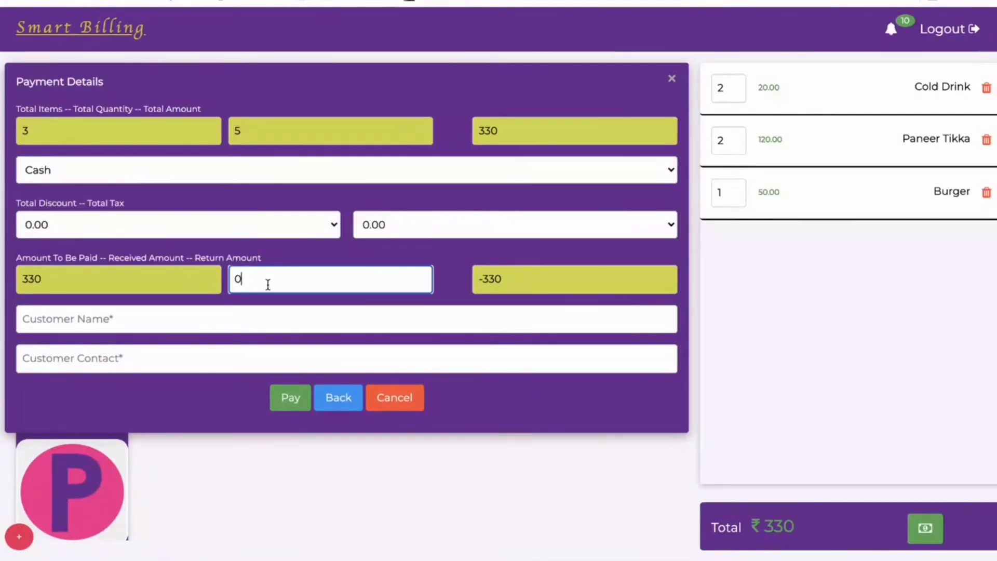
pyautogui.press('BackSpace')
pyautogui.write('500')
pyautogui.click(291, 399)
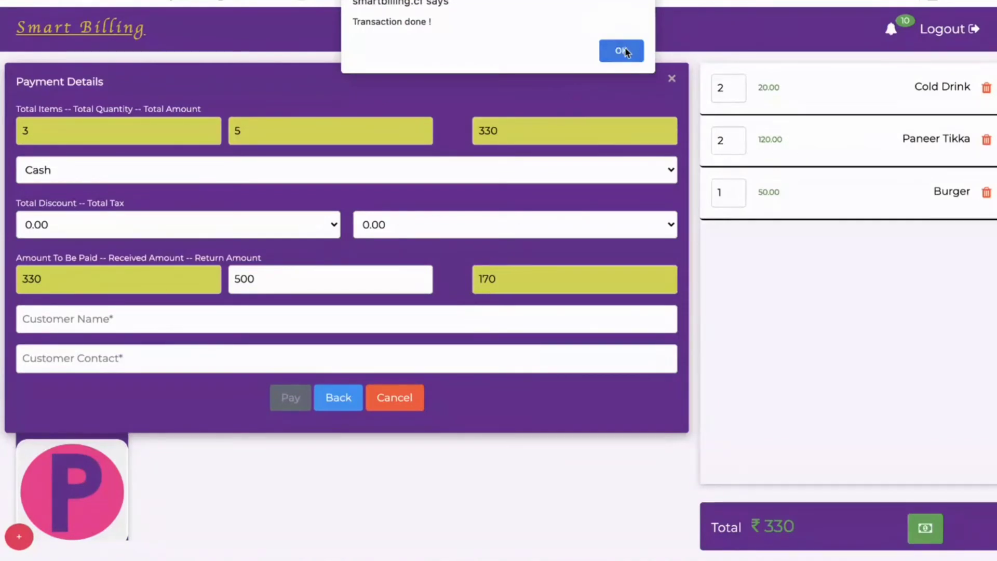
# Confirm the transaction, print the invoice, and return to the billing screen.
pyautogui.click(624, 51)
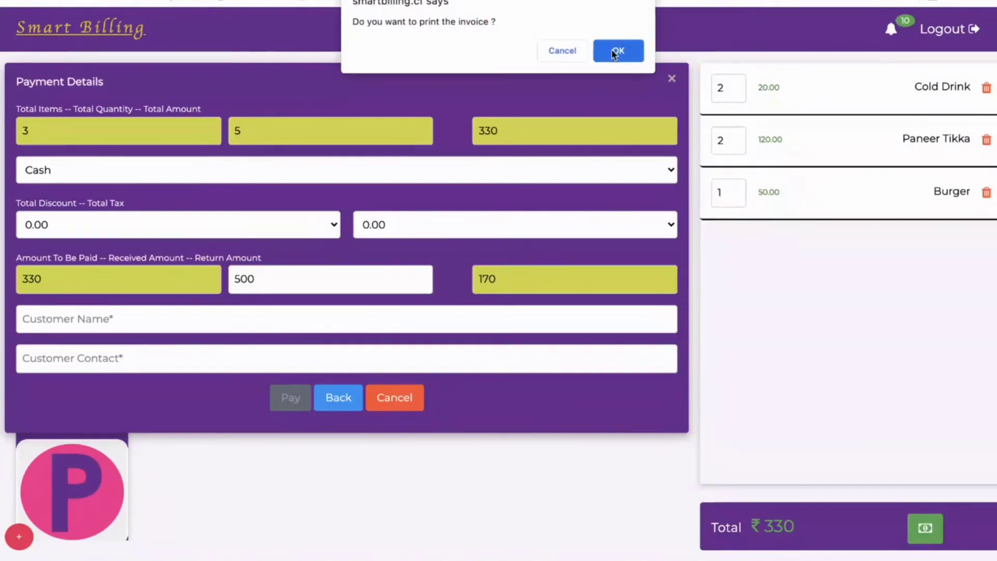
pyautogui.click(623, 53)
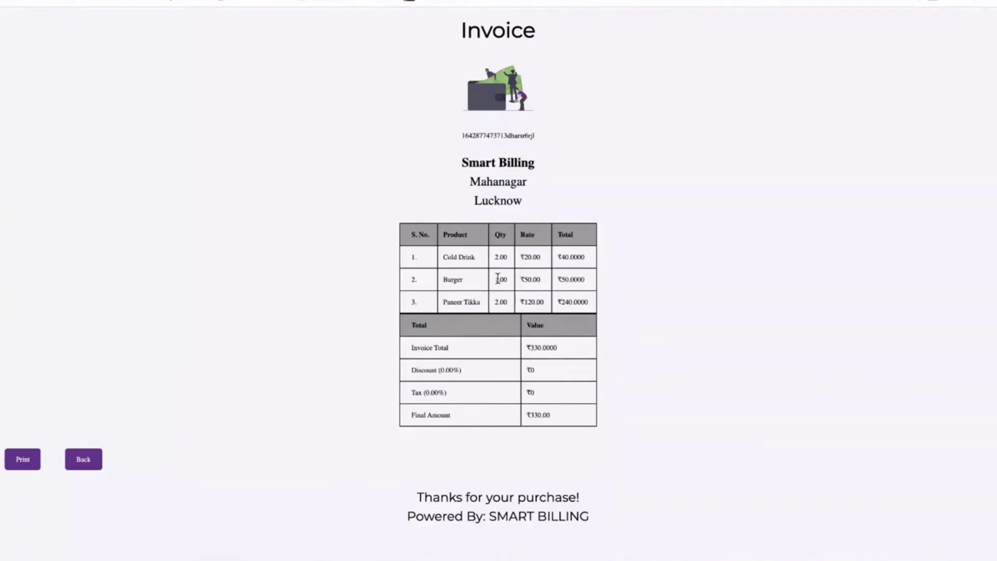
pyautogui.click(90, 462)
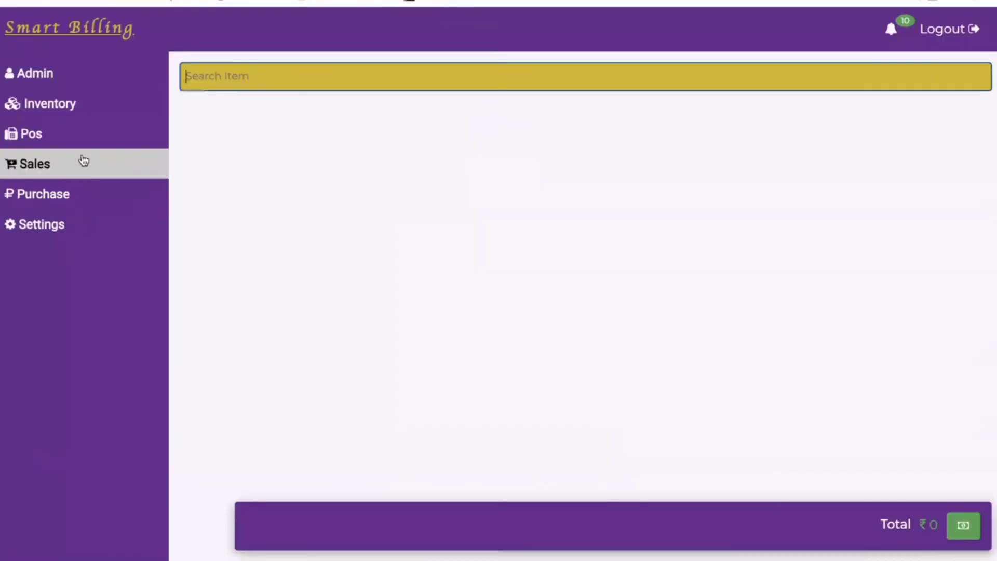
# Browse the Desktop Pos item grid, then return to the Dashboard with sales charts.
pyautogui.click(82, 145)
pyautogui.click(85, 251)
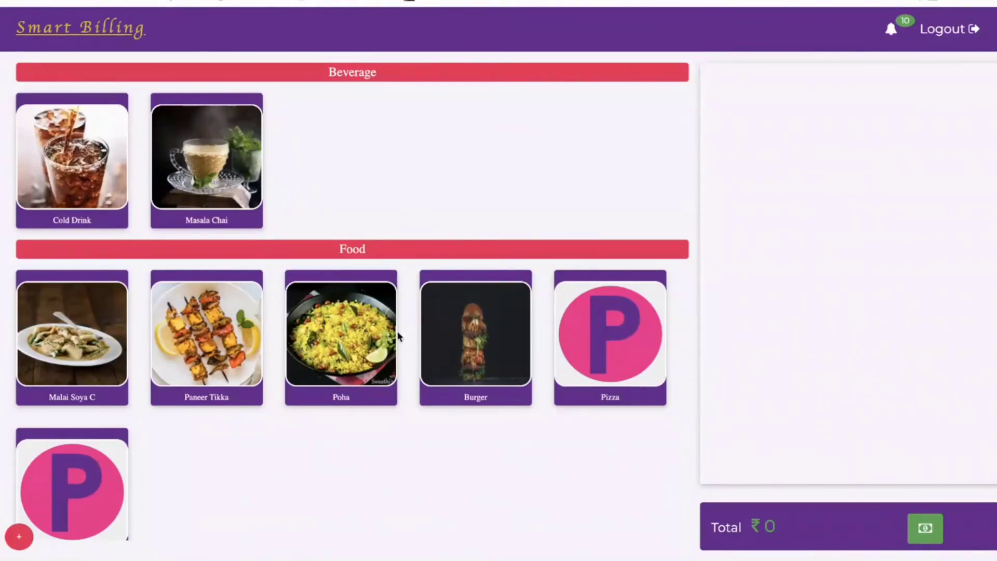
pyautogui.scroll(-1, 399, 337)
pyautogui.scroll(1, 399, 336)
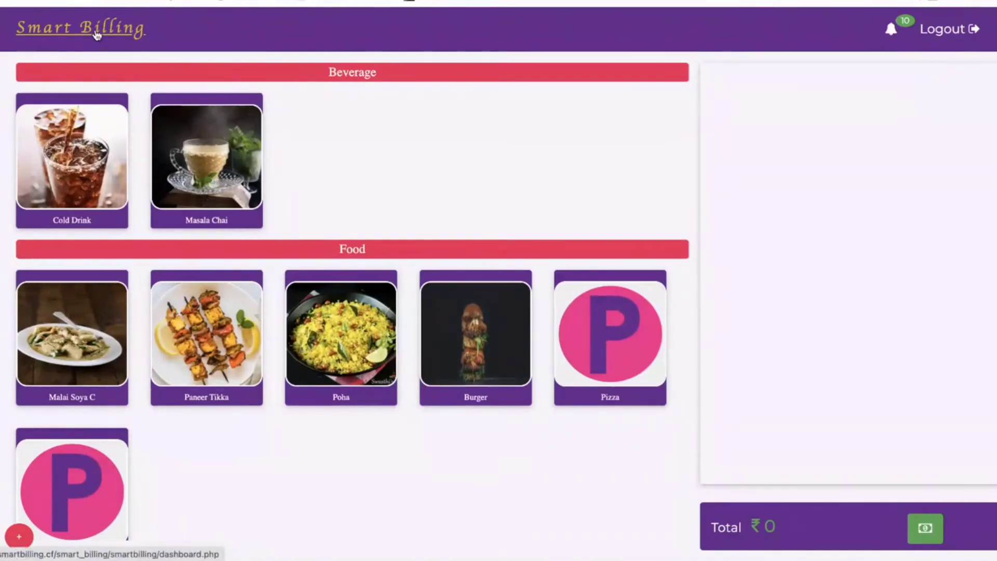
pyautogui.click(96, 35)
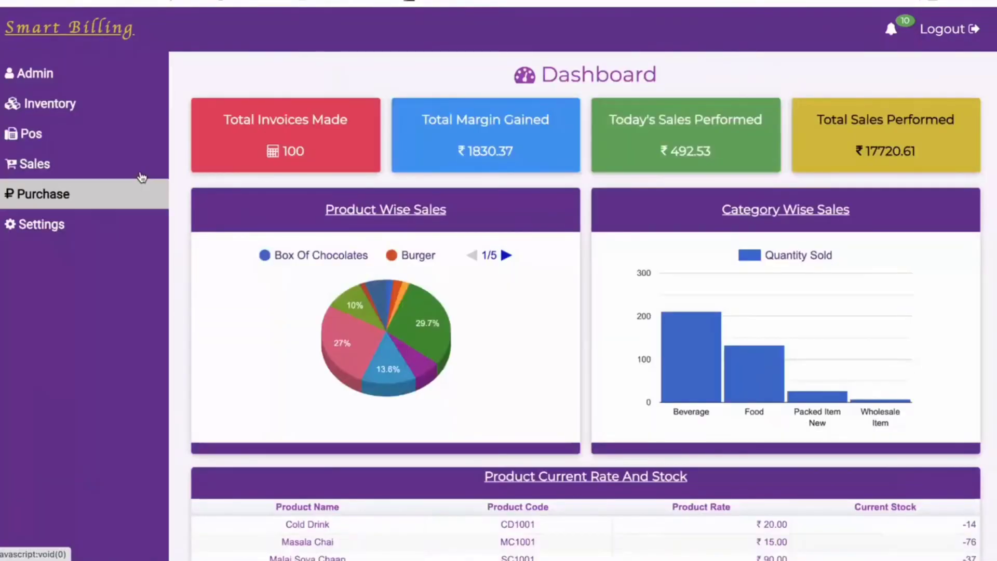
# Open the POS billing page, then choose Sales > Create Customer.
pyautogui.click(69, 149)
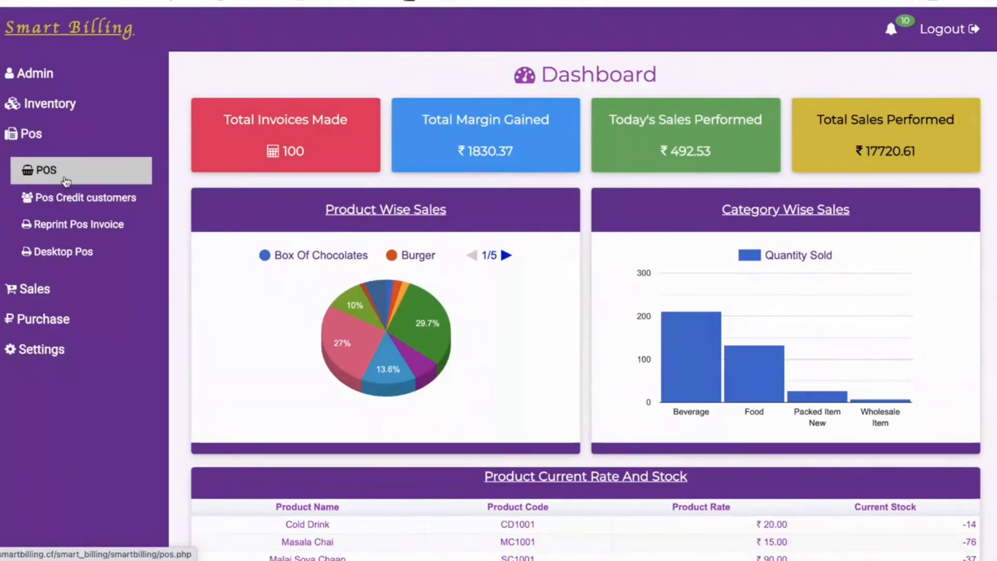
pyautogui.click(61, 172)
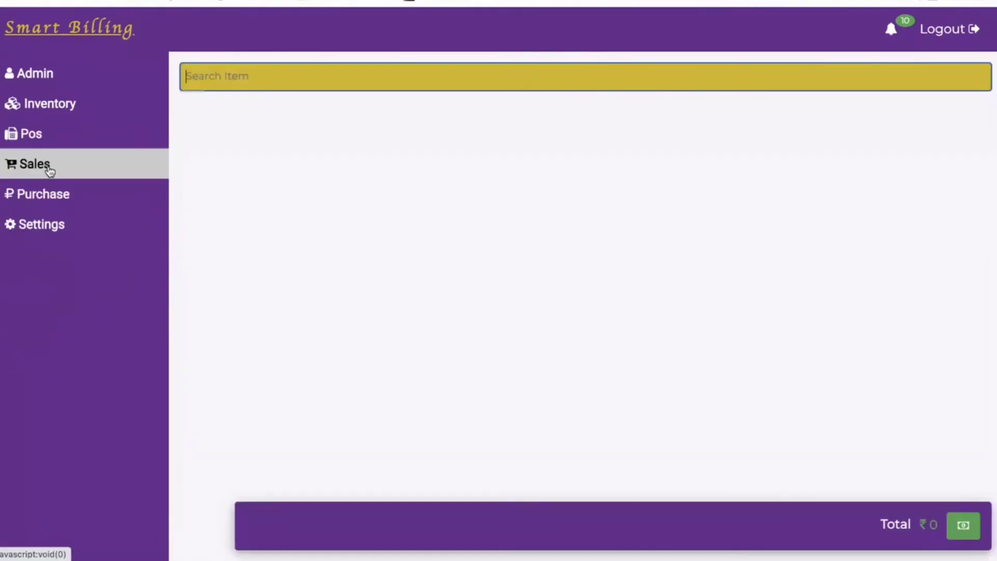
pyautogui.click(49, 170)
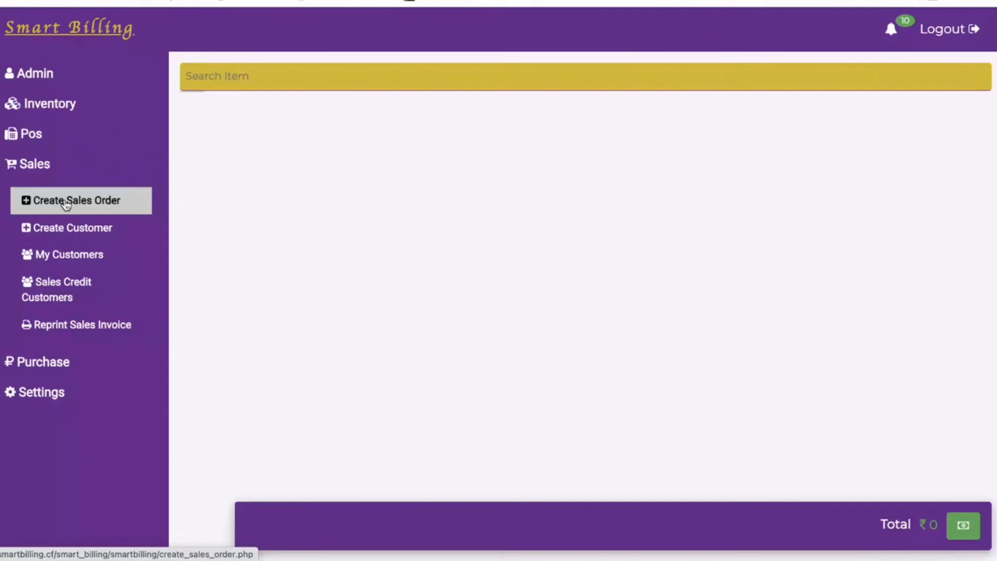
pyautogui.click(54, 175)
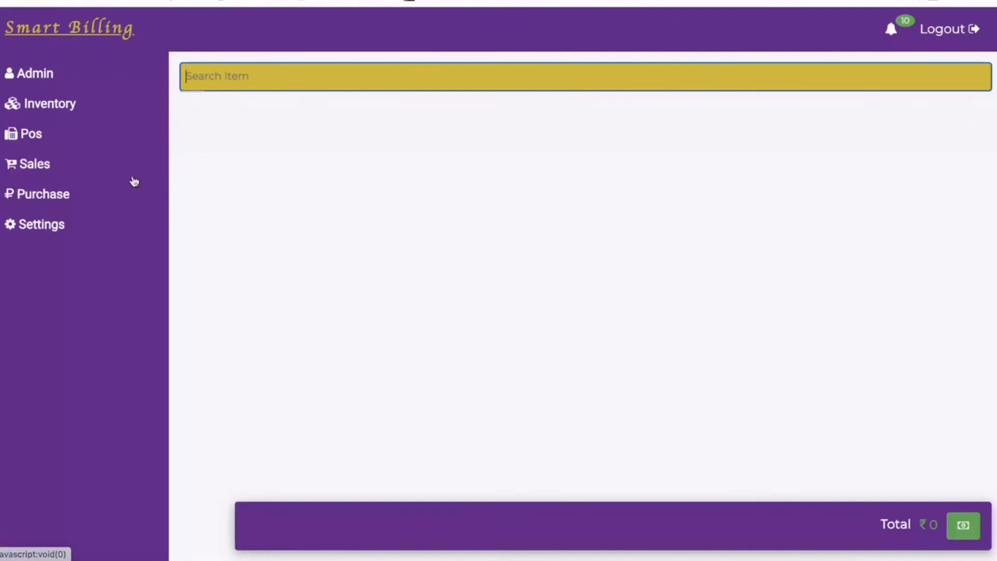
pyautogui.click(34, 163)
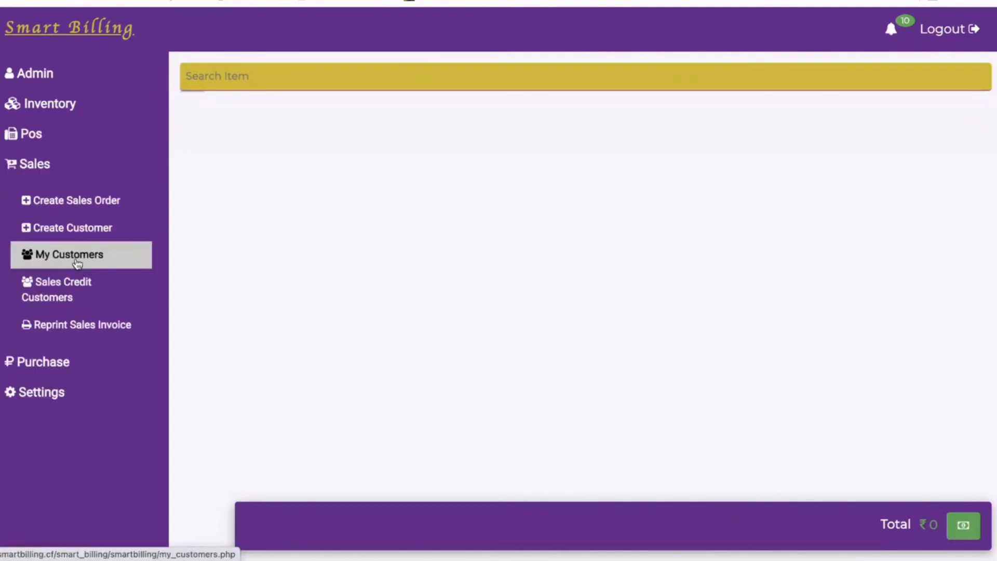
pyautogui.click(73, 228)
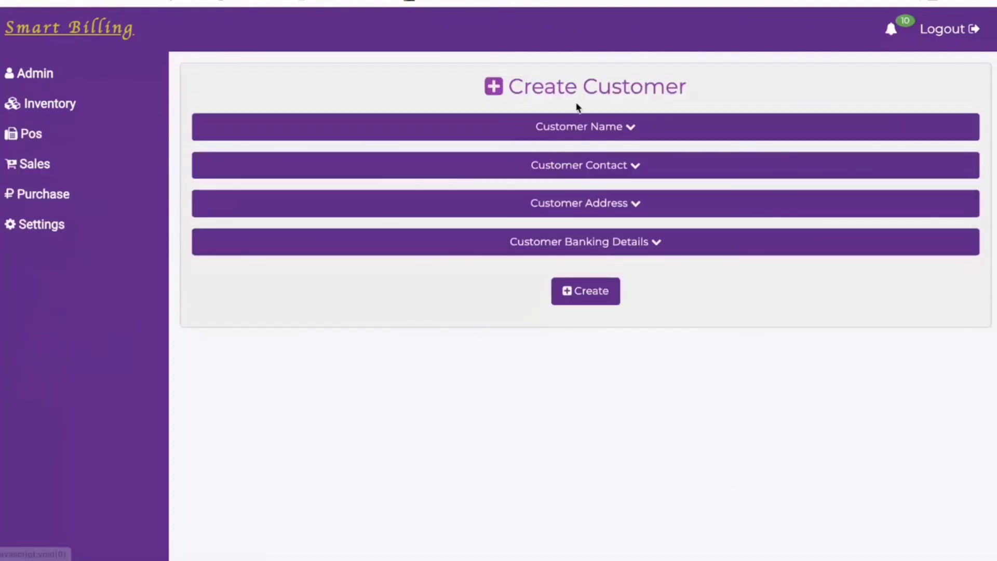
# Expand the name, contact, address and banking details sections of the Create Customer form.
pyautogui.click(578, 127)
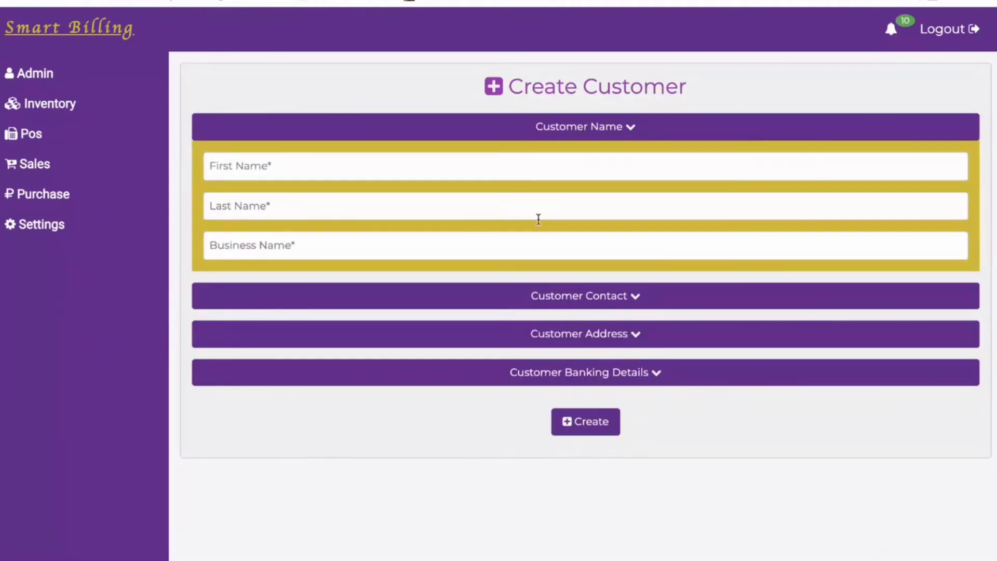
pyautogui.click(585, 297)
pyautogui.click(605, 426)
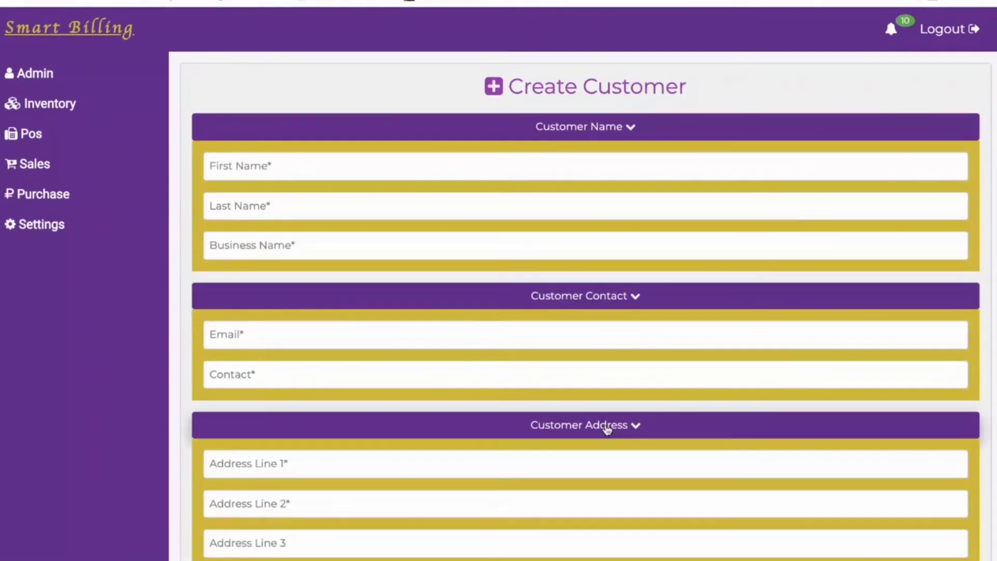
pyautogui.scroll(-3, 606, 428)
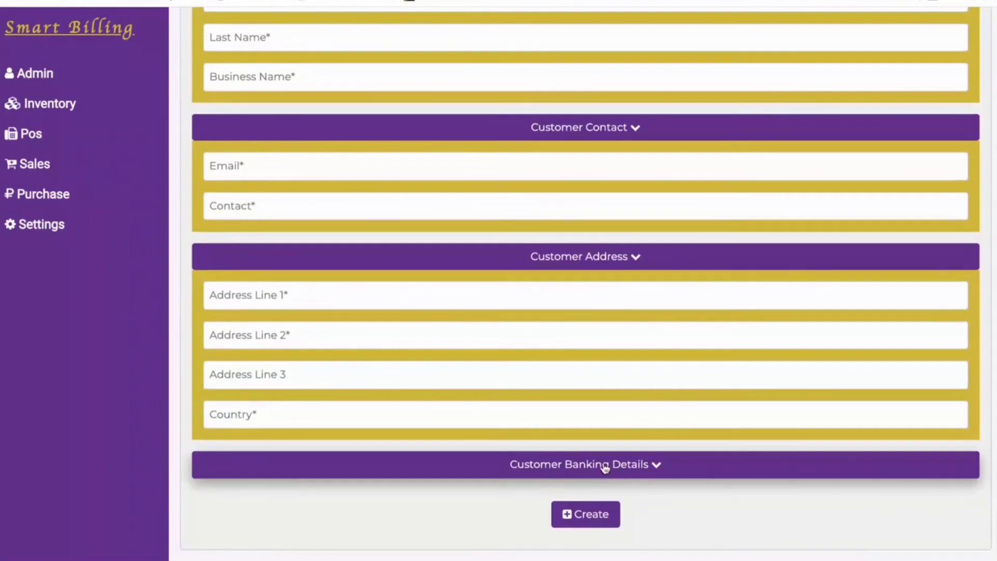
pyautogui.click(604, 467)
pyautogui.scroll(-3, 568, 494)
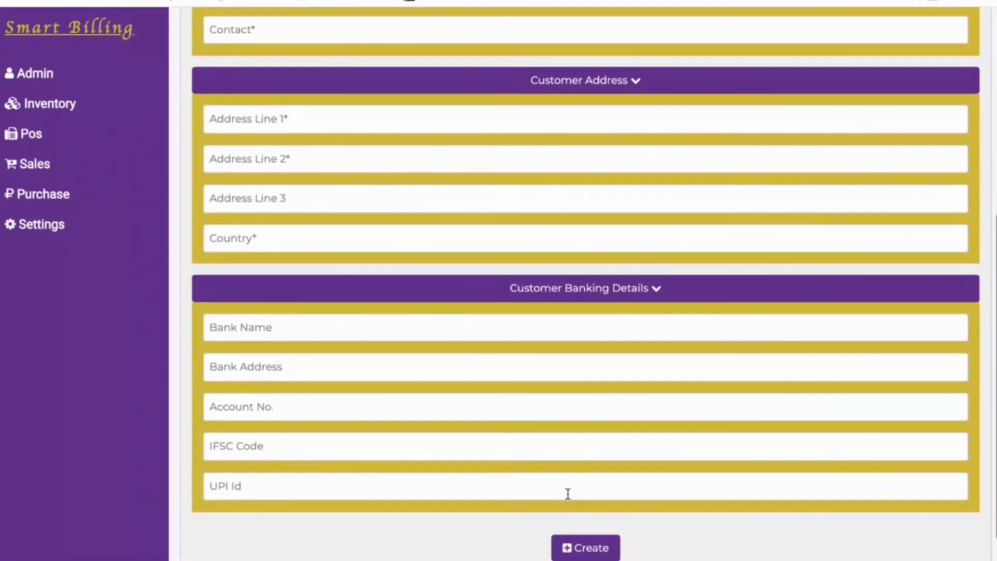
pyautogui.scroll(-1, 568, 494)
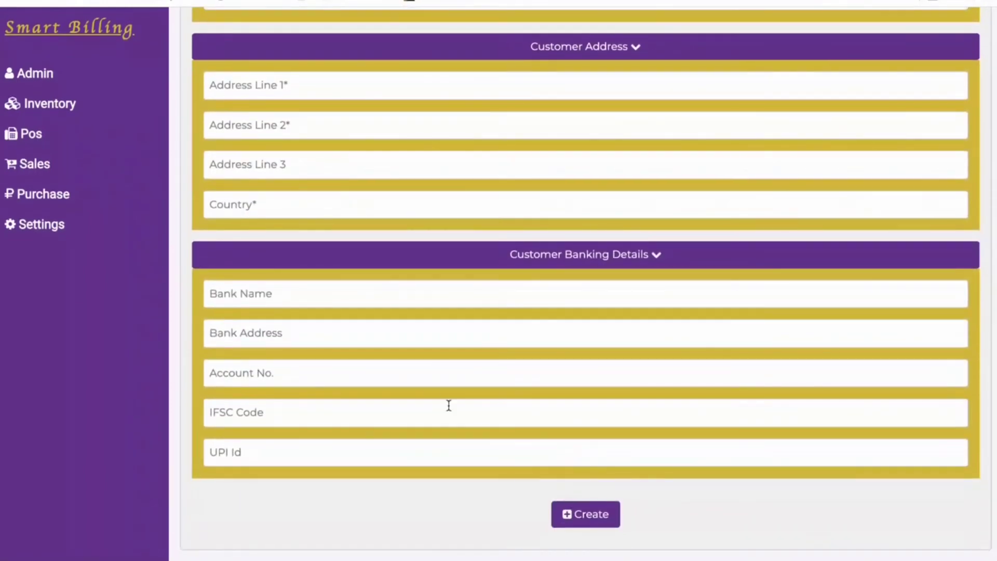
# Go to Sales > My Customers to list the saved customers.
pyautogui.scroll(6, 429, 388)
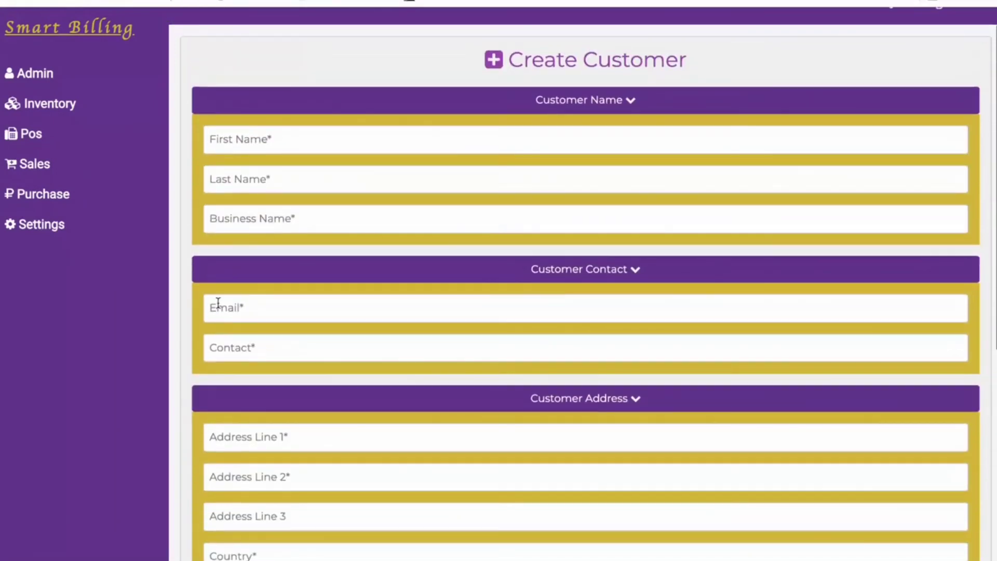
pyautogui.click(50, 175)
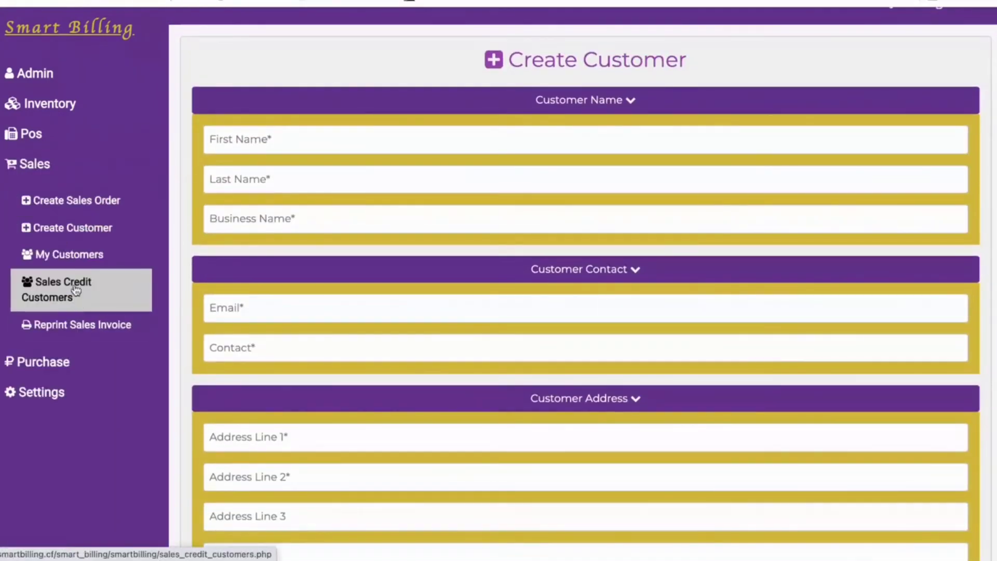
pyautogui.click(76, 254)
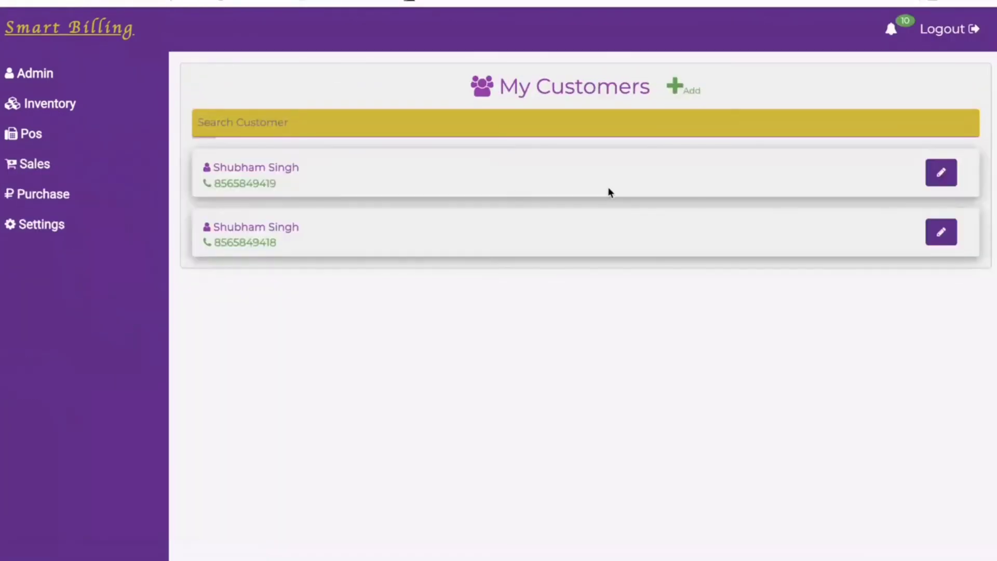
# View the first customer's details, expanding and collapsing Customer Name, then start a new sales order.
pyautogui.click(943, 174)
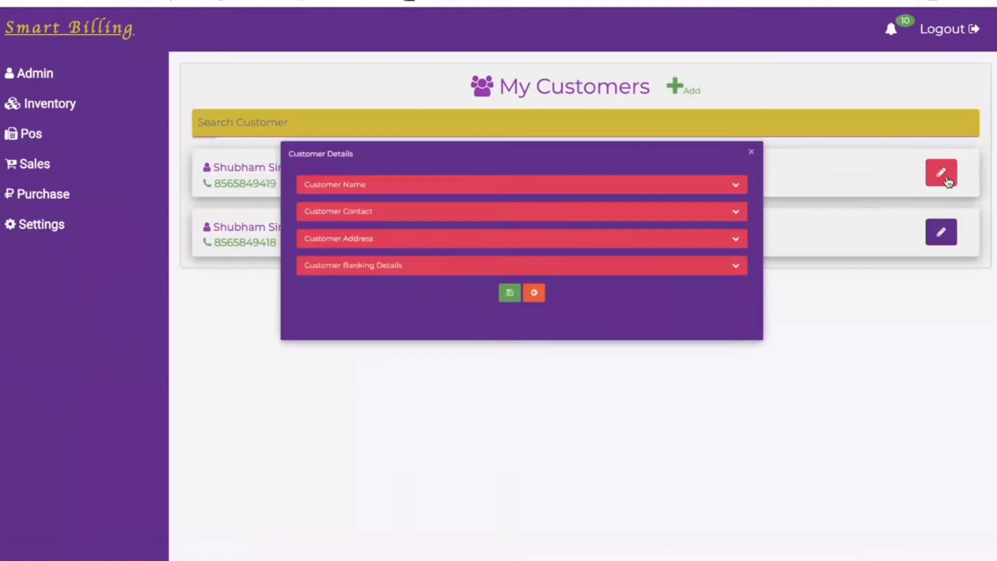
pyautogui.click(528, 123)
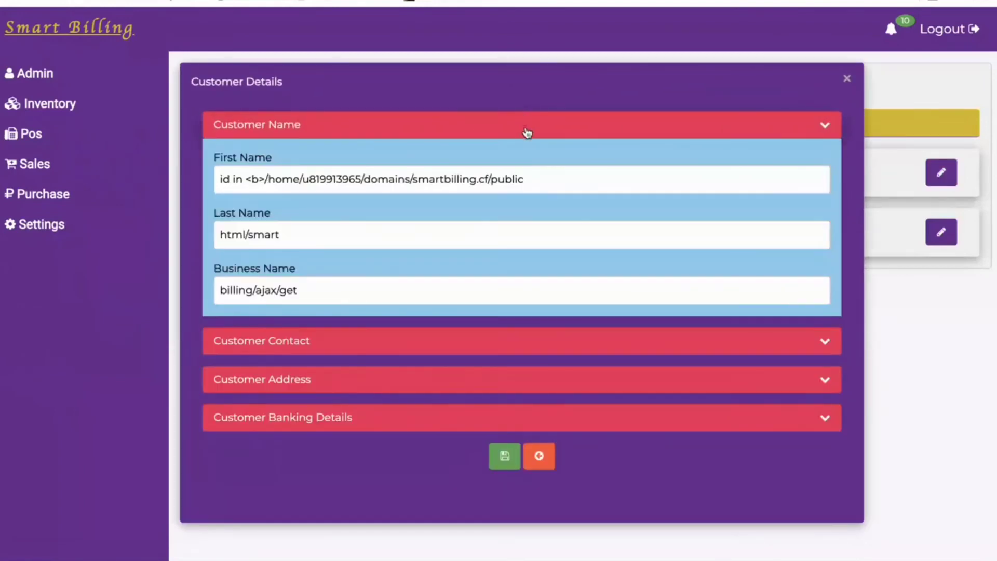
pyautogui.click(527, 132)
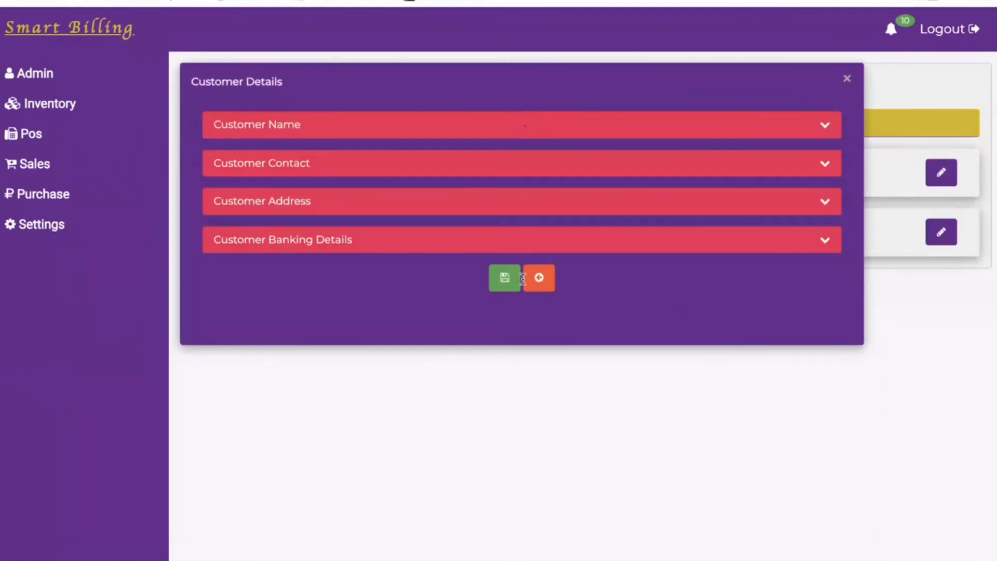
pyautogui.click(847, 84)
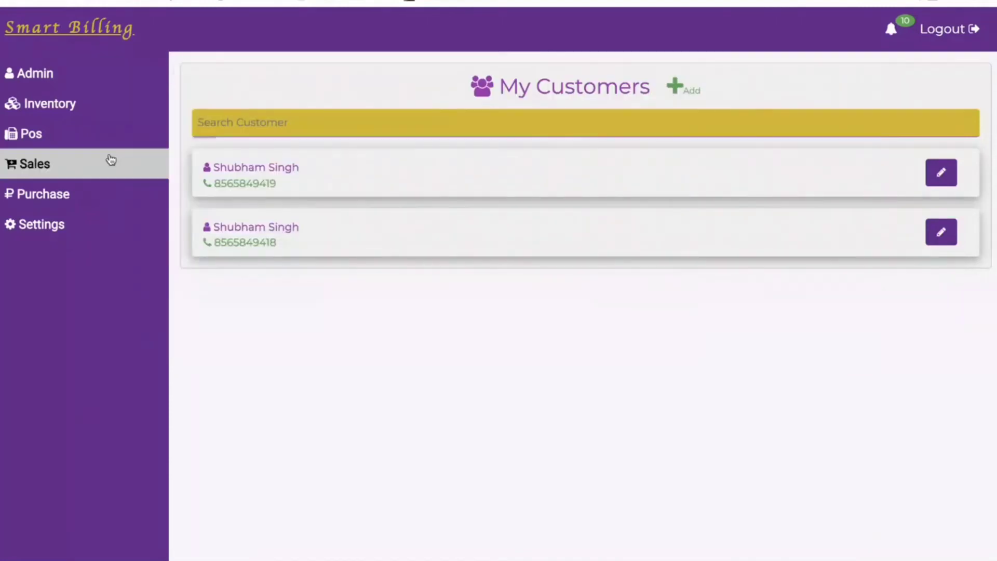
pyautogui.click(83, 169)
pyautogui.click(89, 201)
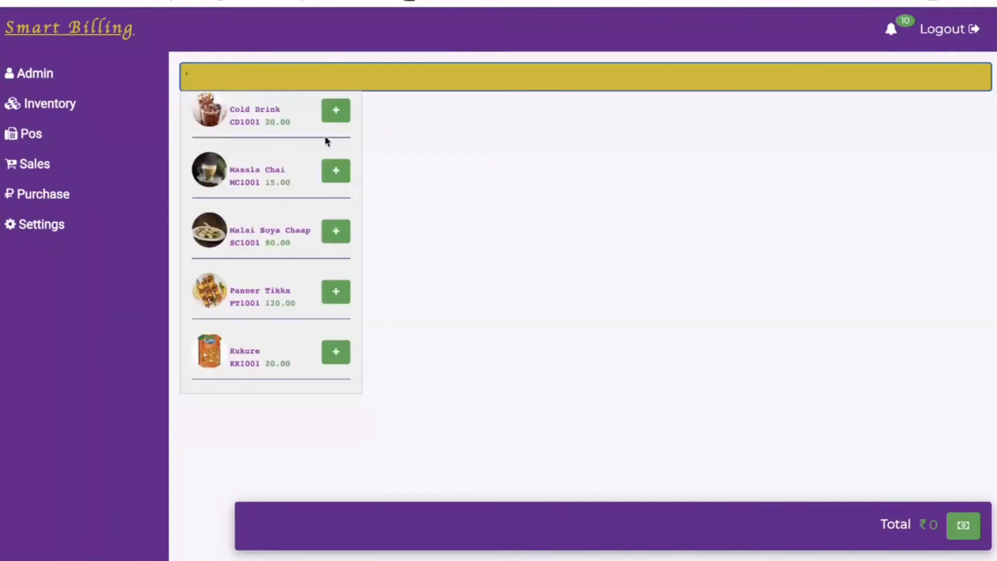
# Add Cold Drink to the order with quantity 2.
pyautogui.click(336, 110)
pyautogui.click(213, 131)
pyautogui.write('2')
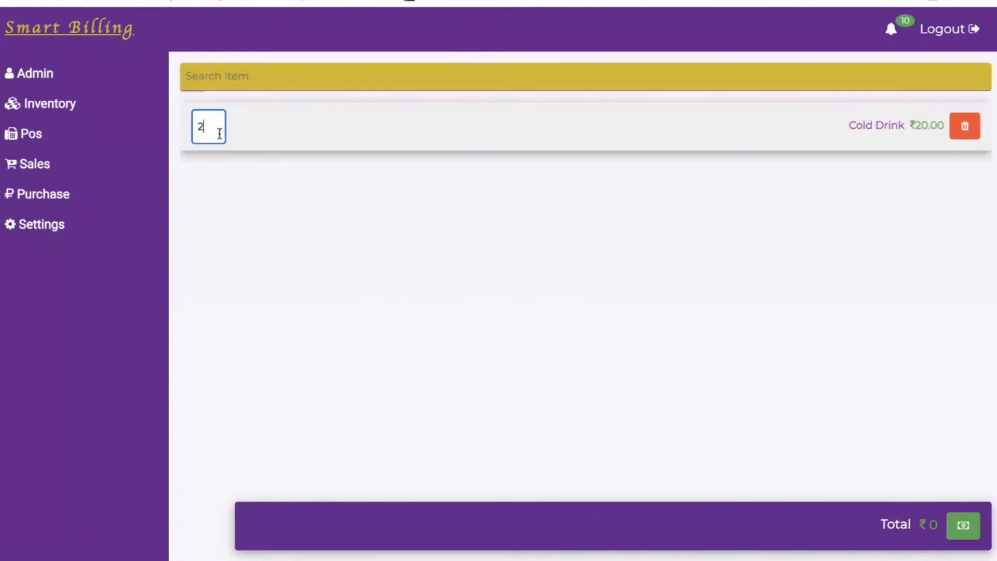
# Open payment details, select the first customer, then close the dialog without paying.
pyautogui.click(964, 527)
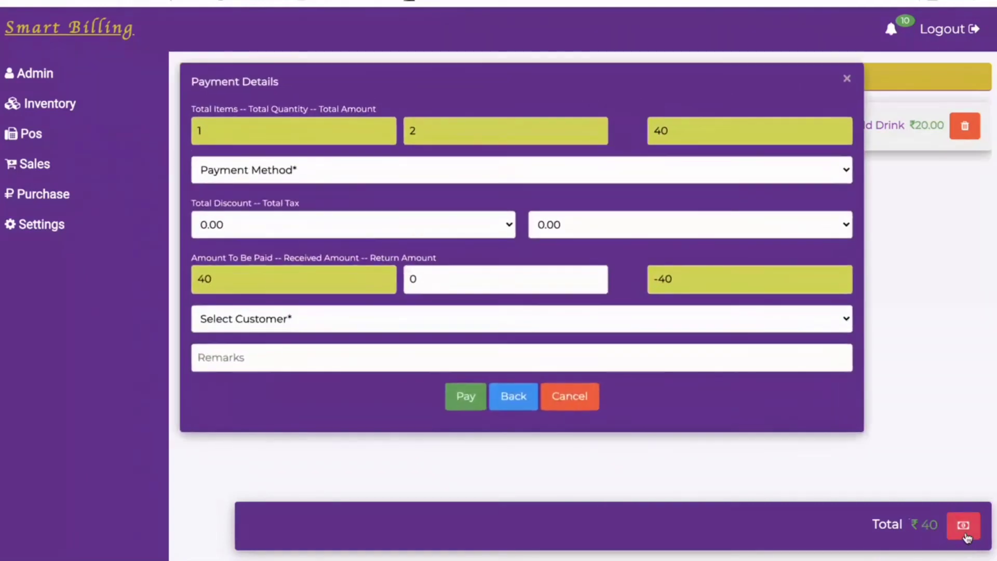
pyautogui.click(581, 318)
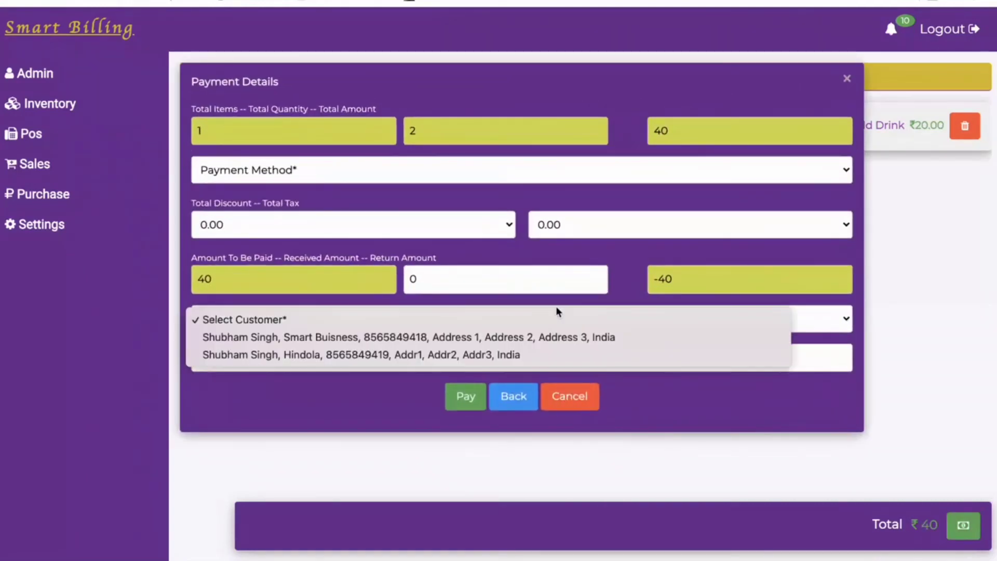
pyautogui.click(440, 337)
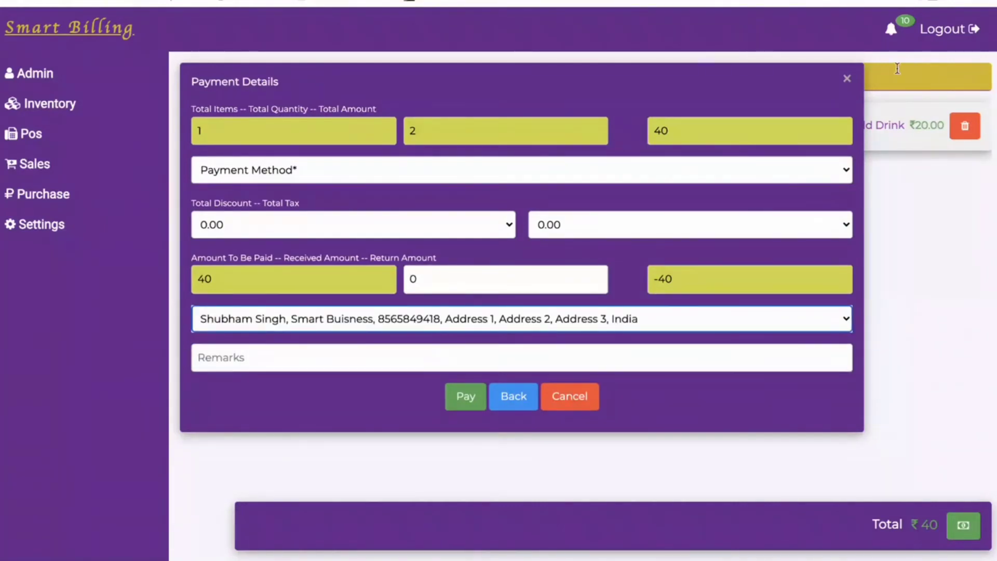
pyautogui.click(847, 79)
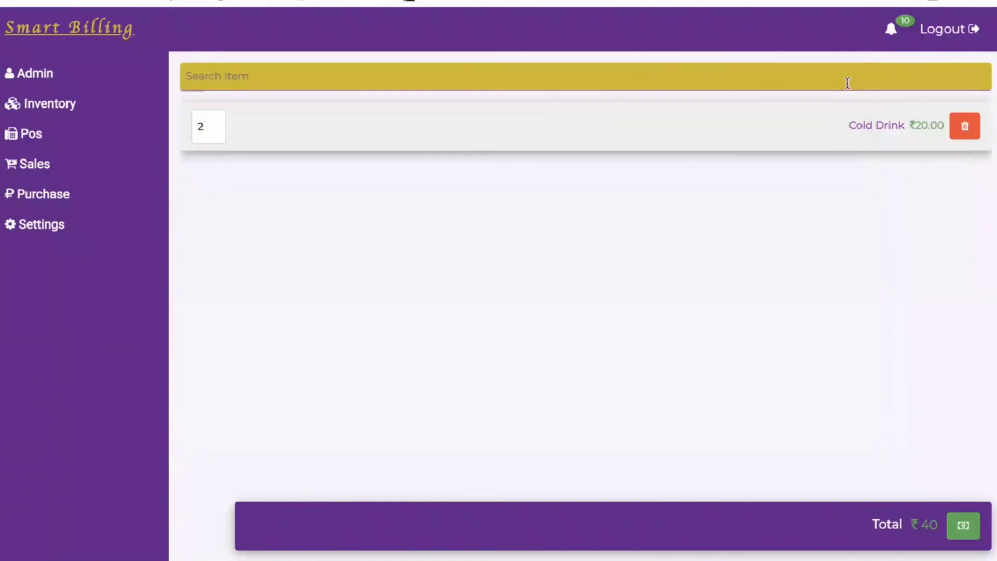
pyautogui.click(68, 170)
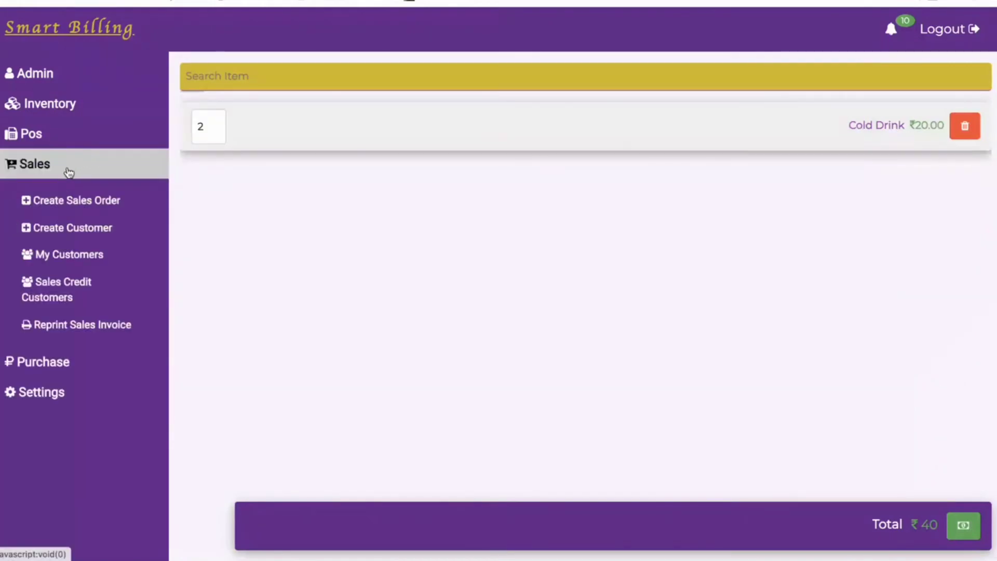
# View the Reprint Sales Invoice list, then the Sales Credit Customers page, and expand Settings.
pyautogui.click(80, 326)
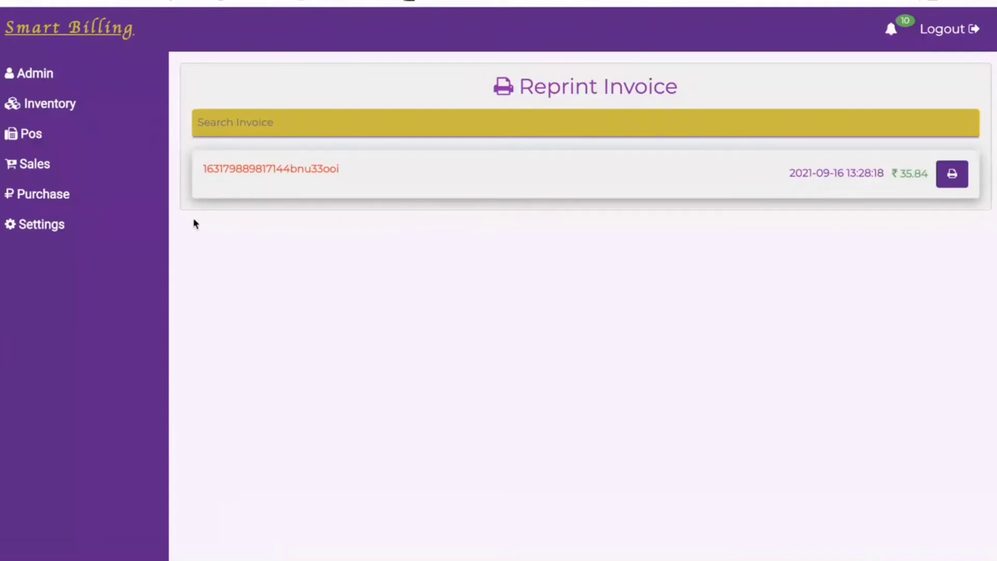
pyautogui.click(54, 164)
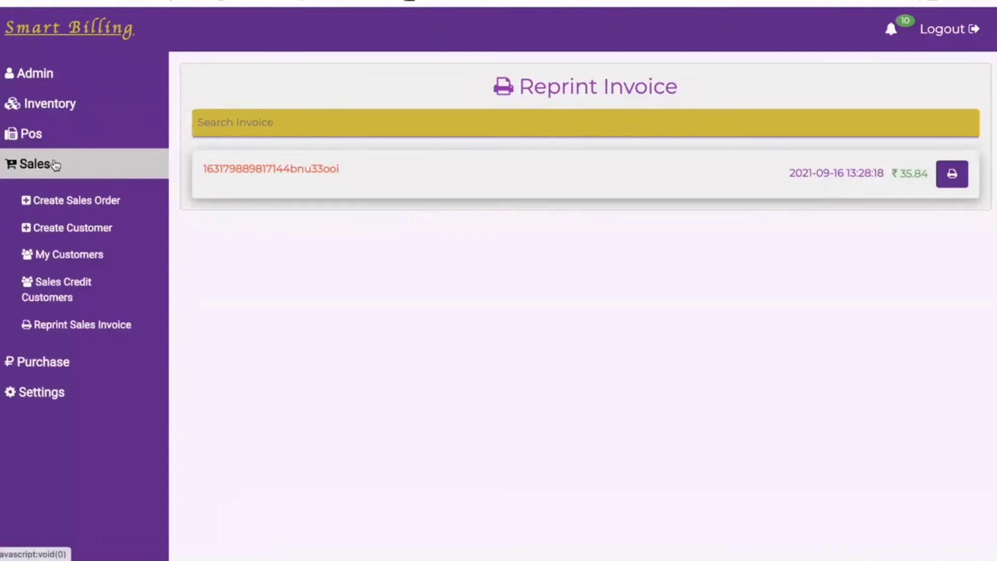
pyautogui.click(79, 295)
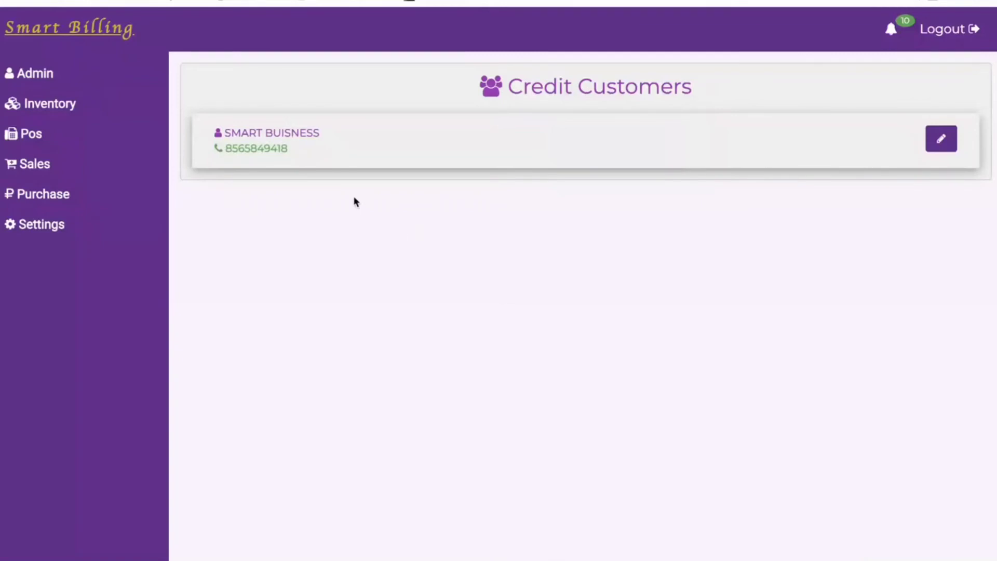
pyautogui.click(68, 224)
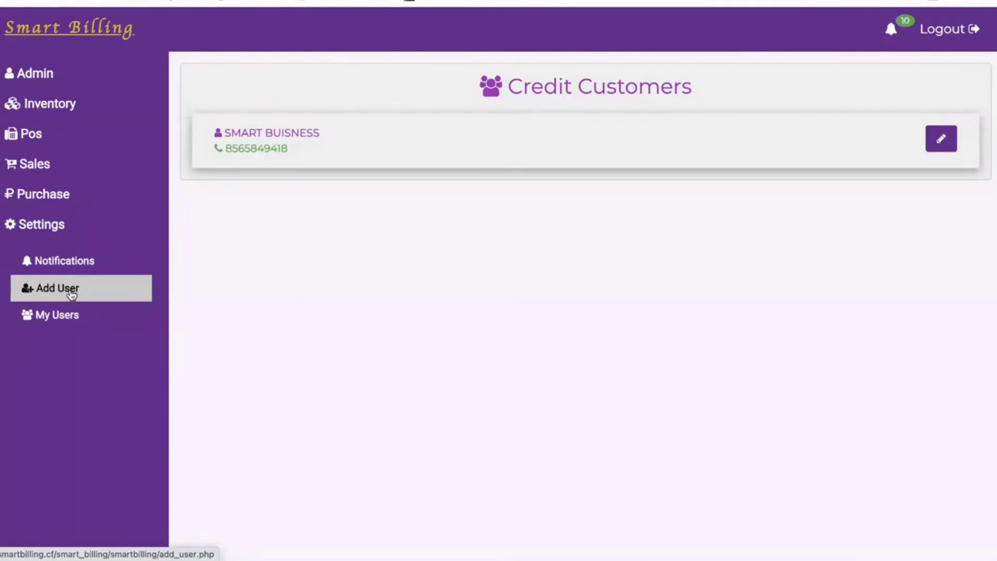
# Expand the Admin, Inventory and Pos sidebar sections and open the Dashboard page.
pyautogui.click(53, 79)
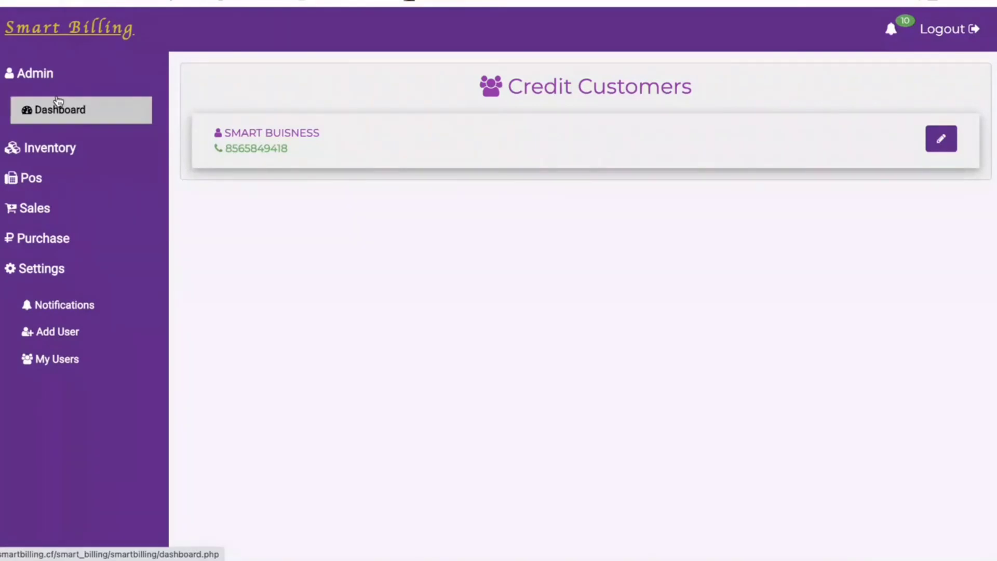
pyautogui.click(57, 154)
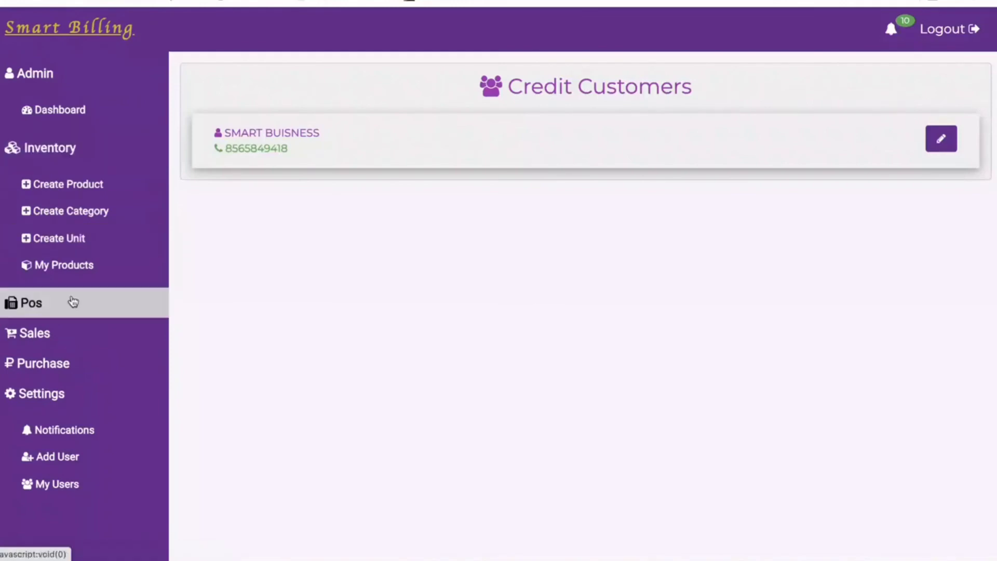
pyautogui.click(73, 302)
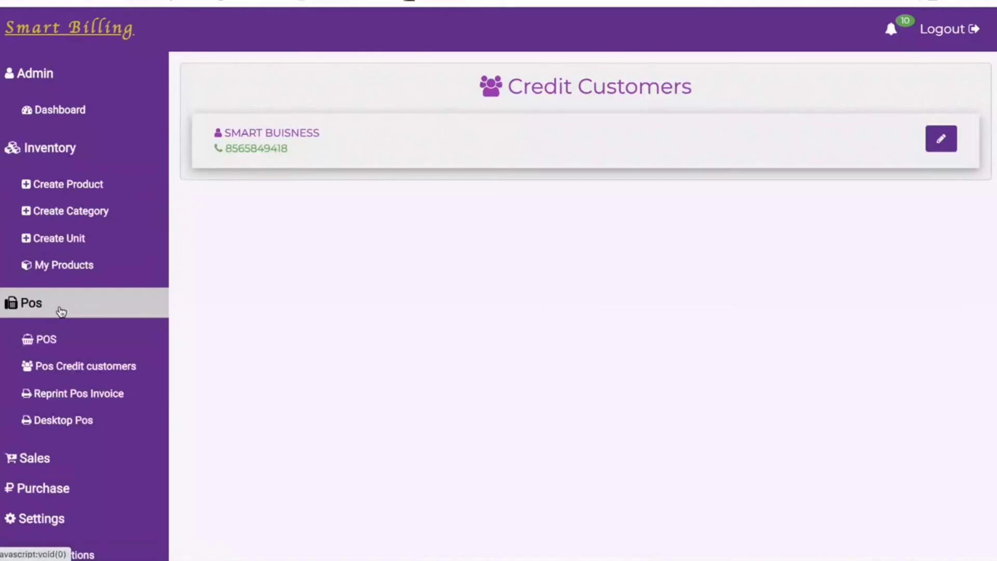
pyautogui.click(67, 107)
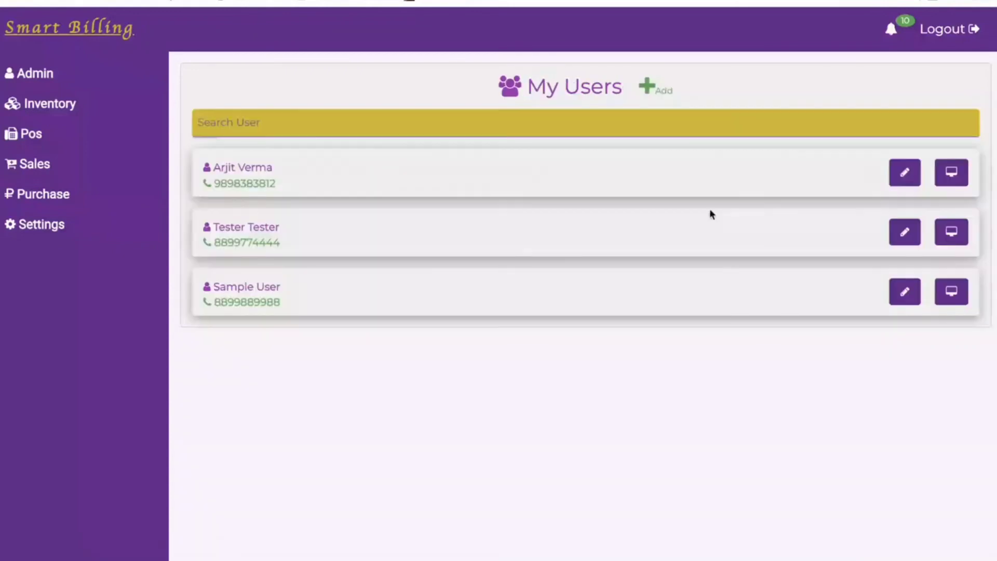
# Open a user's Screen Access permissions and scroll through them to review.
pyautogui.click(952, 169)
pyautogui.scroll(-2, 325, 316)
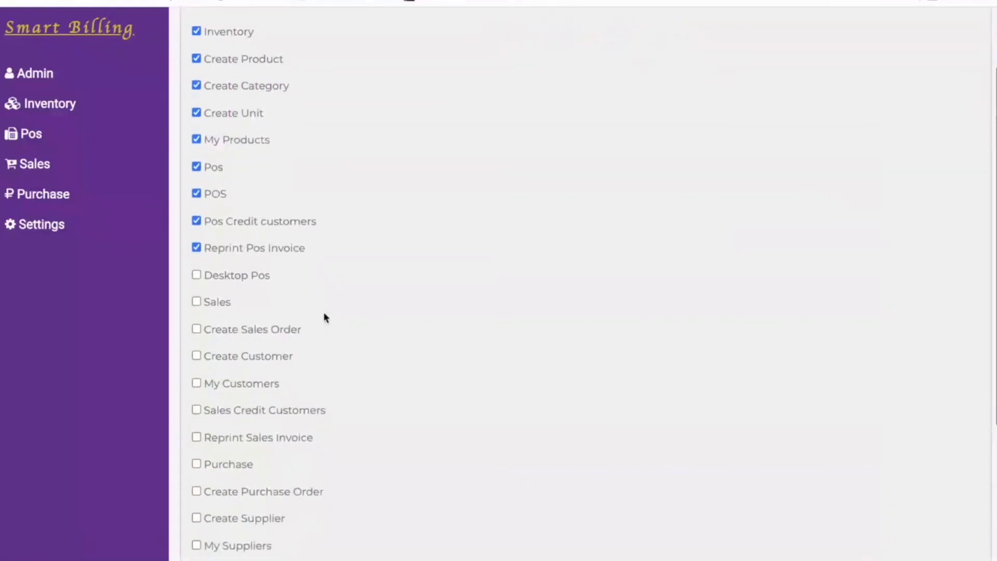
pyautogui.scroll(-5, 325, 317)
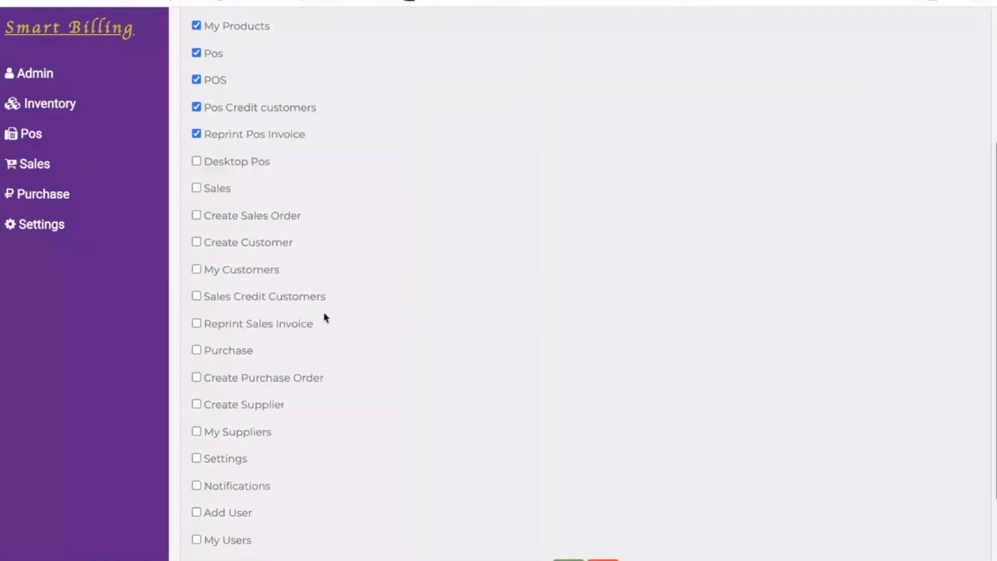
pyautogui.scroll(3, 326, 317)
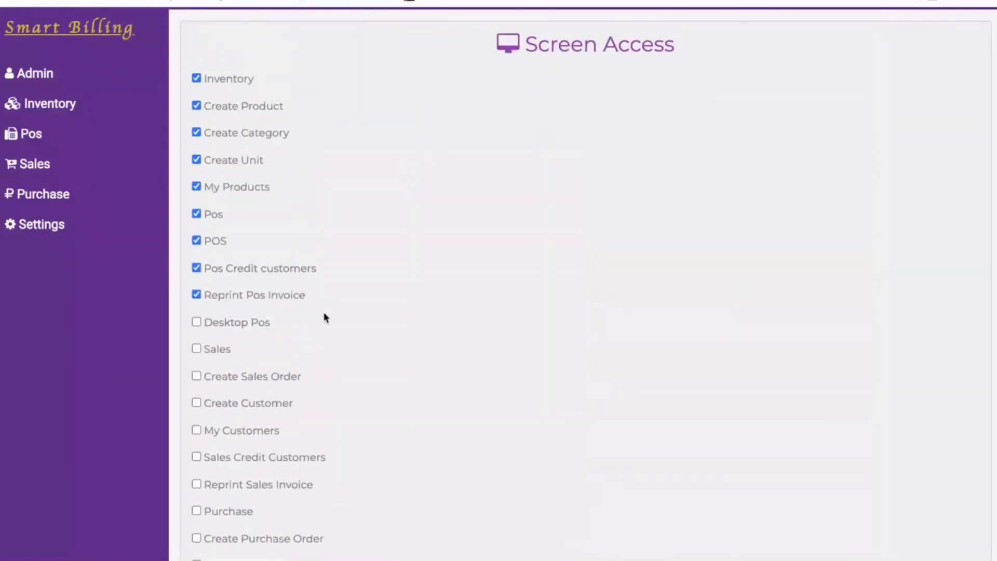
pyautogui.scroll(-1, 325, 317)
pyautogui.scroll(1, 317, 296)
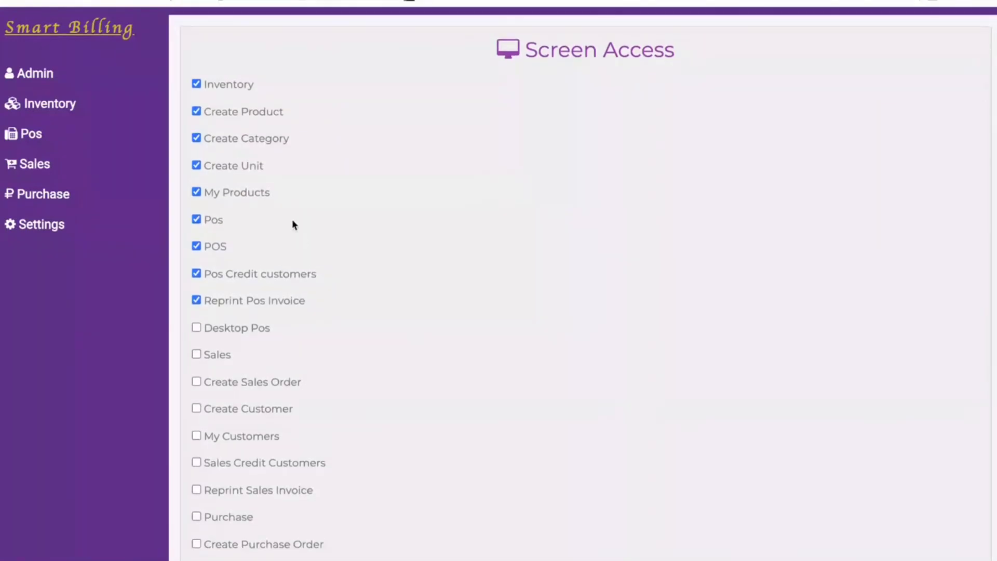
# In Settings > My Users, view the first user's details without saving, then log out.
pyautogui.click(99, 225)
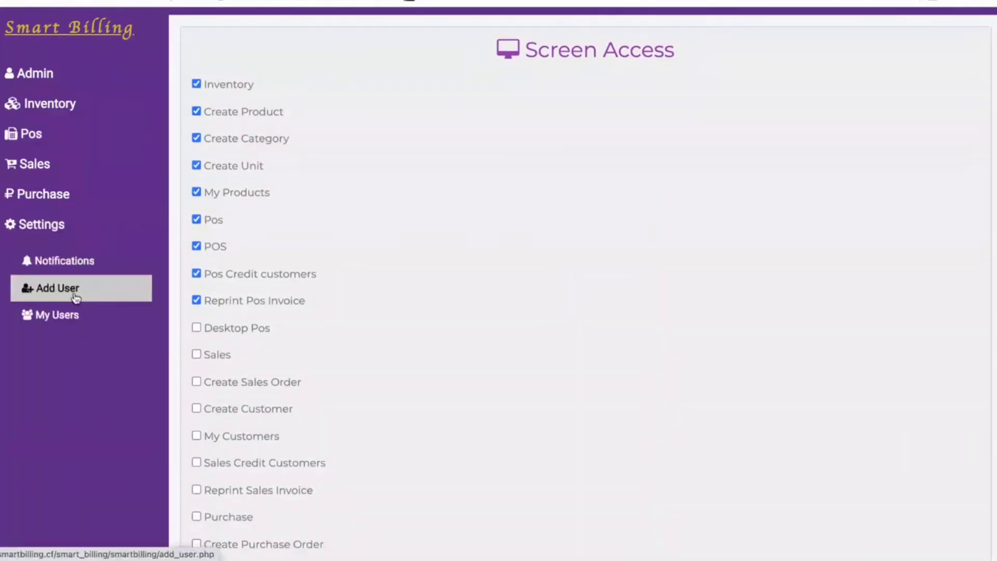
pyautogui.click(86, 320)
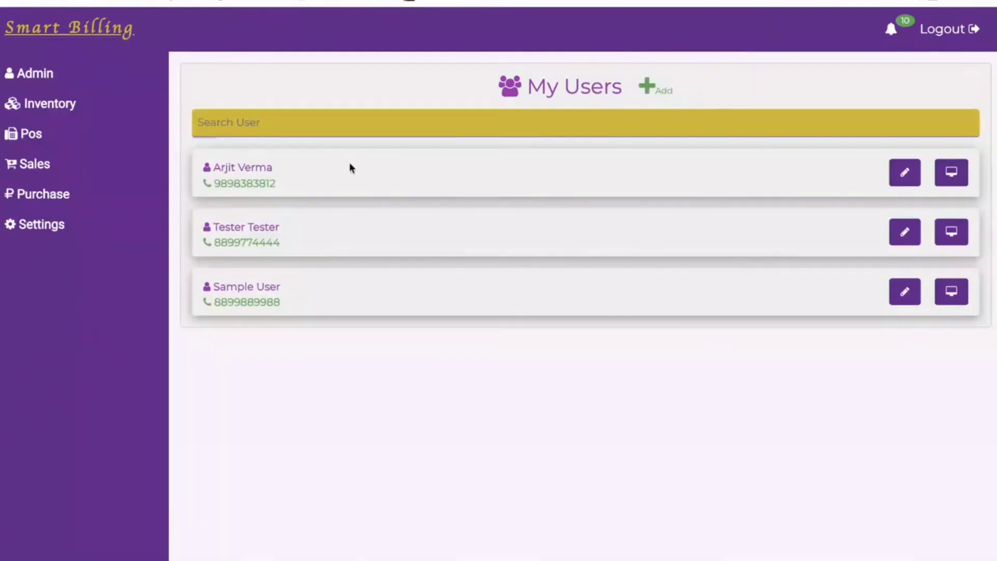
pyautogui.click(907, 176)
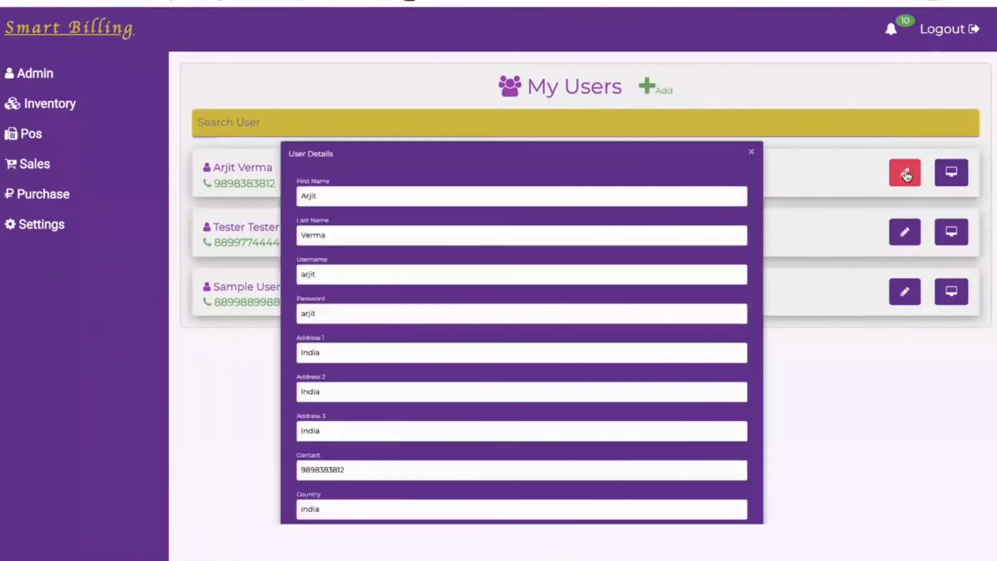
pyautogui.scroll(-2, 349, 448)
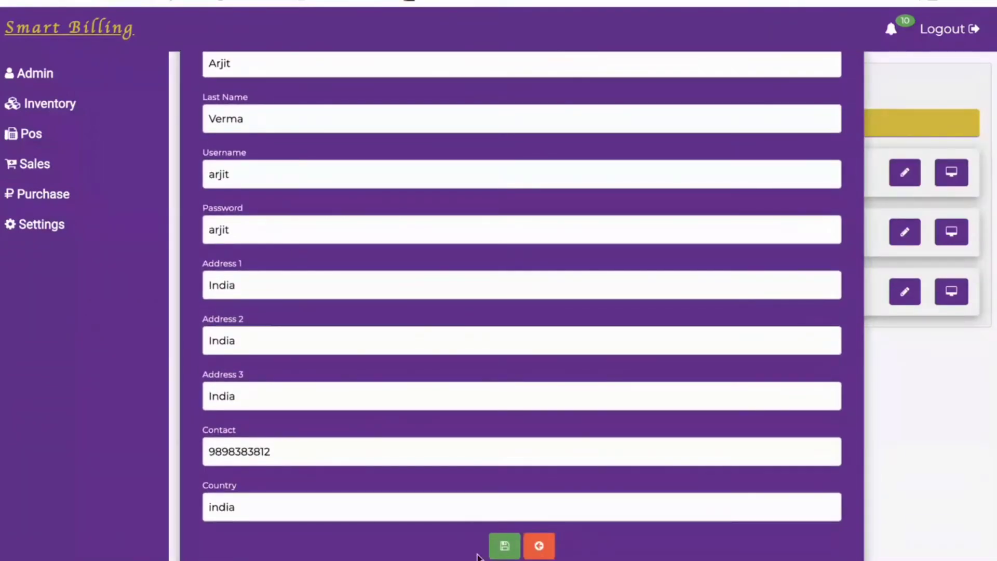
pyautogui.click(539, 545)
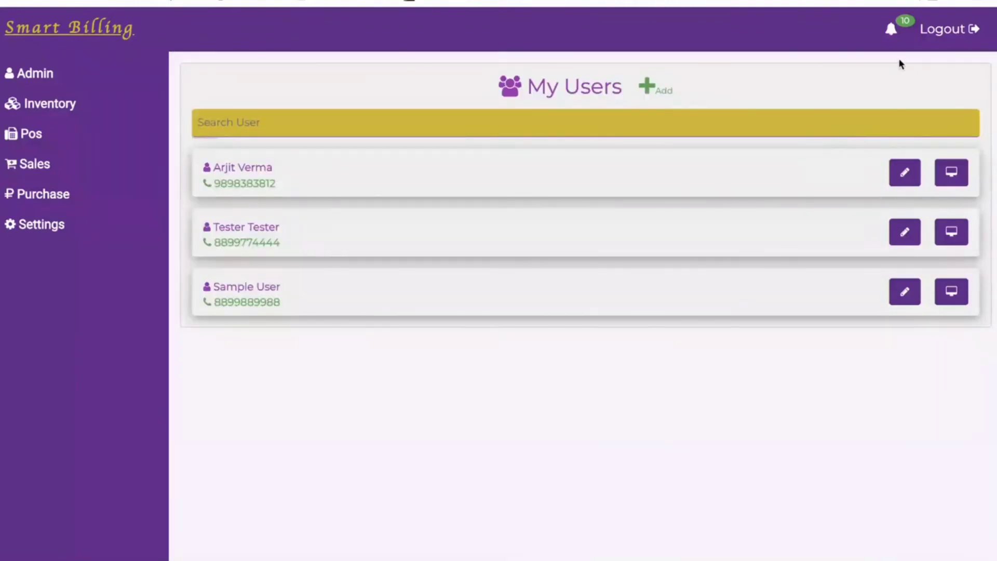
pyautogui.click(943, 29)
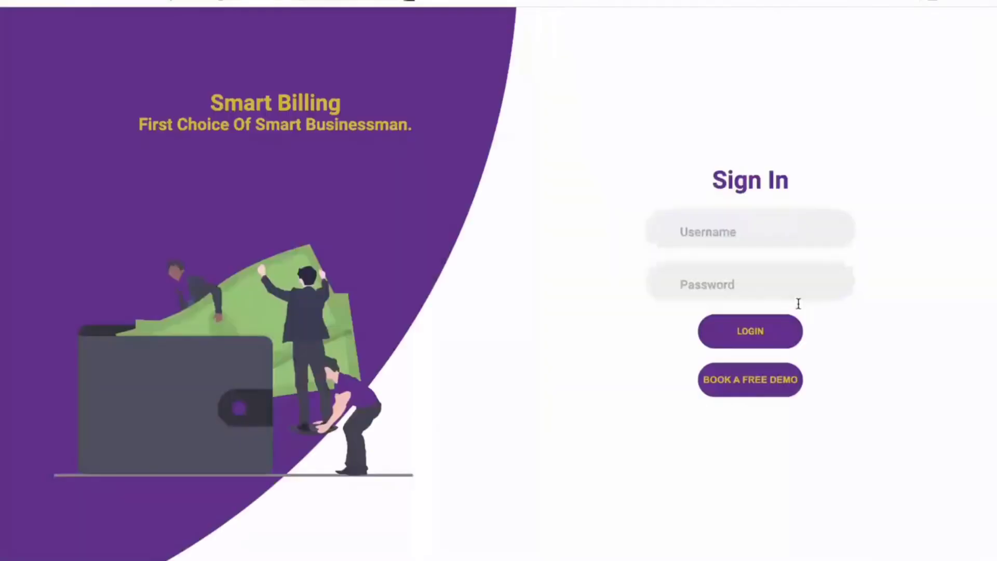
# Sign in with the restricted user's username and password, dismissing the browser's password warning.
pyautogui.click(733, 224)
pyautogui.write('arjit')
pyautogui.click(726, 281)
pyautogui.write('12345')
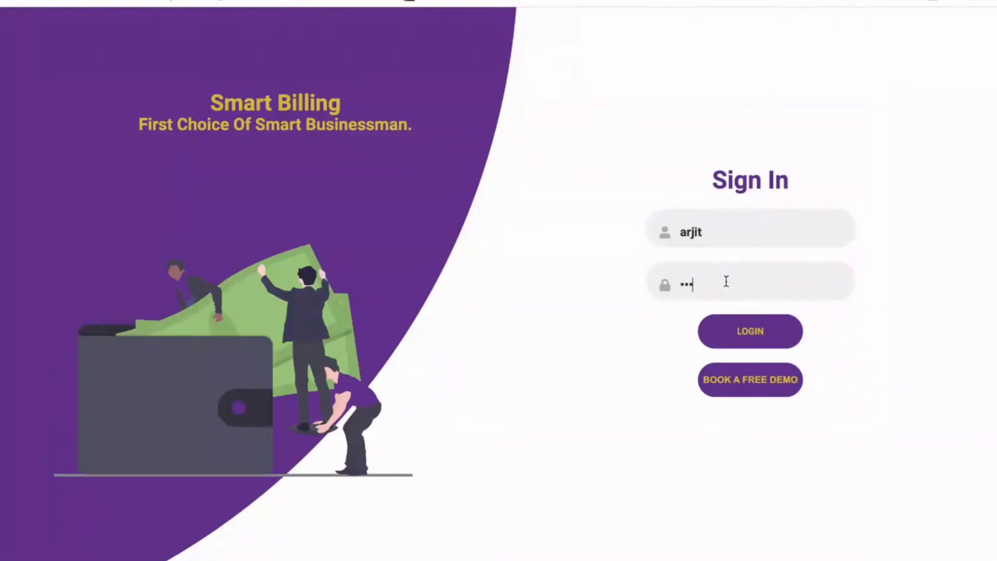
pyautogui.click(754, 337)
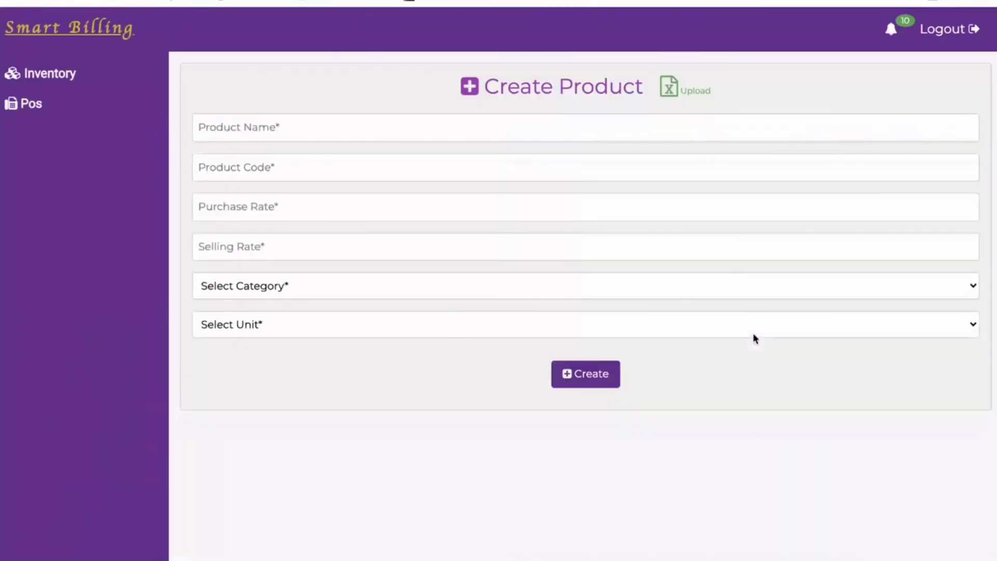
pyautogui.click(511, 177)
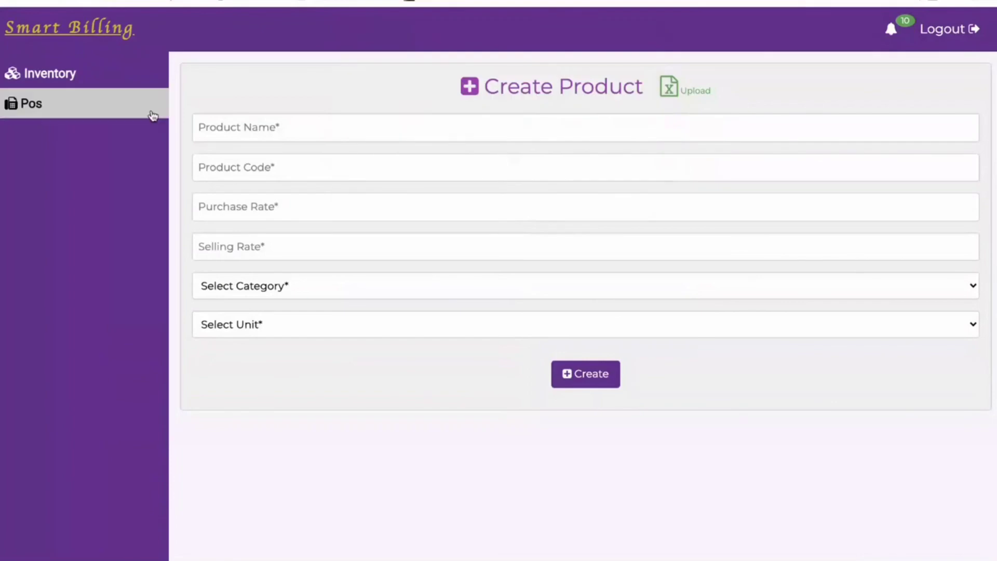
# Browse Inventory, POS billing, Pos Credit Customers and the Reprint Invoice list, then log out.
pyautogui.click(115, 79)
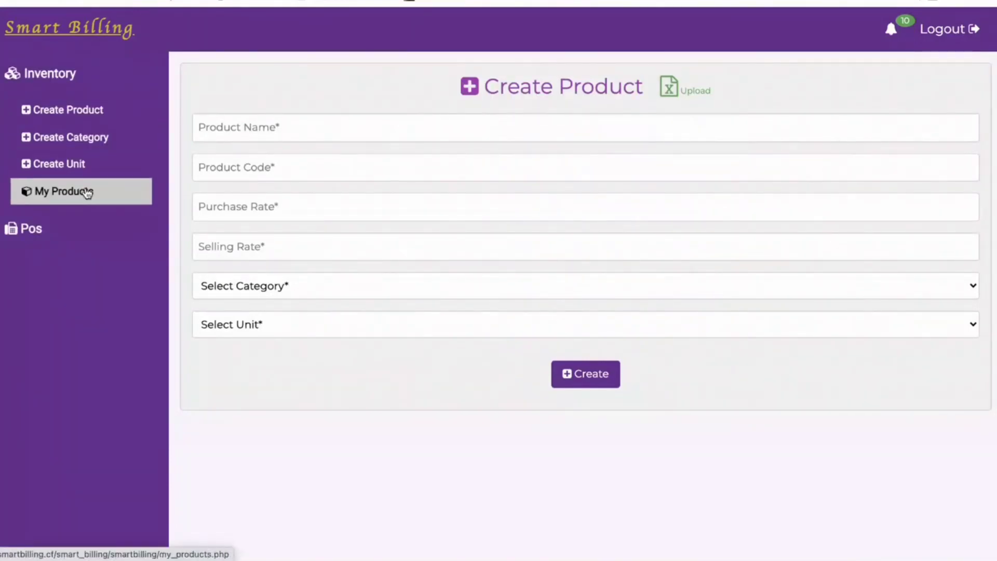
pyautogui.click(56, 228)
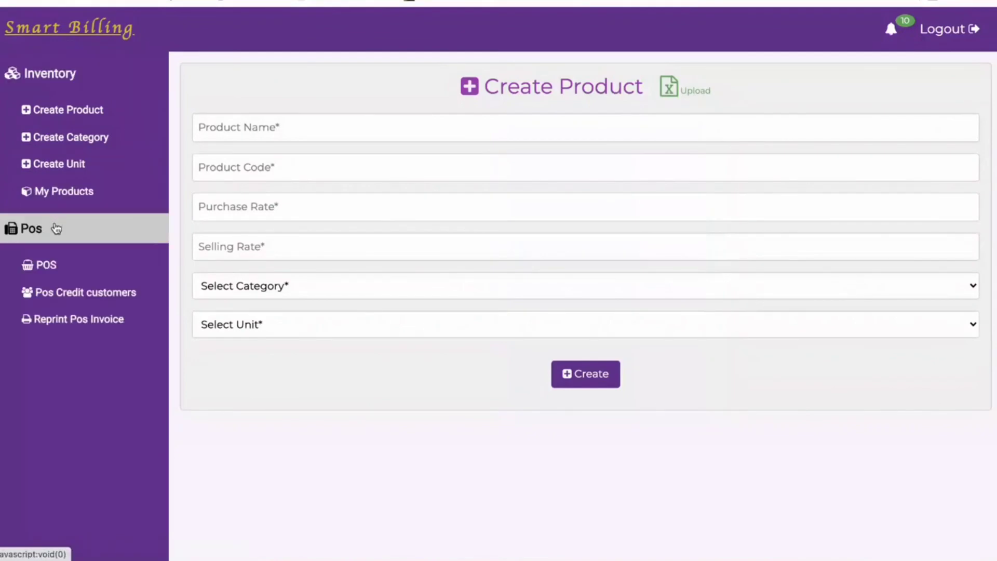
pyautogui.click(52, 275)
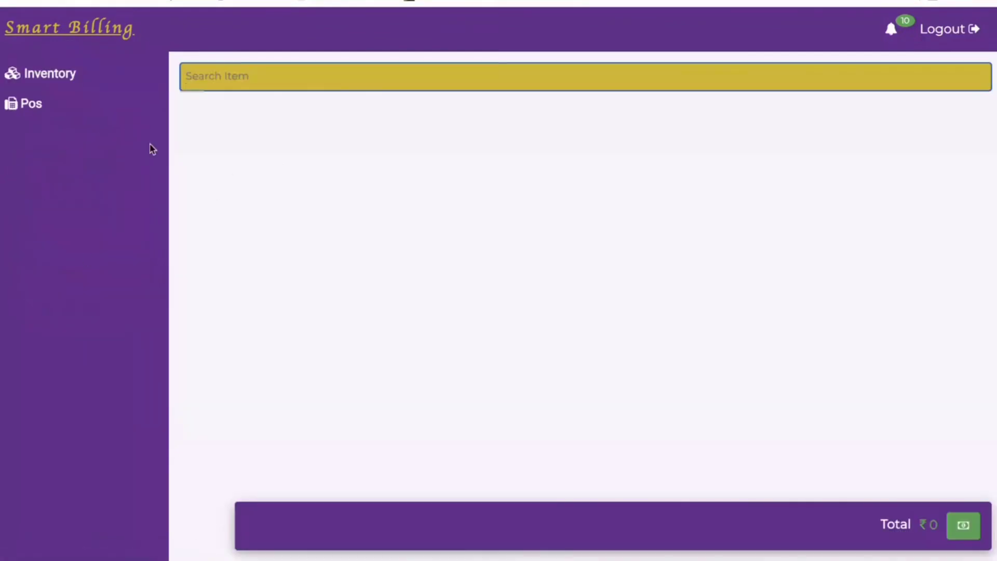
pyautogui.click(56, 114)
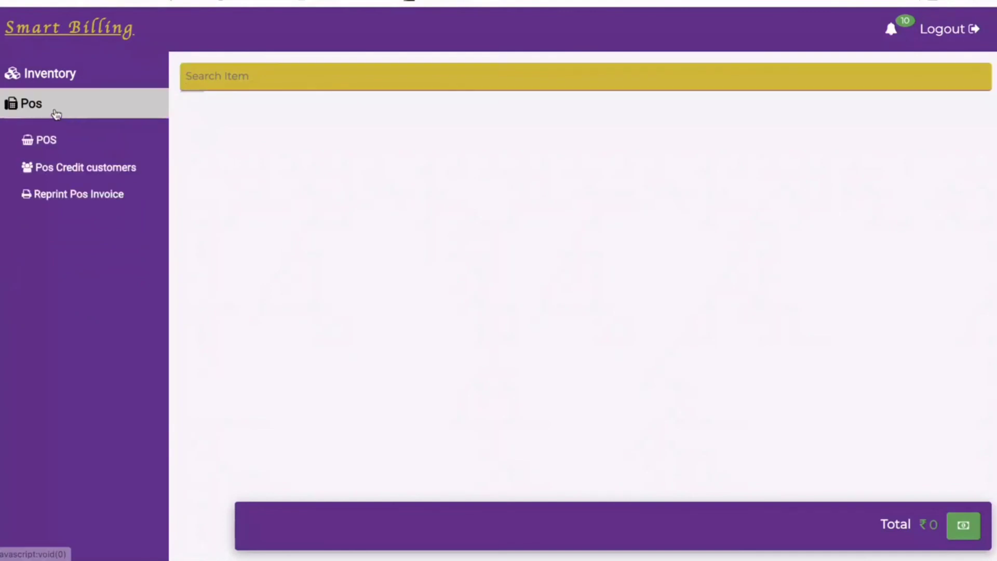
pyautogui.click(71, 172)
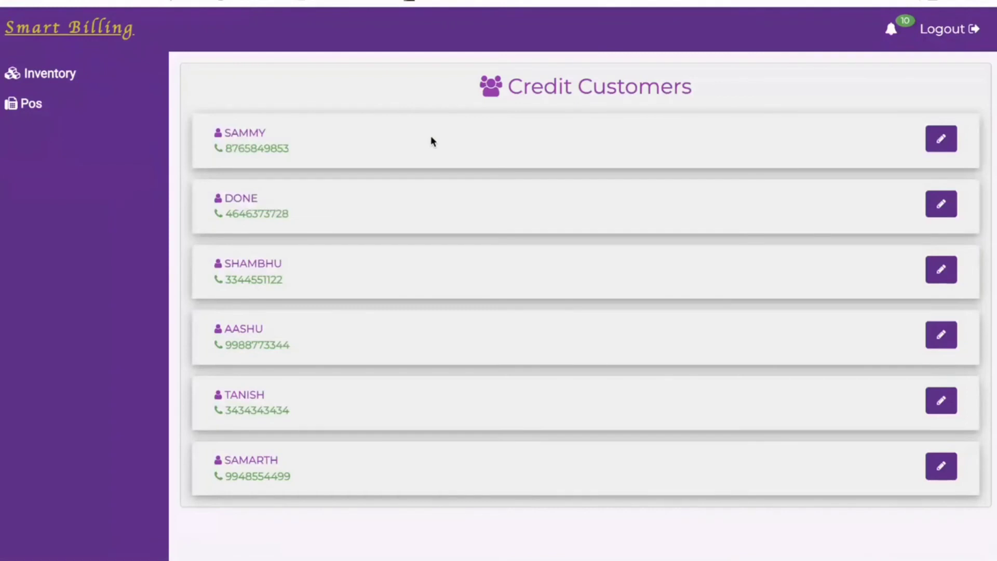
pyautogui.click(29, 104)
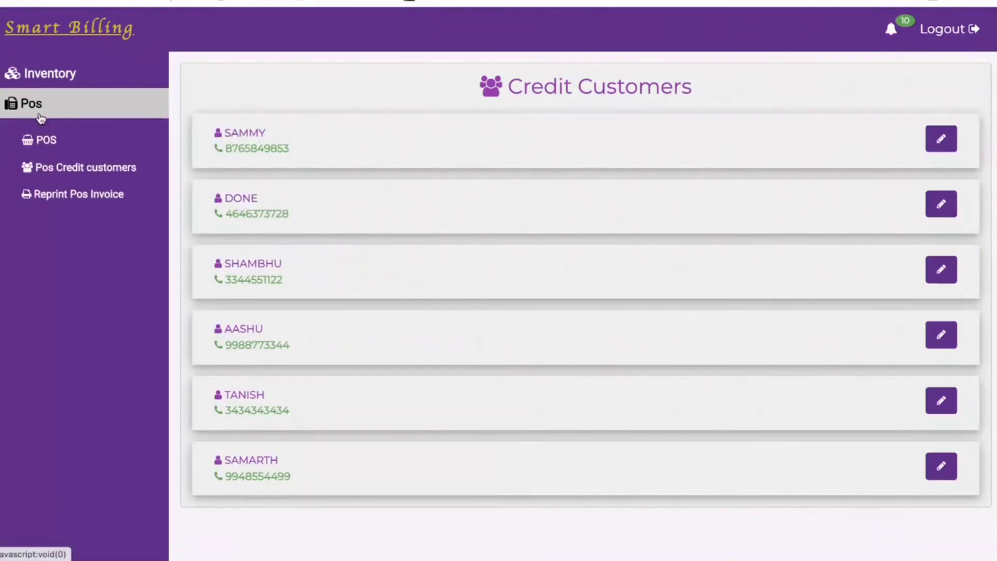
pyautogui.click(64, 194)
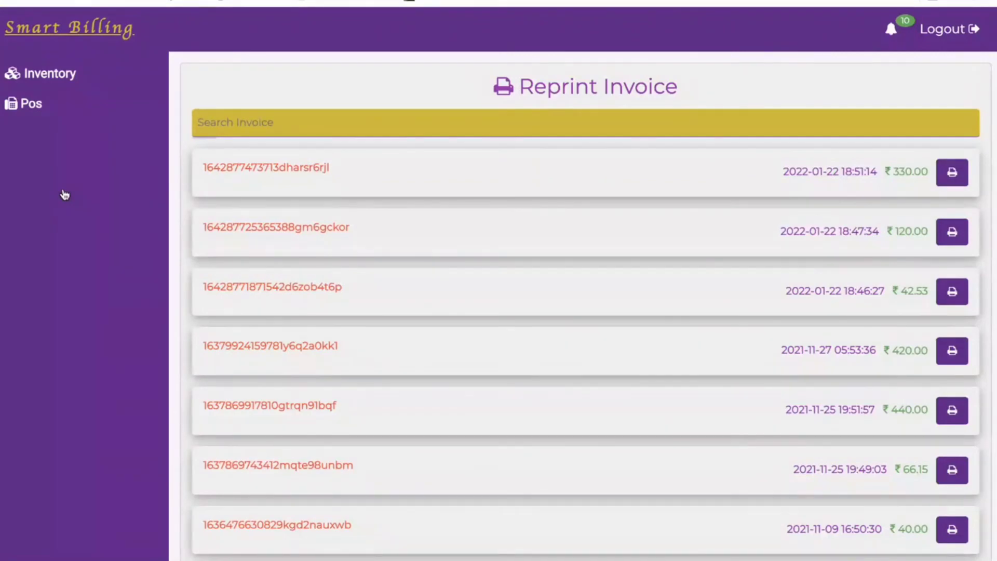
pyautogui.click(943, 29)
# Sign in with the full-access account's username and password, dismissing Chrome's password popups.
pyautogui.click(712, 232)
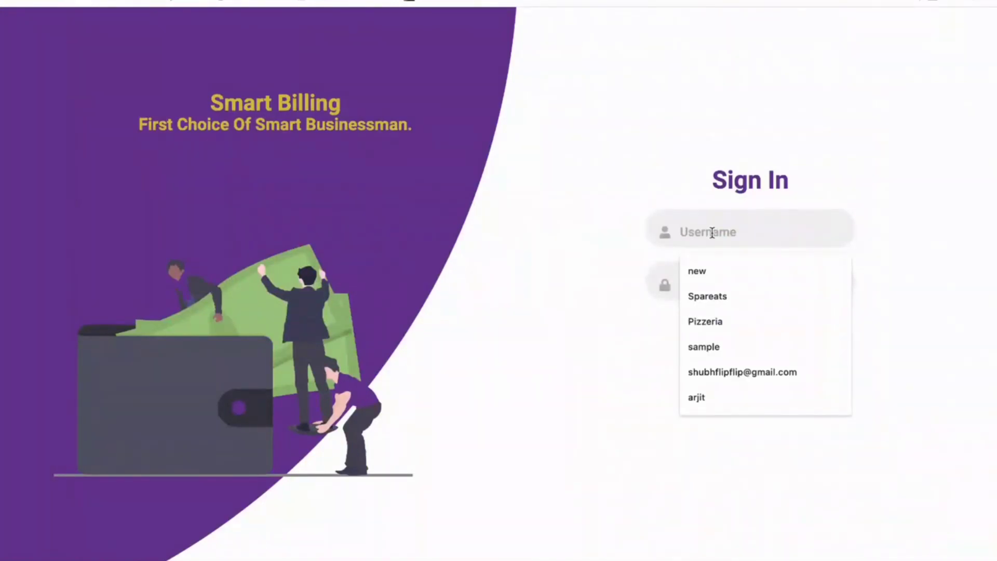
pyautogui.write('ad')
pyautogui.press('BackSpace')
pyautogui.press('BackSpace')
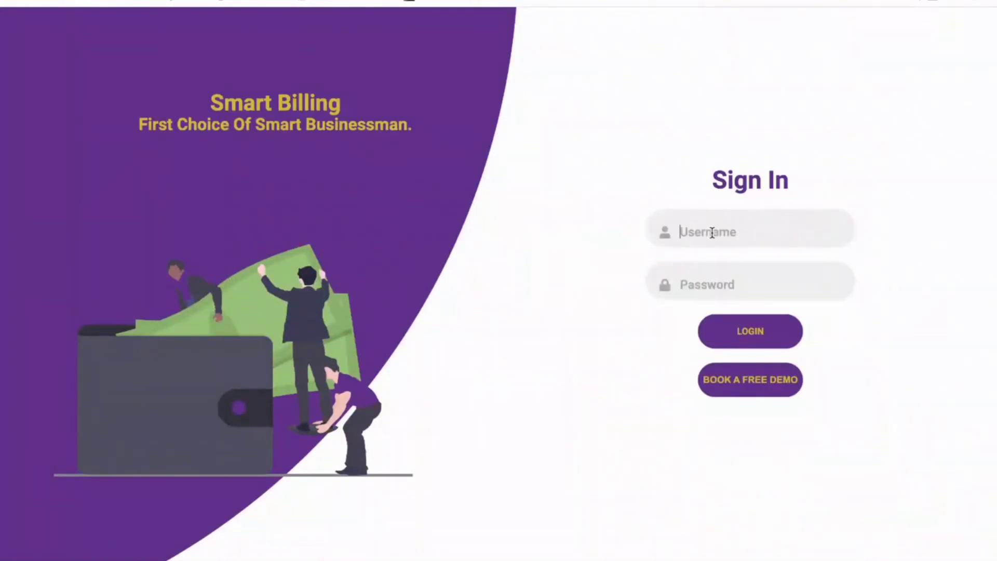
pyautogui.write('new')
pyautogui.write('••')
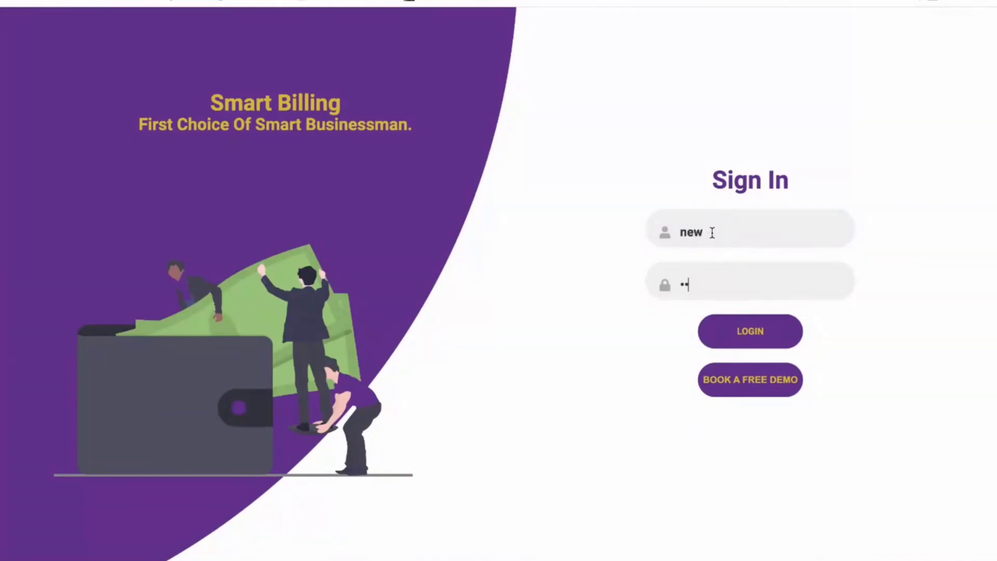
pyautogui.write('••')
pyautogui.click(749, 331)
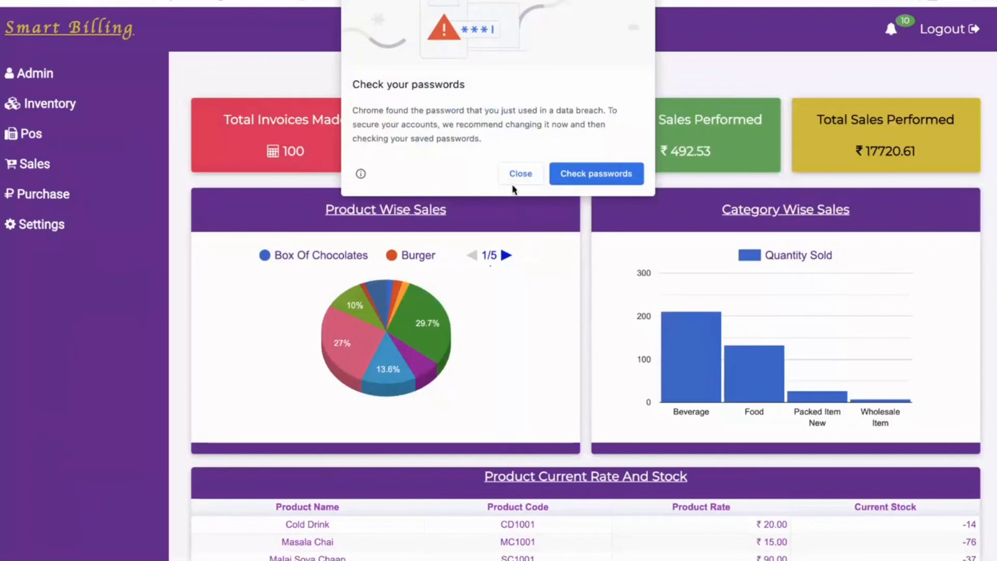
pyautogui.click(515, 175)
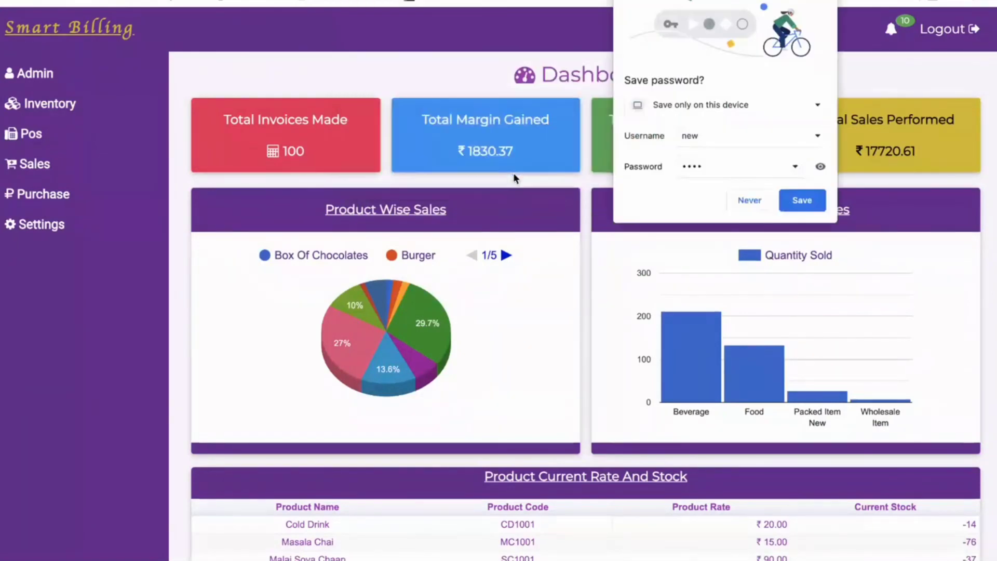
pyautogui.click(730, 208)
# Scroll through the Dashboard's sales cards, charts and stock table.
pyautogui.scroll(-2, 568, 283)
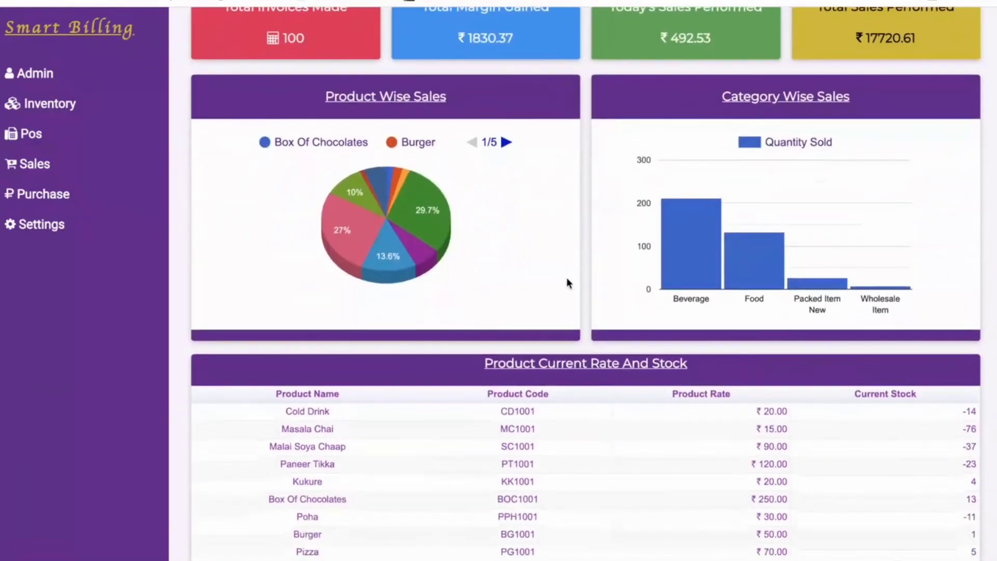
pyautogui.scroll(-1, 566, 275)
pyautogui.scroll(2, 566, 273)
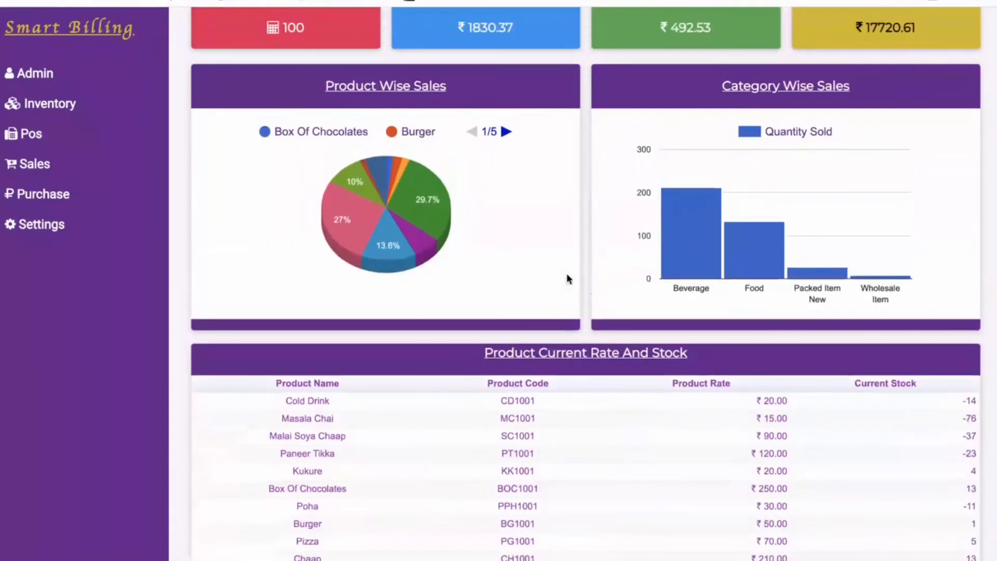
pyautogui.scroll(2, 566, 275)
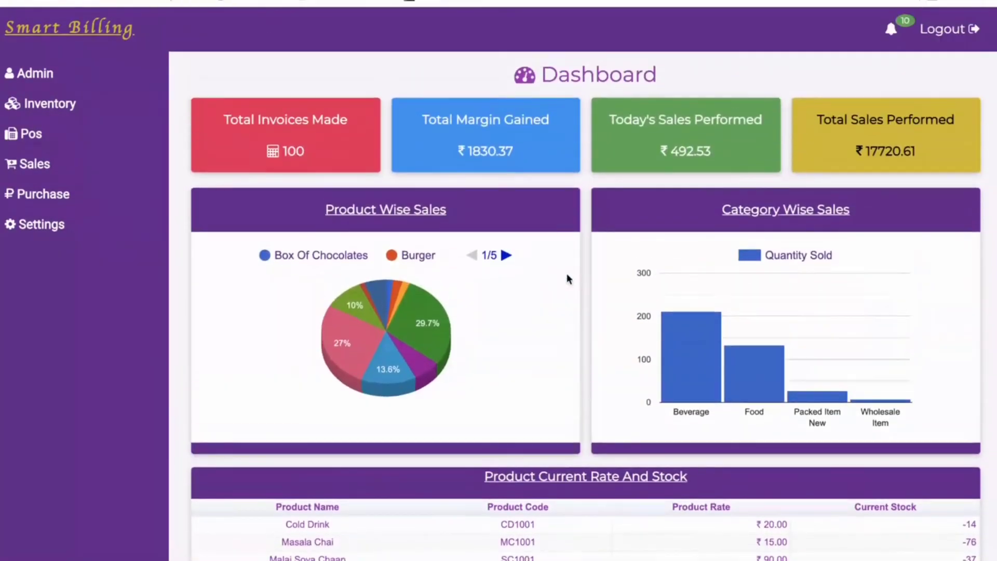